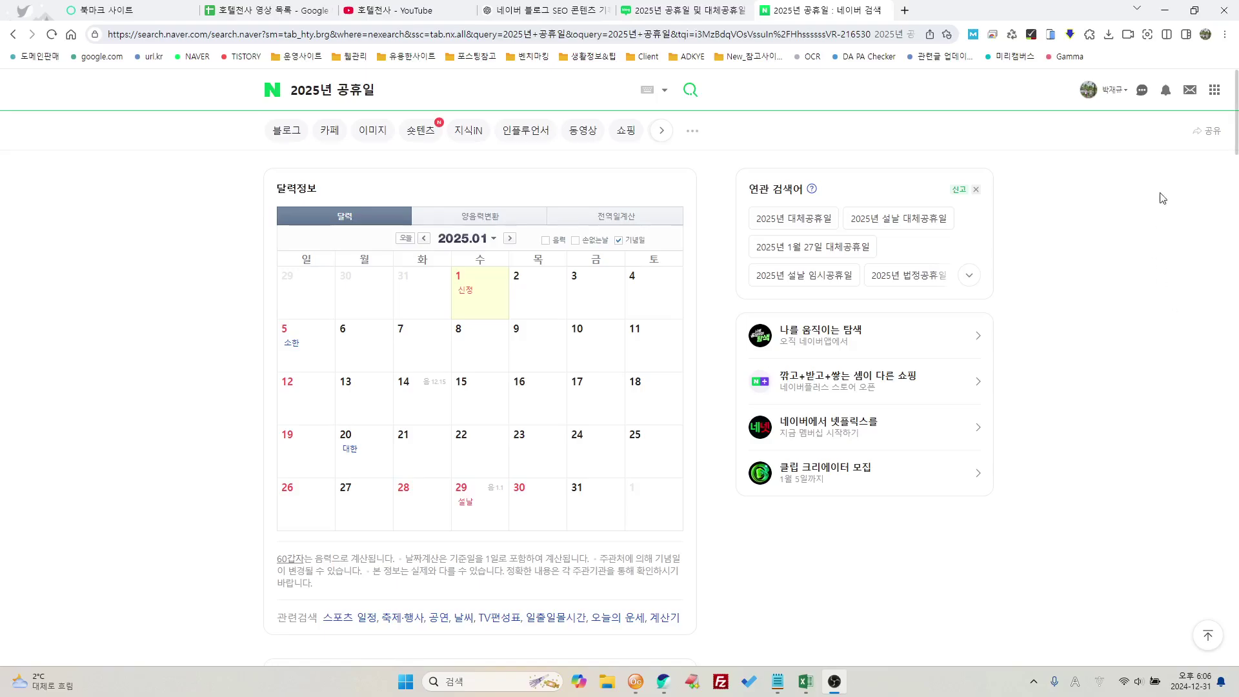
Step: Switch to YouTube, close the channel information and browse the video sections on the 호텔천사 channel's home page
left_click(525, 10)
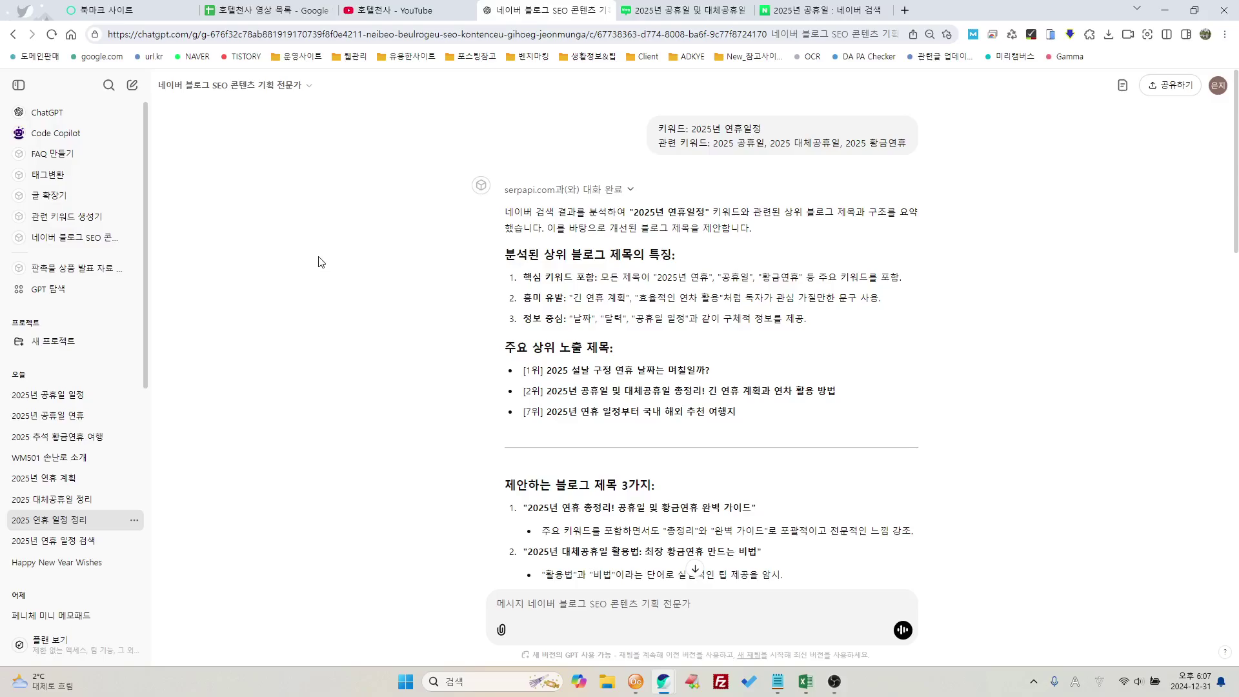
left_click(405, 11)
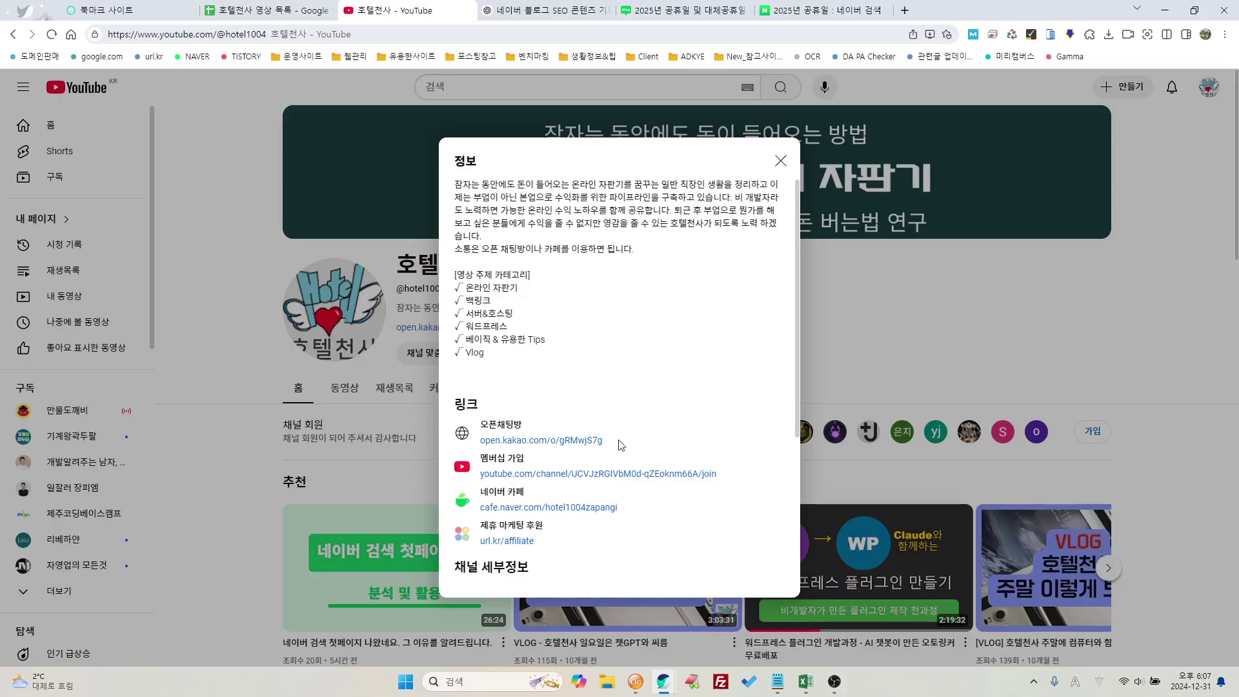
left_click(268, 11)
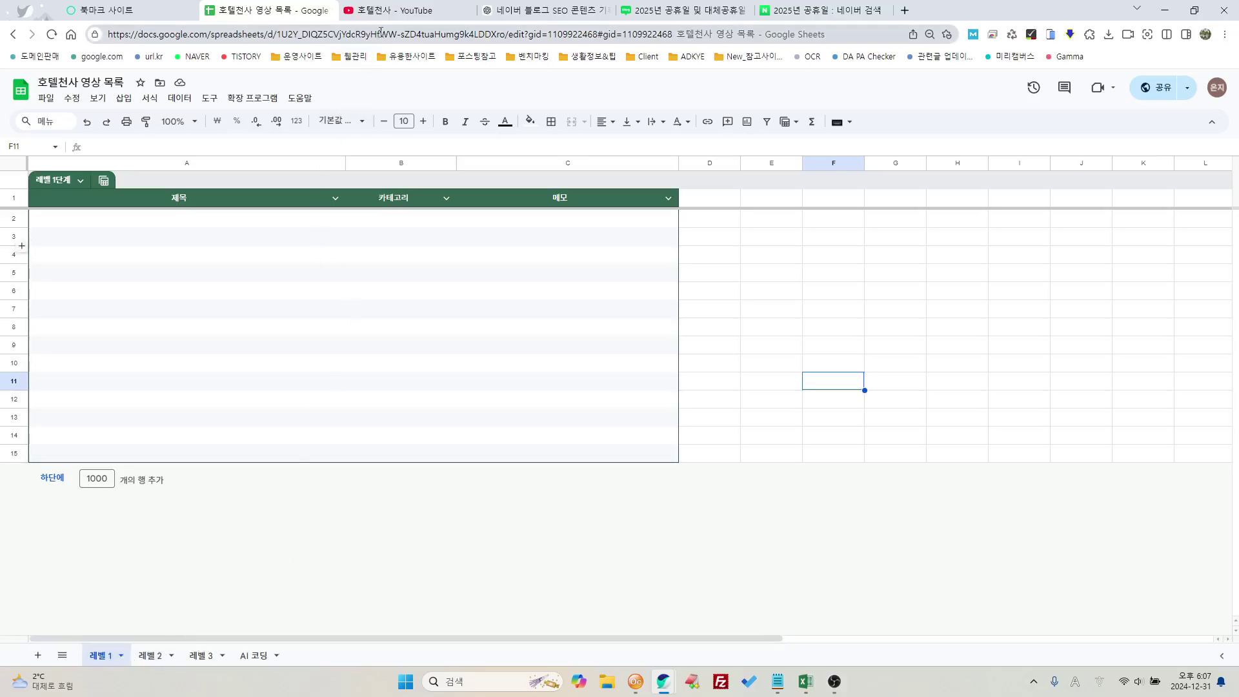
left_click(391, 11)
left_click(780, 161)
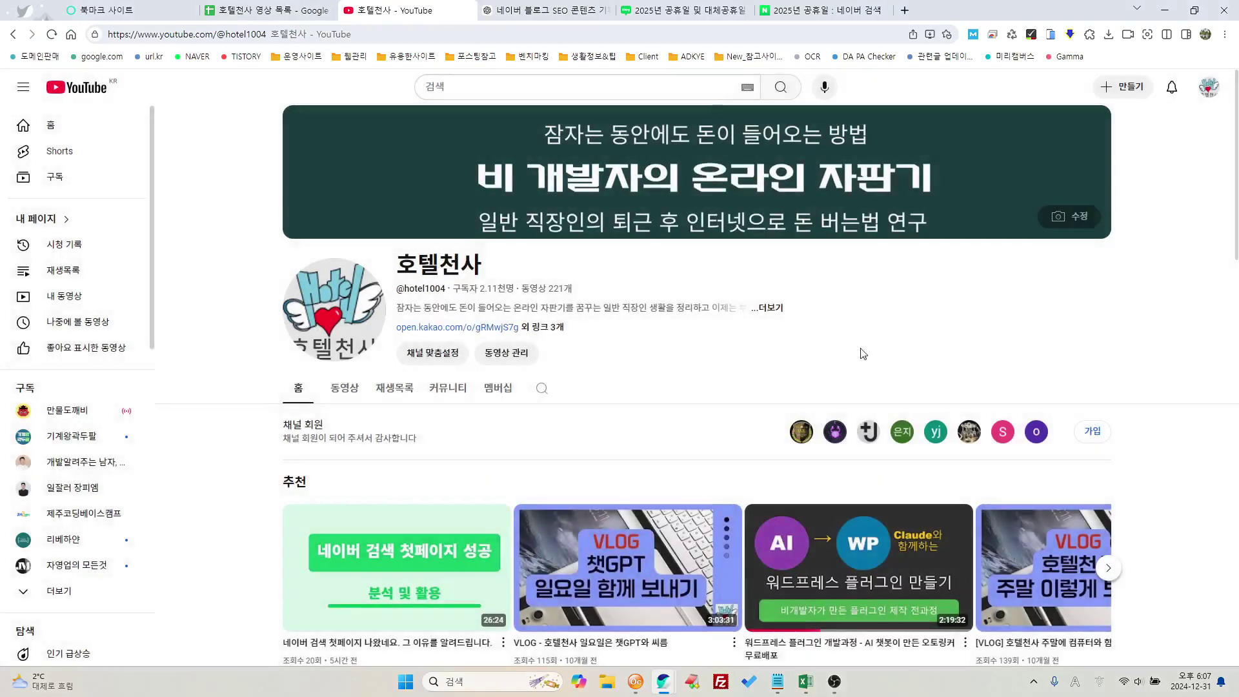
scroll(507, 557, "down", 6)
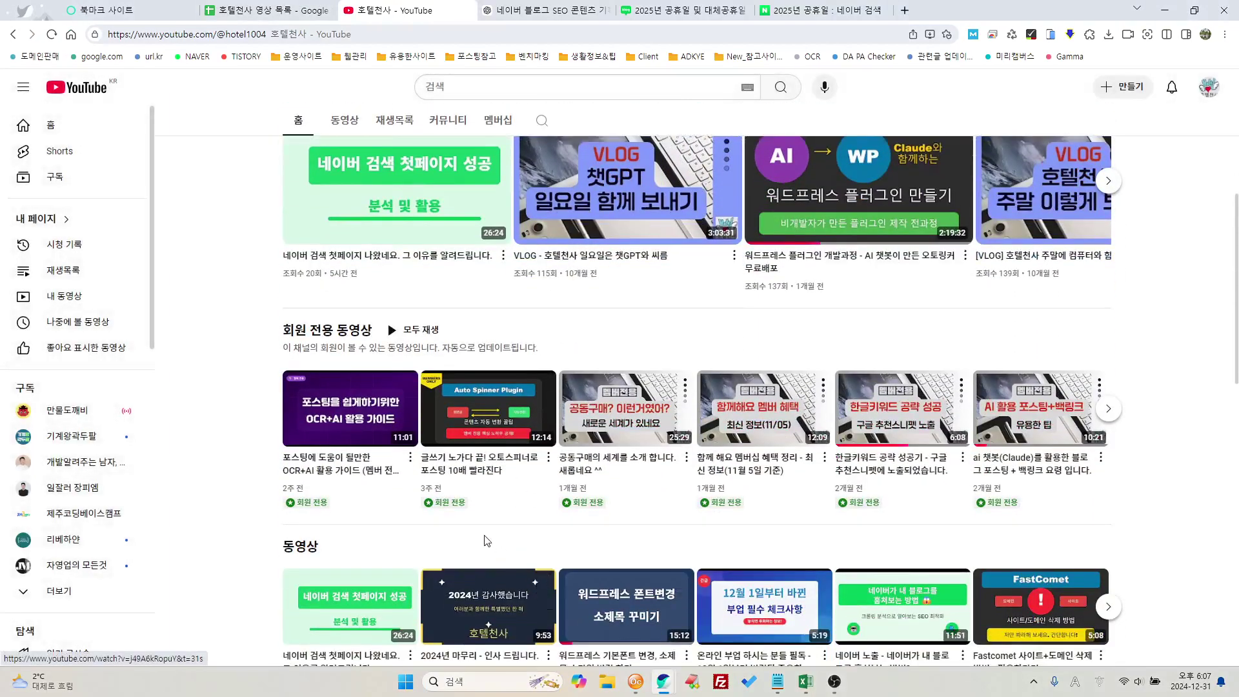
scroll(826, 539, "down", 2)
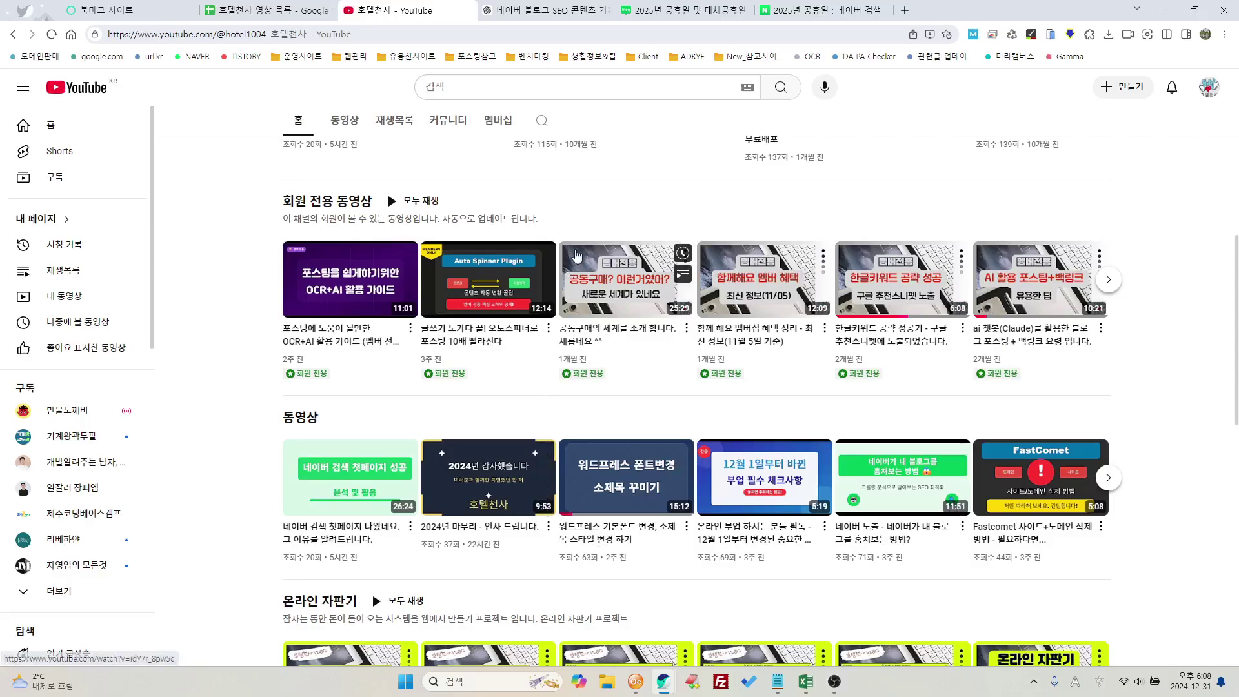
Step: Switch to the 호텔천사 영상 목록 spreadsheet and look through the 레벨 1, 레벨 2 and 레벨 3 sheets and the title column
left_click(271, 12)
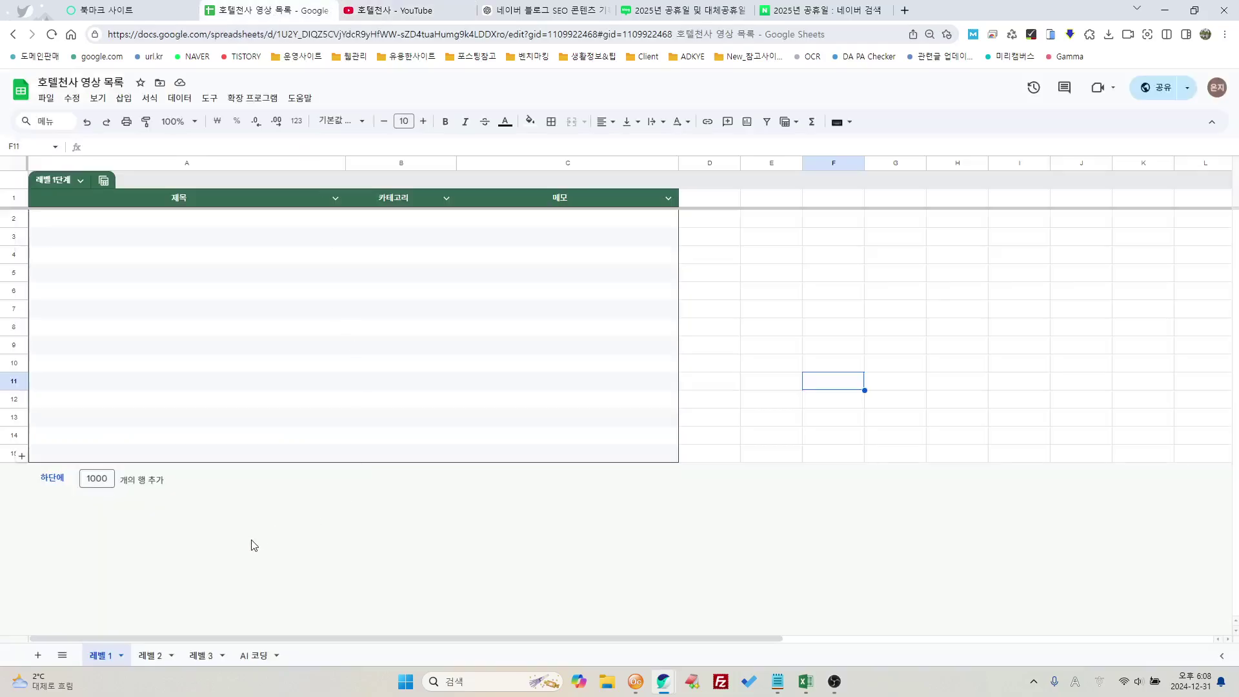
left_click(152, 656)
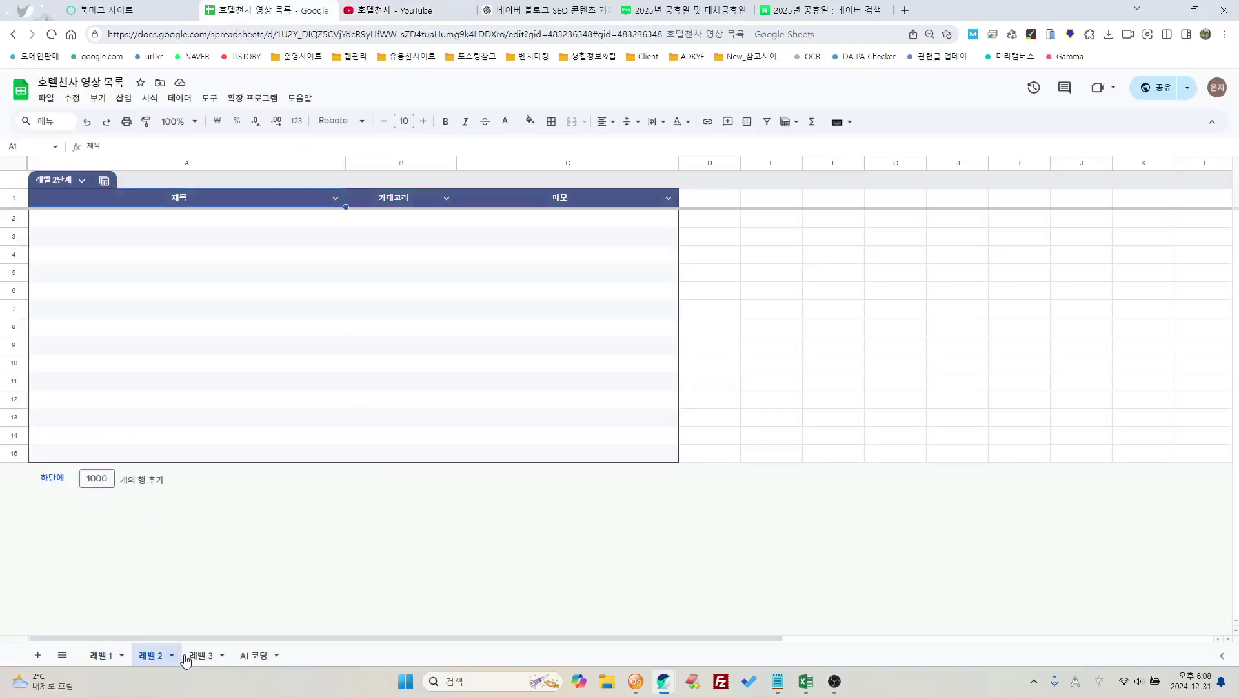
left_click(205, 657)
left_click(103, 656)
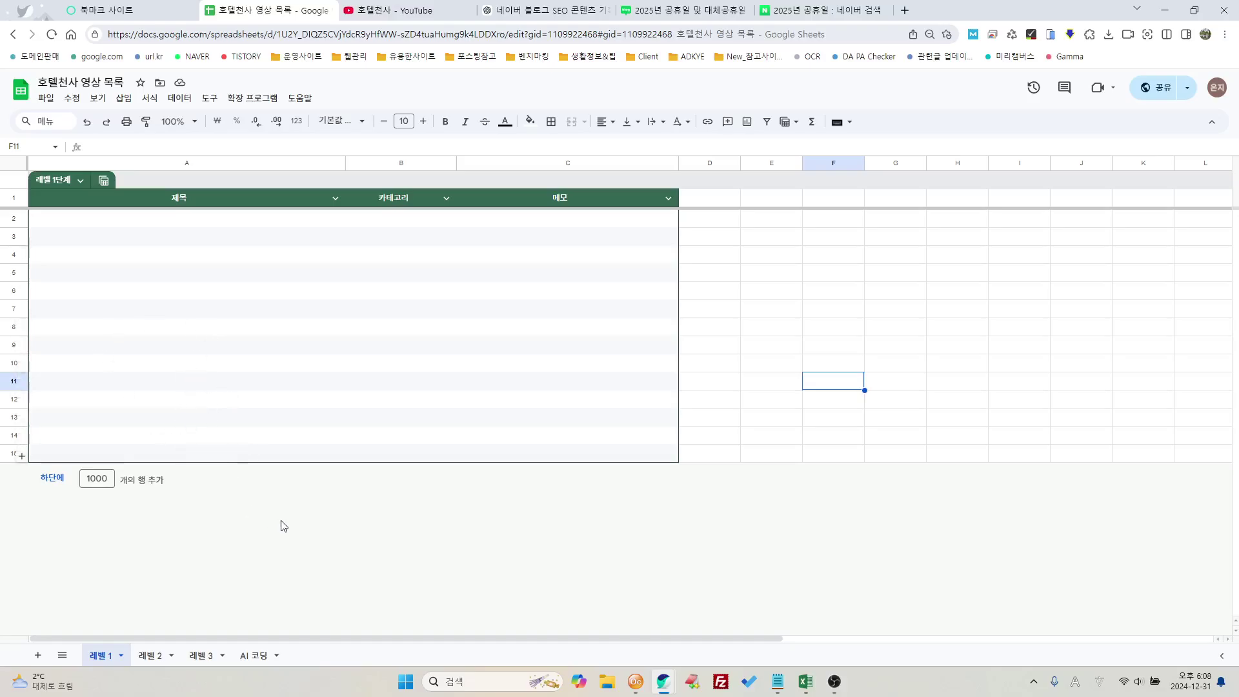
left_click(64, 221)
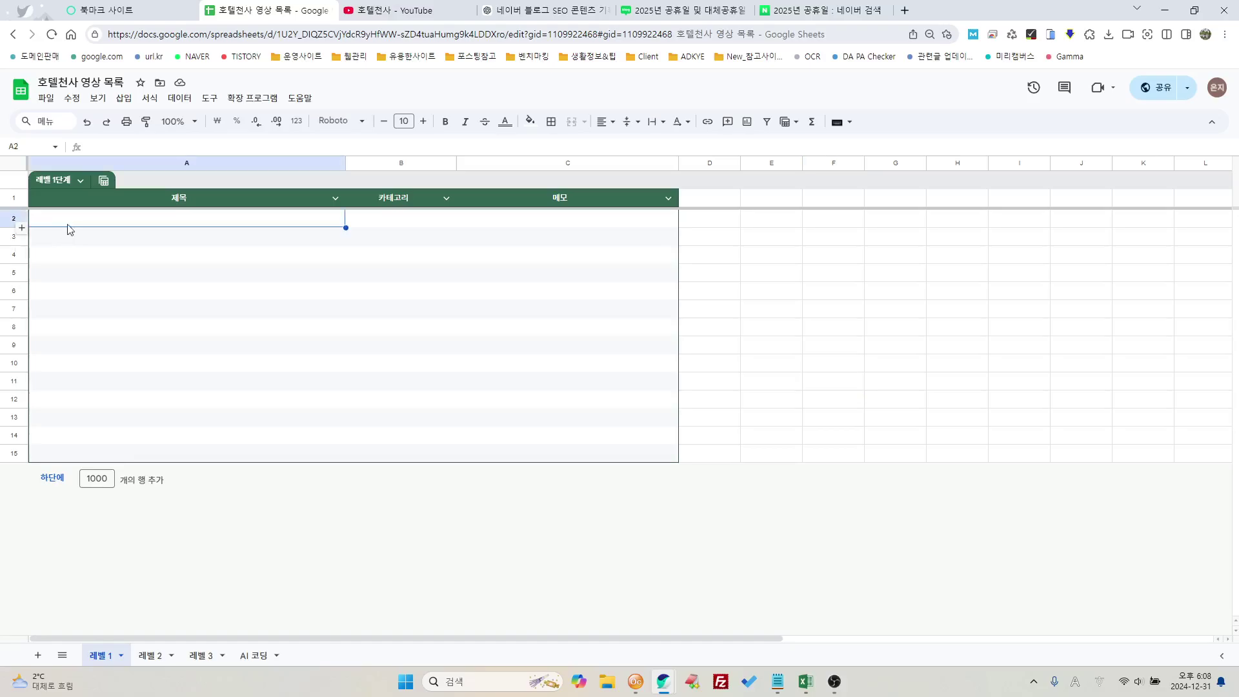
left_click(139, 278)
left_click(133, 226)
left_click(160, 258)
left_click(166, 290)
left_click(169, 326)
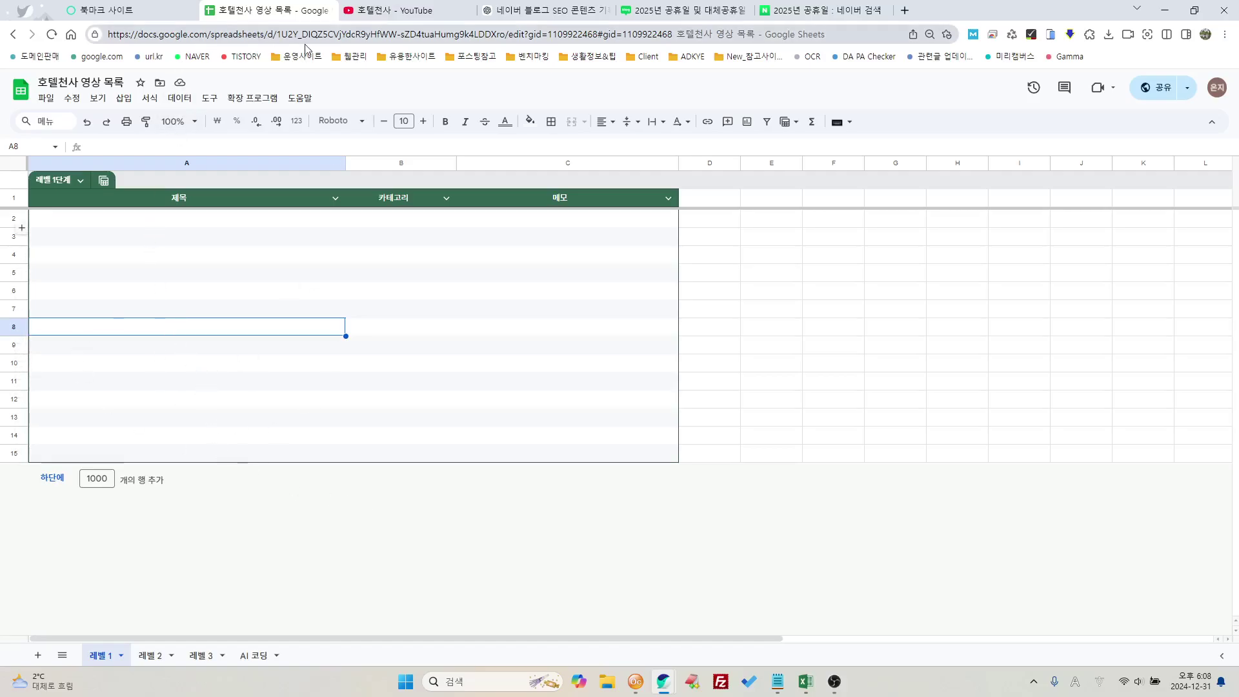
Step: Return to the YouTube channel and view its description and contact links, closing the information when finished
left_click(446, 11)
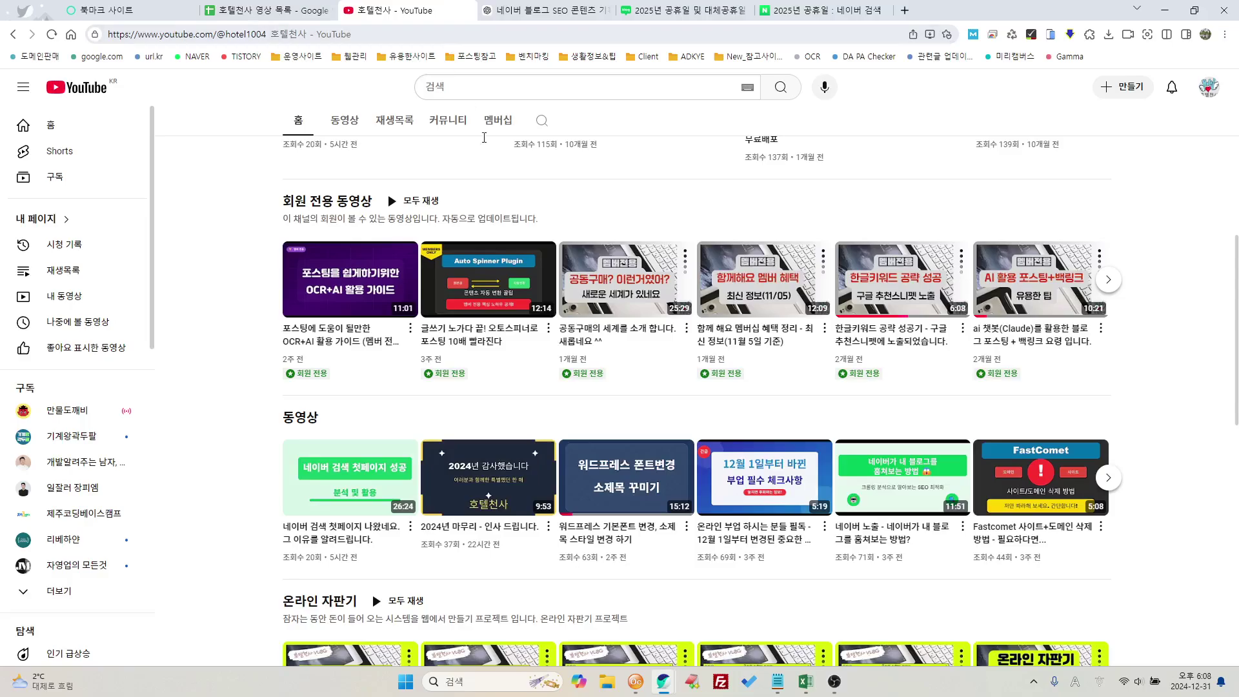
scroll(541, 205, "up", 6)
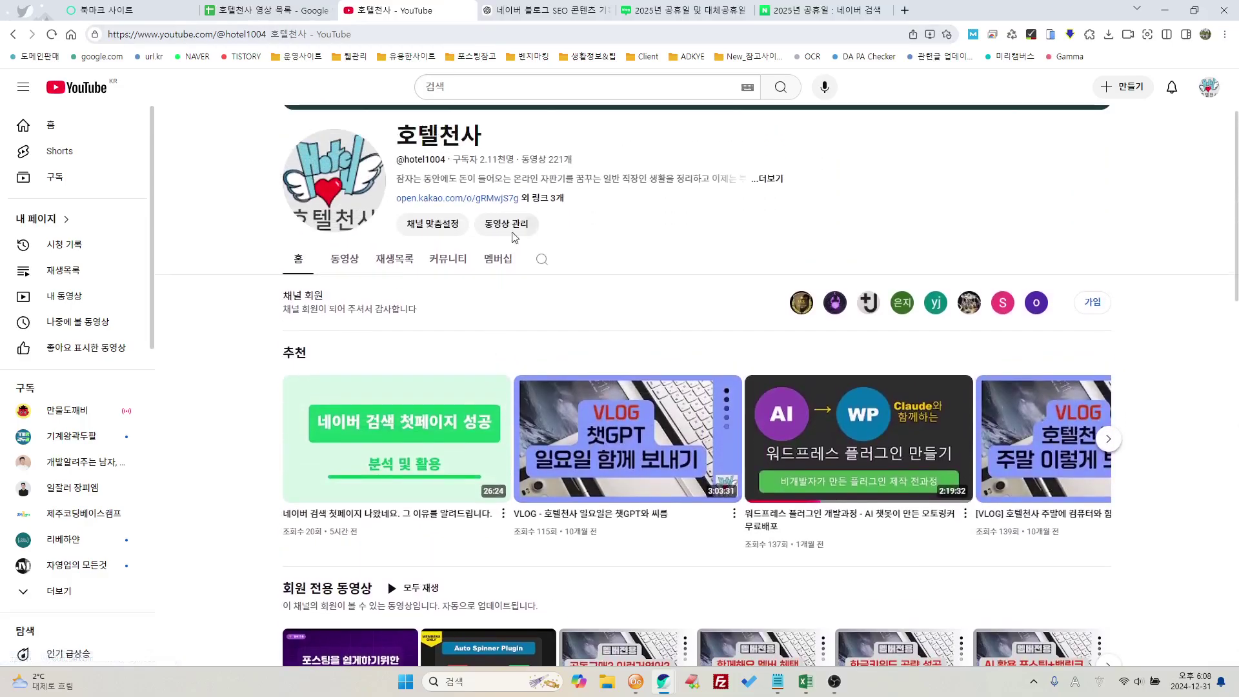
left_click(541, 202)
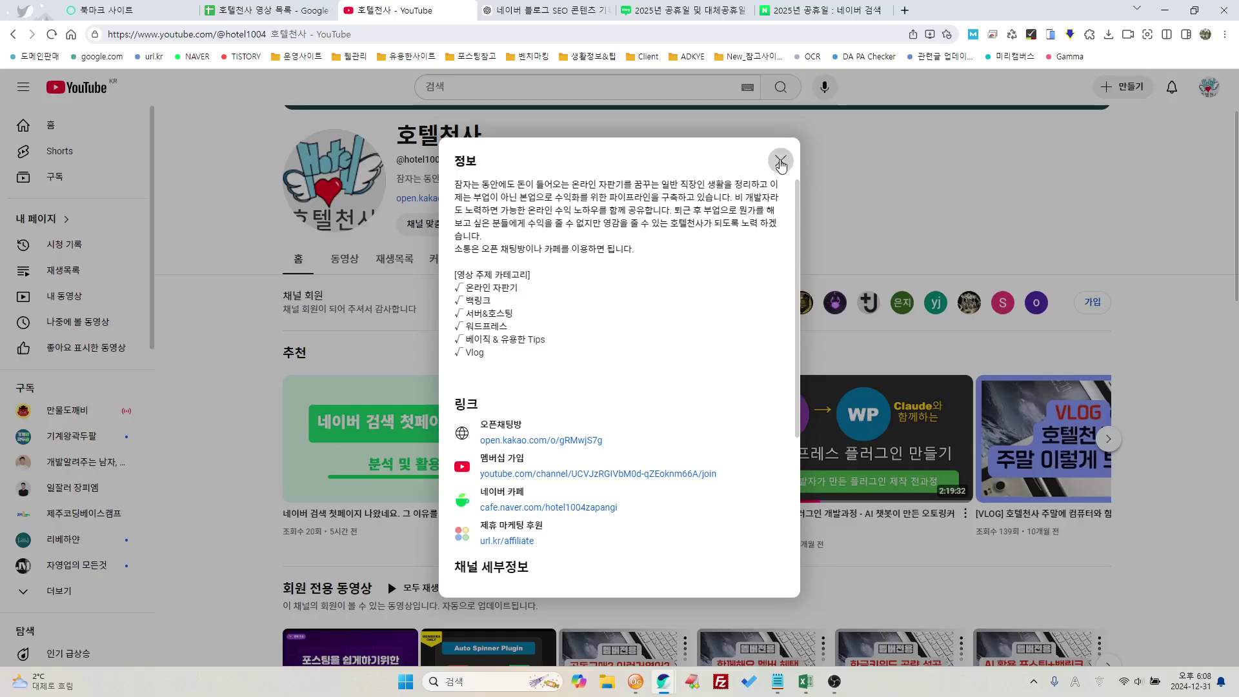
left_click(780, 160)
Step: Switch to ChatGPT, submit "2025년 공휴일" to the 관련 키워드 생성기 GPT and allow its serpapi.com request
left_click(537, 13)
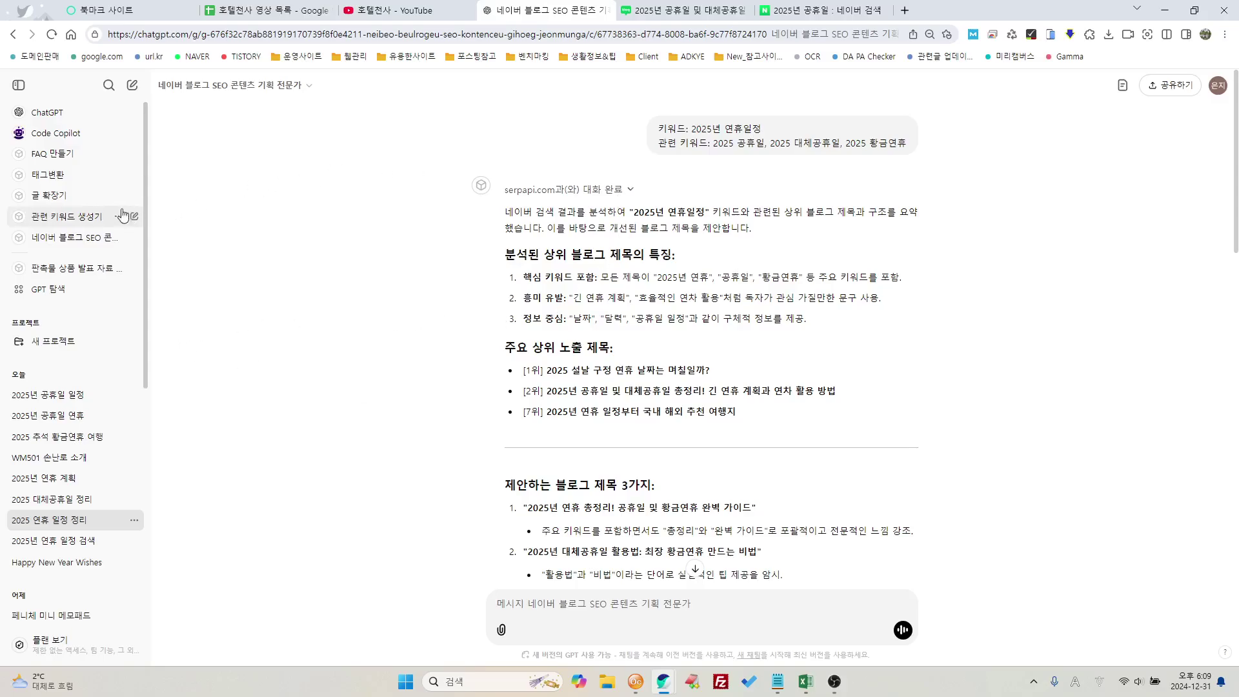
left_click(69, 223)
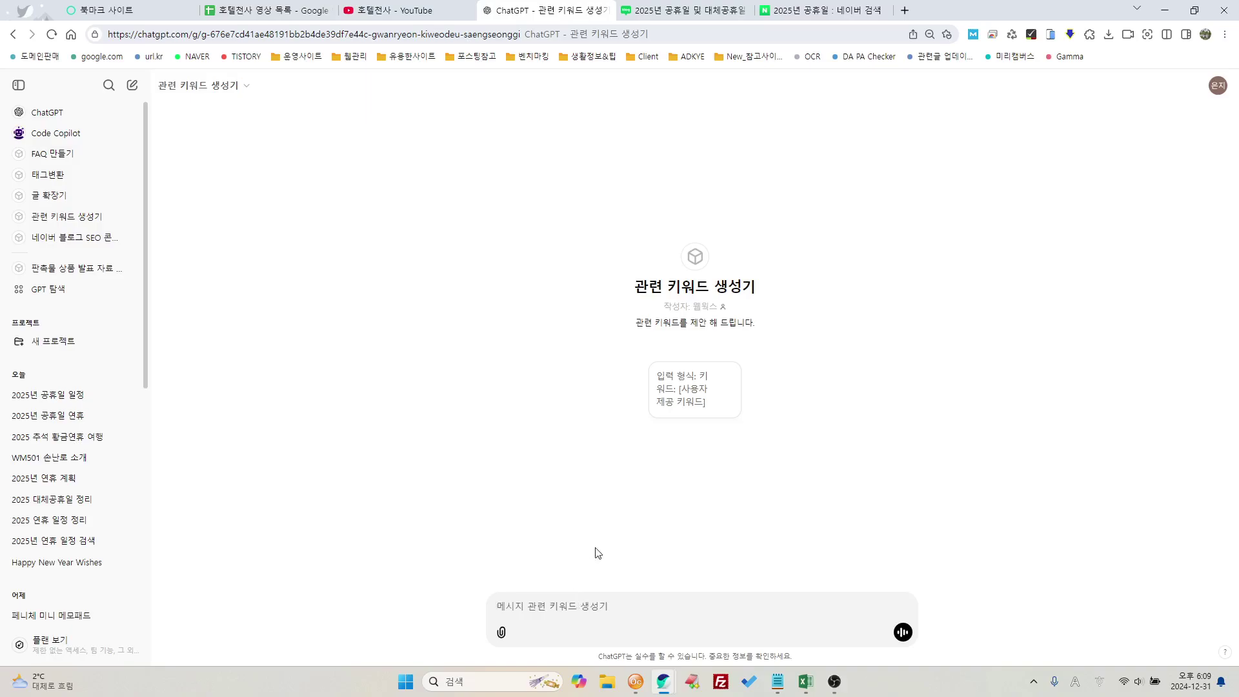
type("202")
type("5sus")
type("년 ")
type("공휴일")
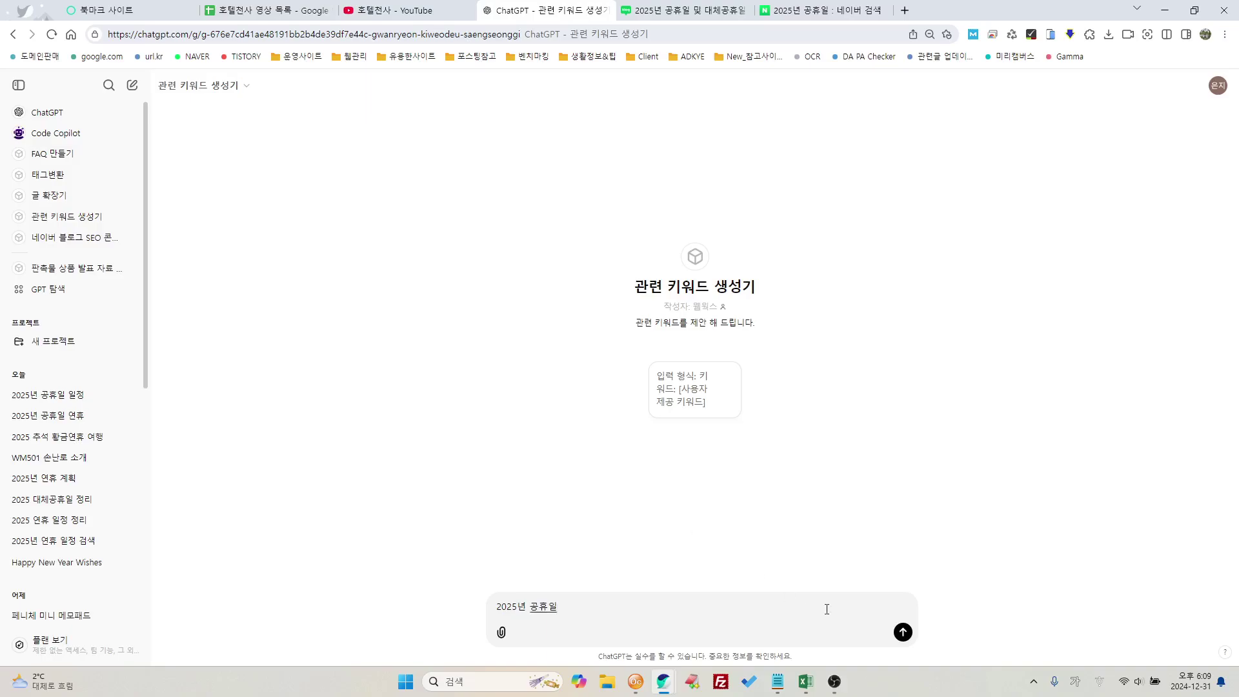
left_click(903, 632)
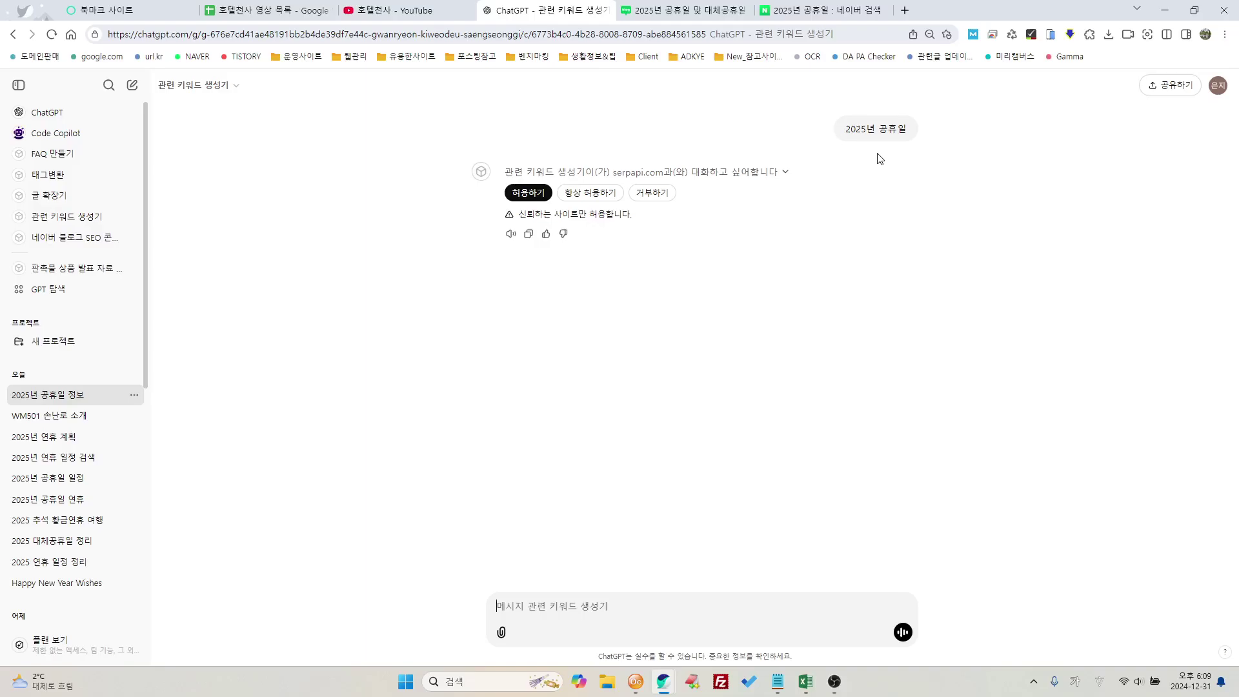
mouse_move(872, 144)
left_click(506, 194)
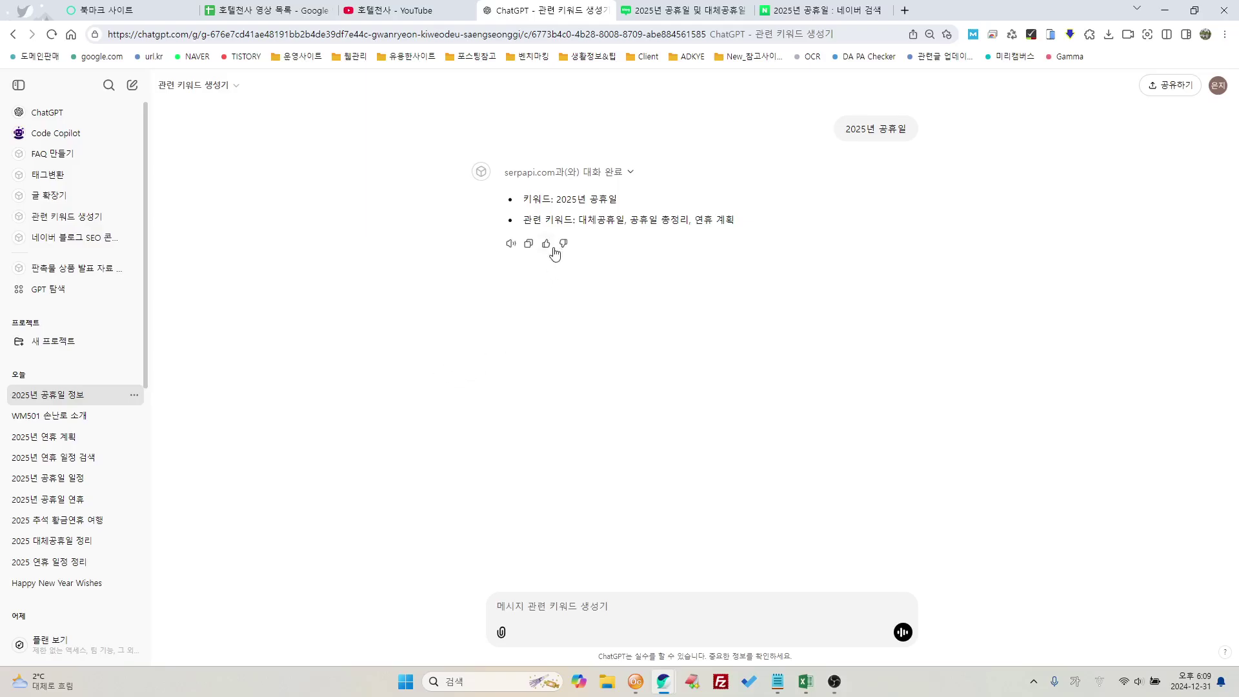
Step: Copy both the keyword line and the related-keyword line from the GPT's answer
left_click_drag(527, 220, 574, 220)
left_click_drag(523, 220, 579, 218)
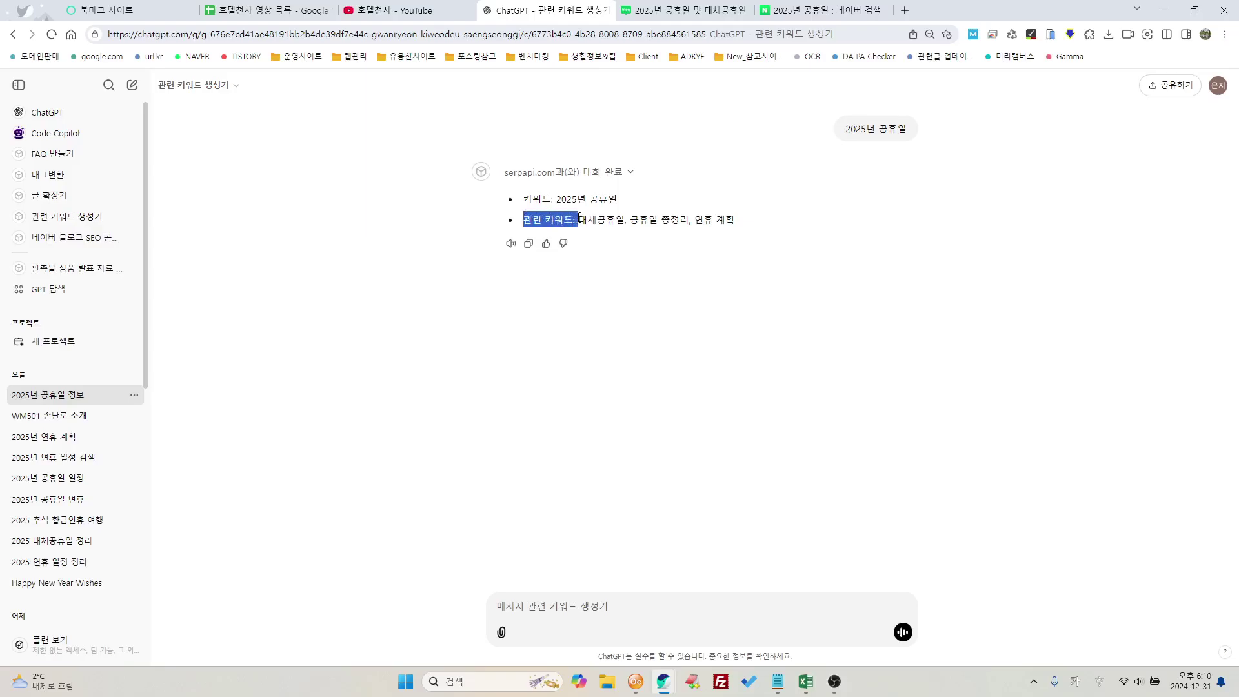
left_click(617, 327)
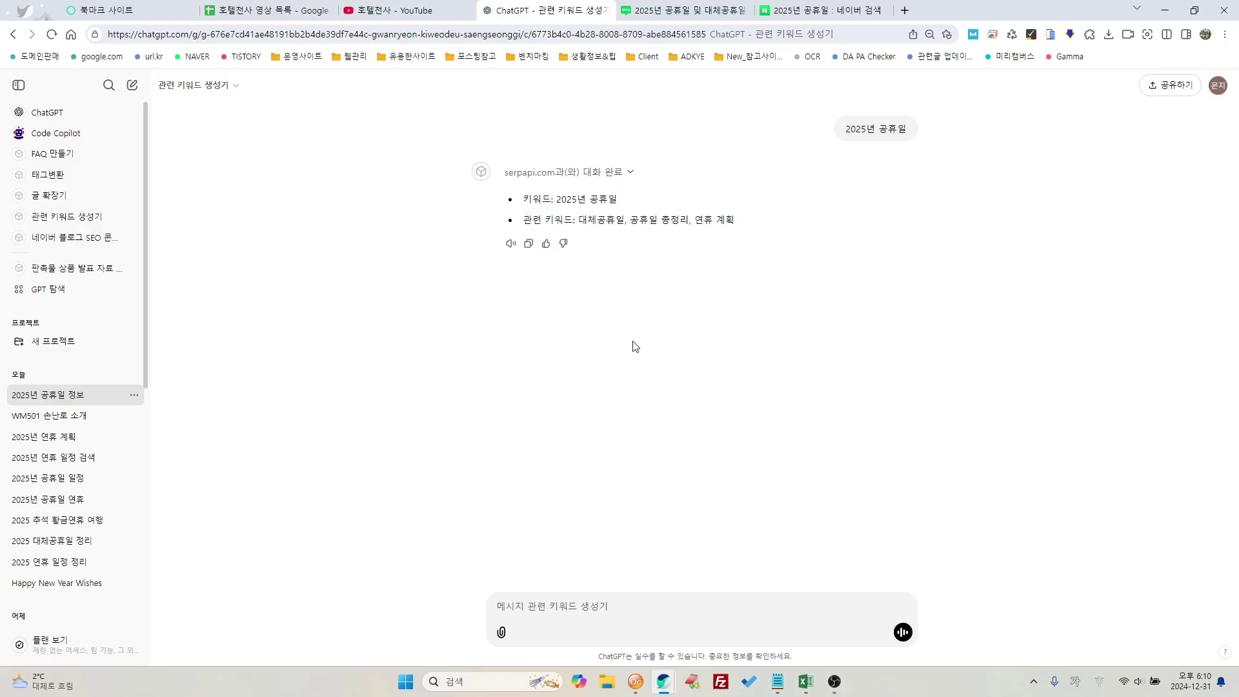
left_click_drag(524, 219, 573, 220)
left_click(623, 292)
left_click_drag(524, 201, 739, 228)
right_click(727, 222)
left_click(751, 245)
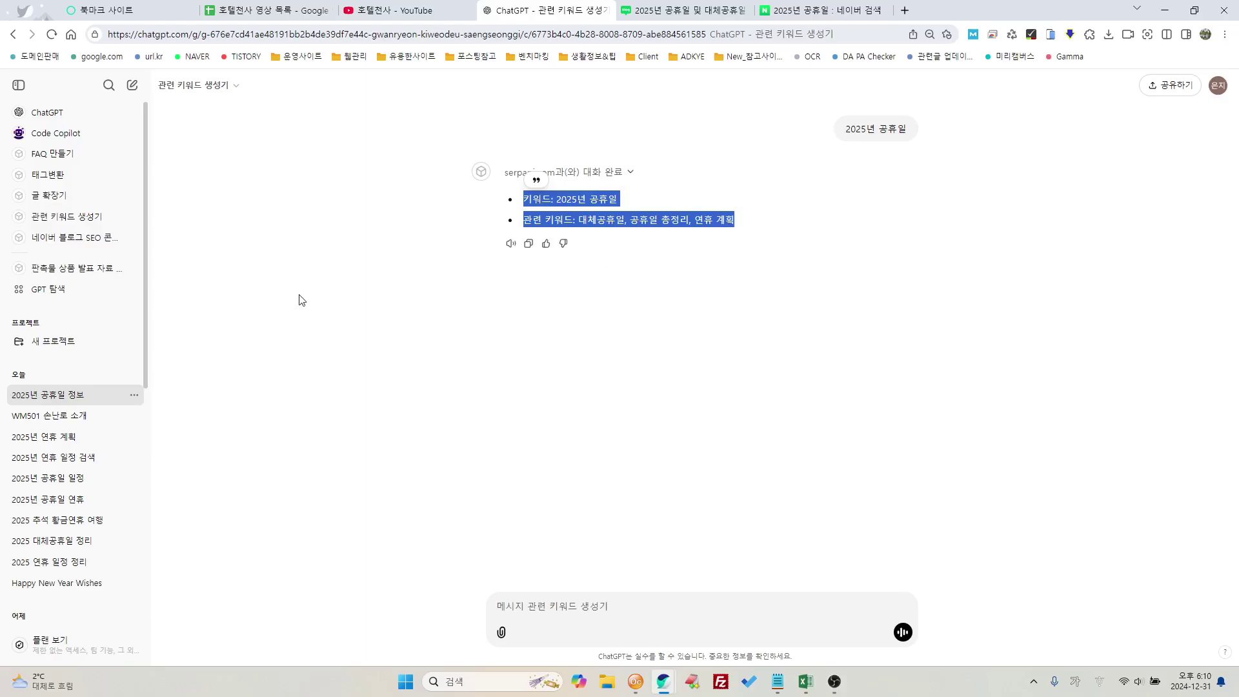
Step: Submit the copied keyword and related keywords to the 네이버 블로그 SEO 콘텐츠 기획 전문가 GPT
left_click(88, 244)
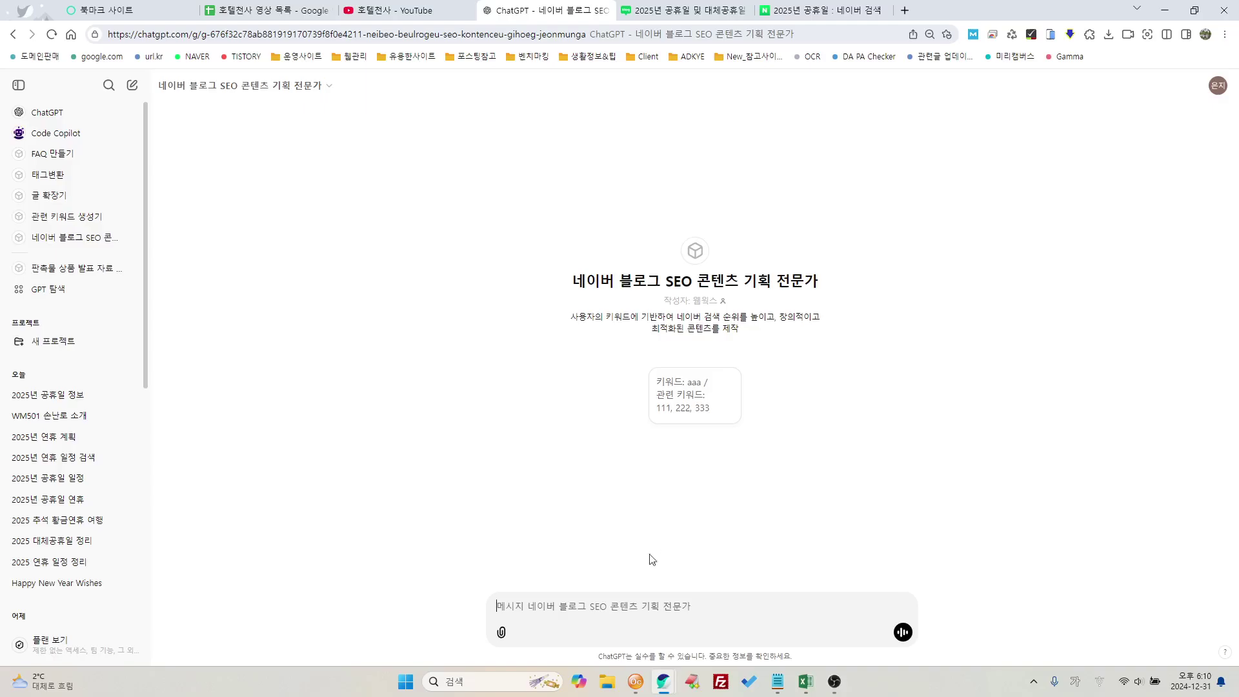
right_click(522, 606)
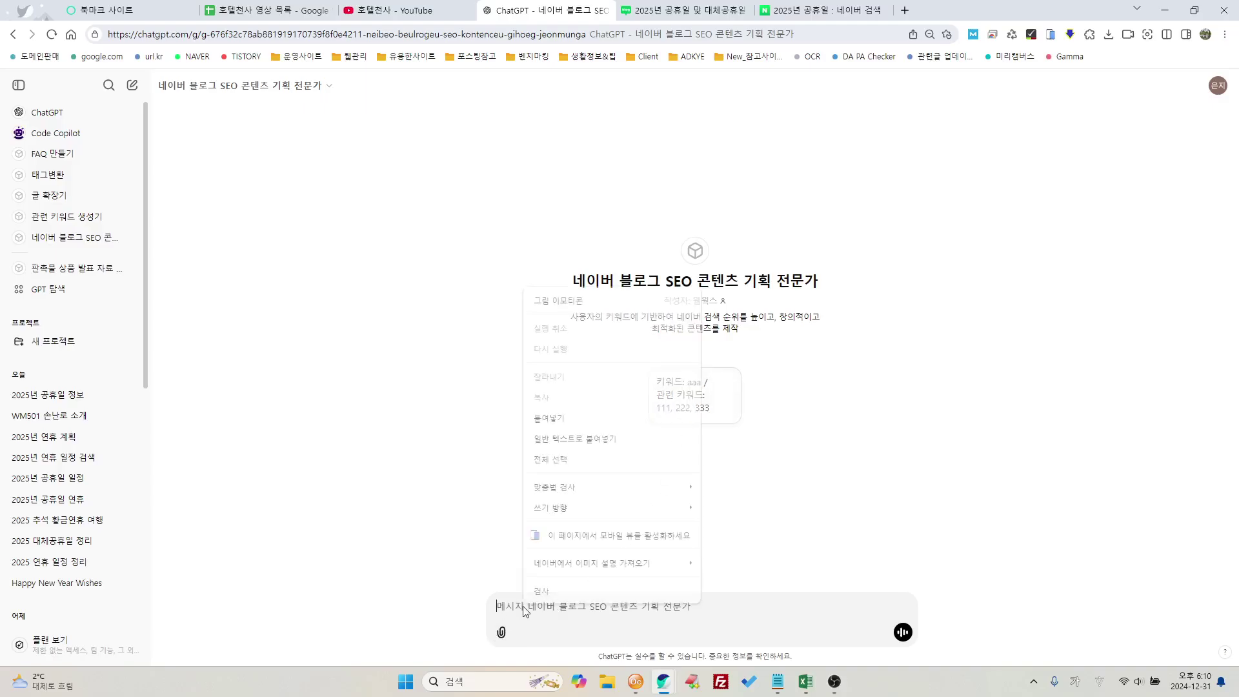
left_click(583, 418)
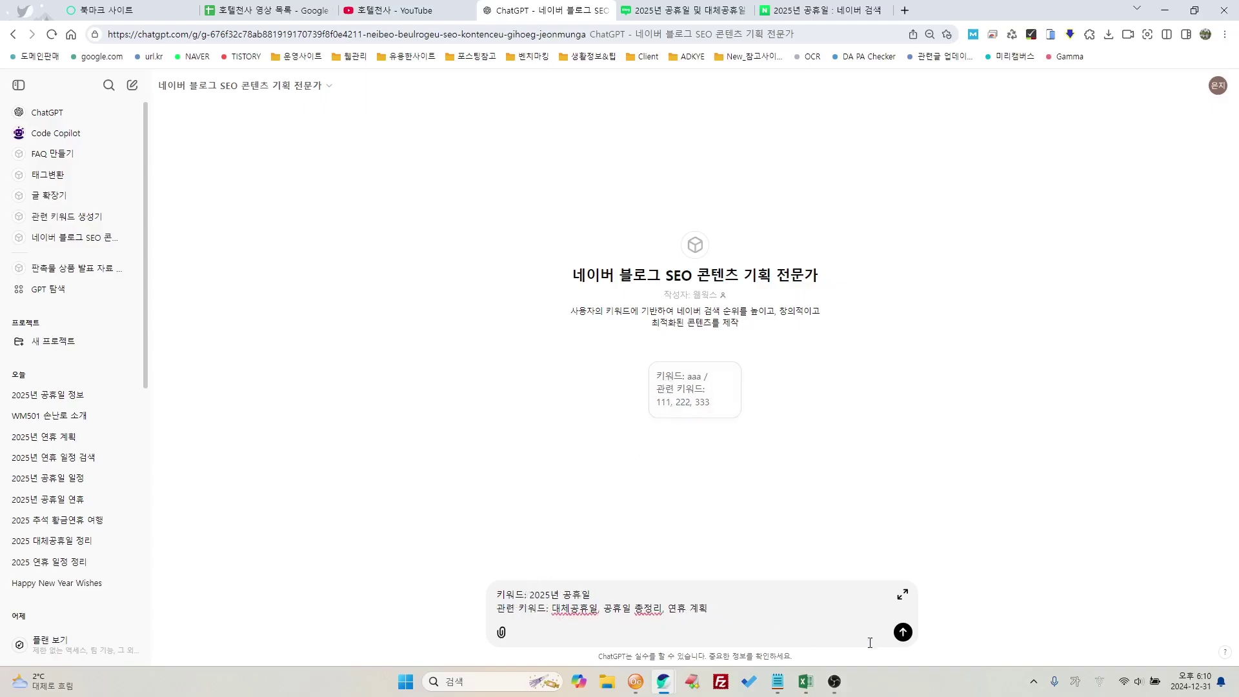
left_click(903, 632)
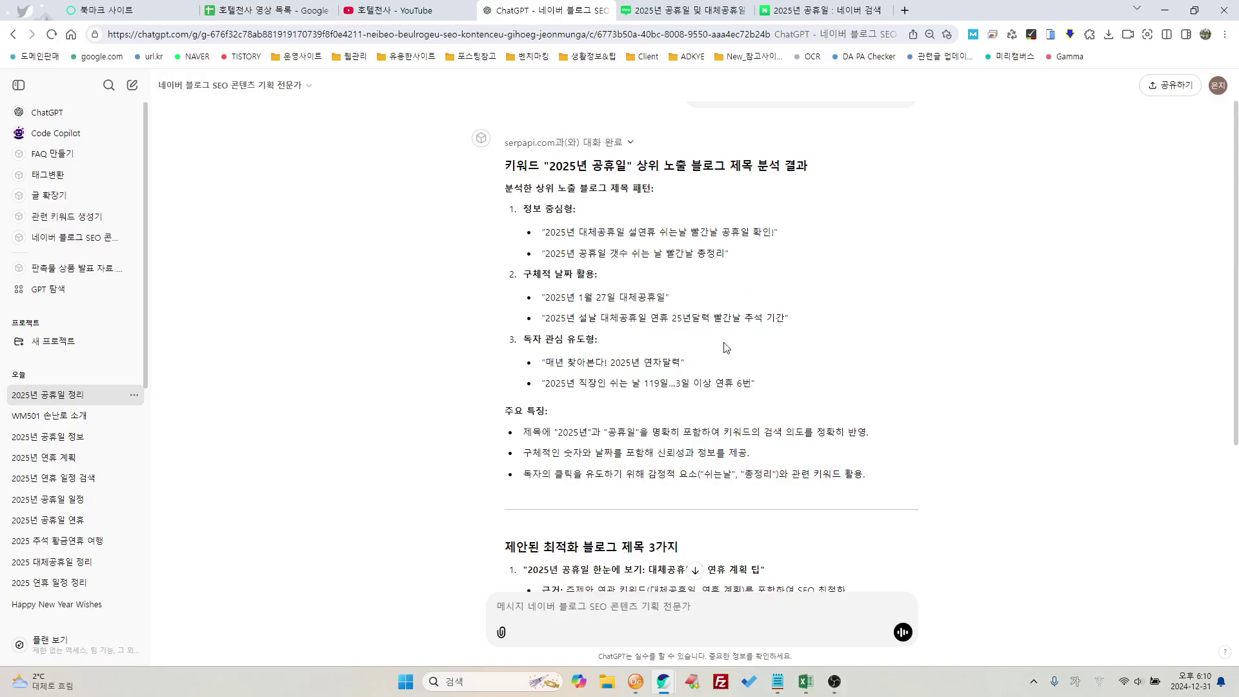
Step: Copy the first suggested title, "2025년 공휴일 한눈에 보기: 대체공휴일과 연휴 계획 팁", and submit it as the chosen blog title
scroll(726, 352, "down", 1)
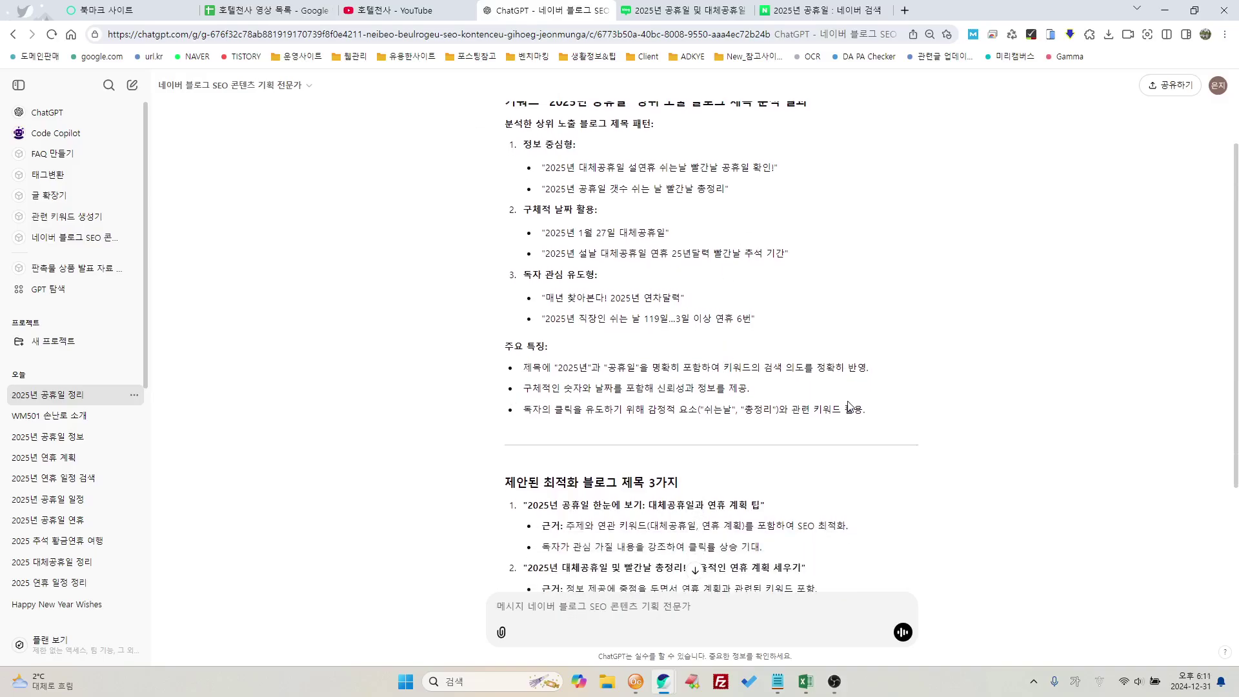
scroll(849, 406, "down", 2)
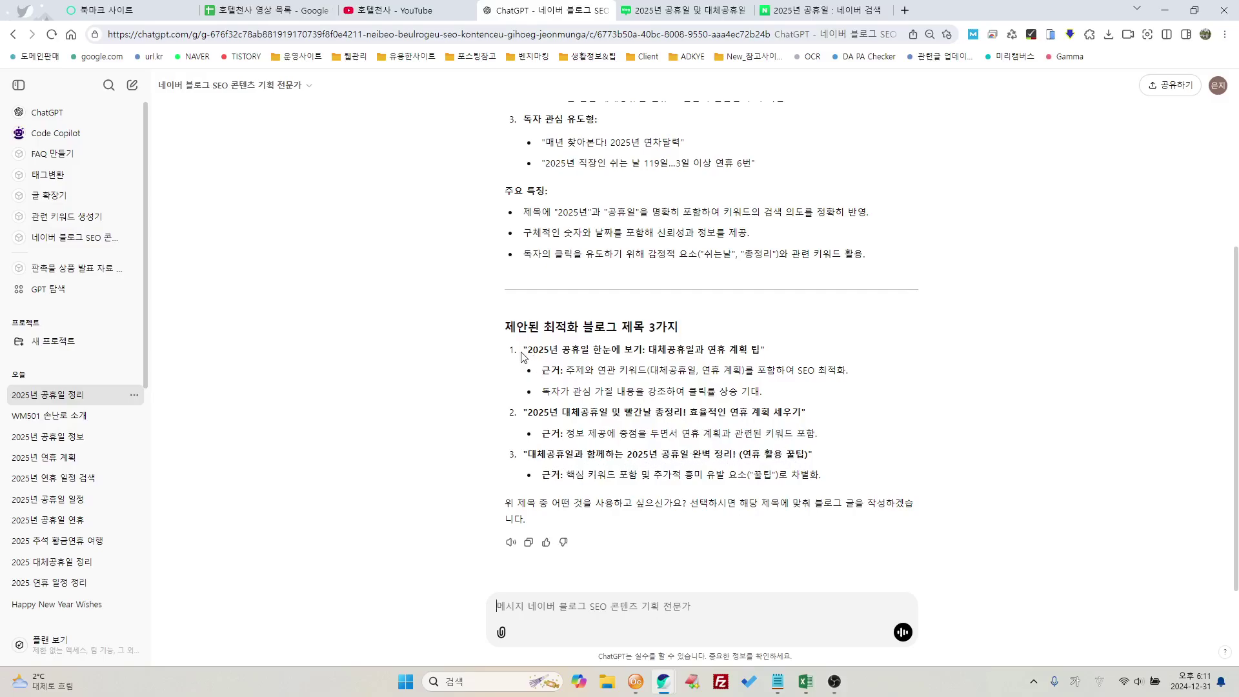
left_click_drag(528, 349, 761, 349)
right_click(770, 363)
left_click(780, 379)
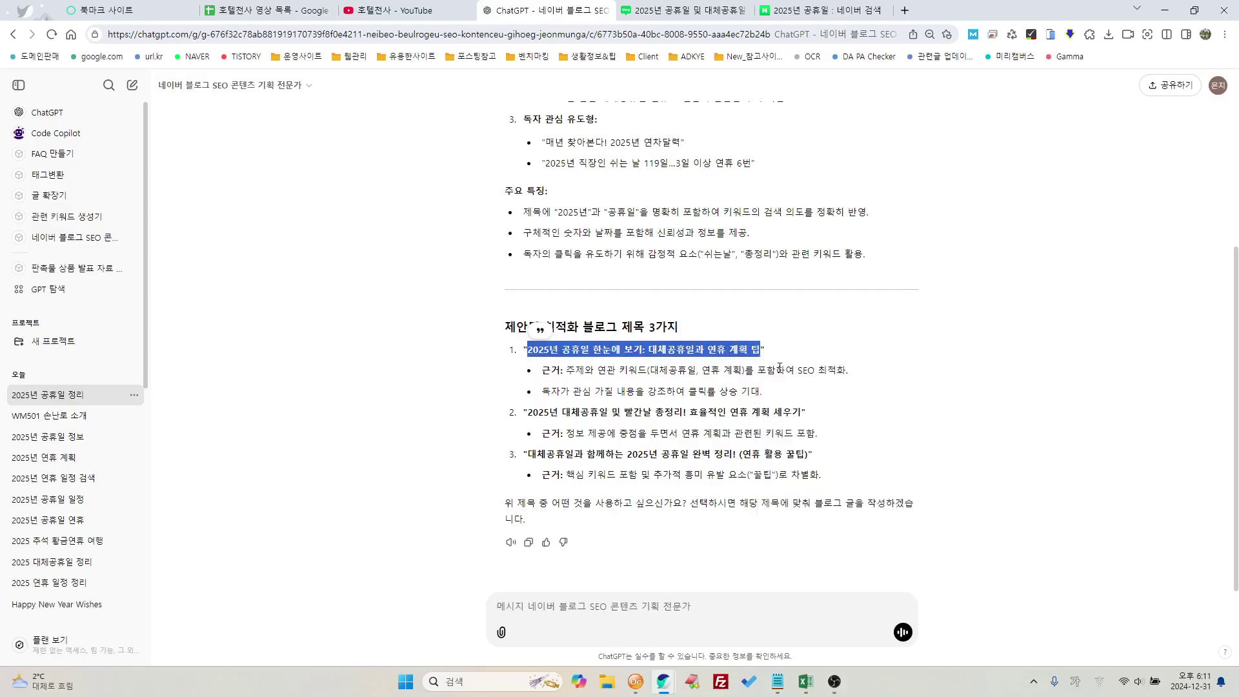
left_click(563, 604)
right_click(547, 604)
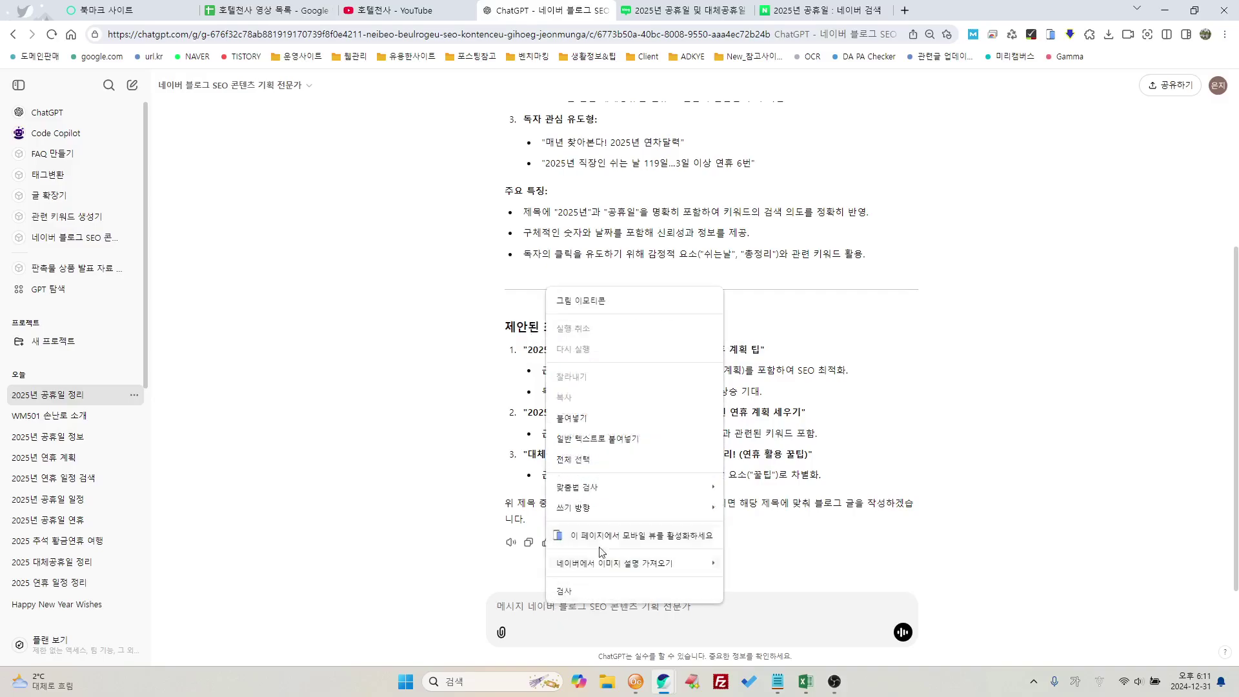
left_click(572, 418)
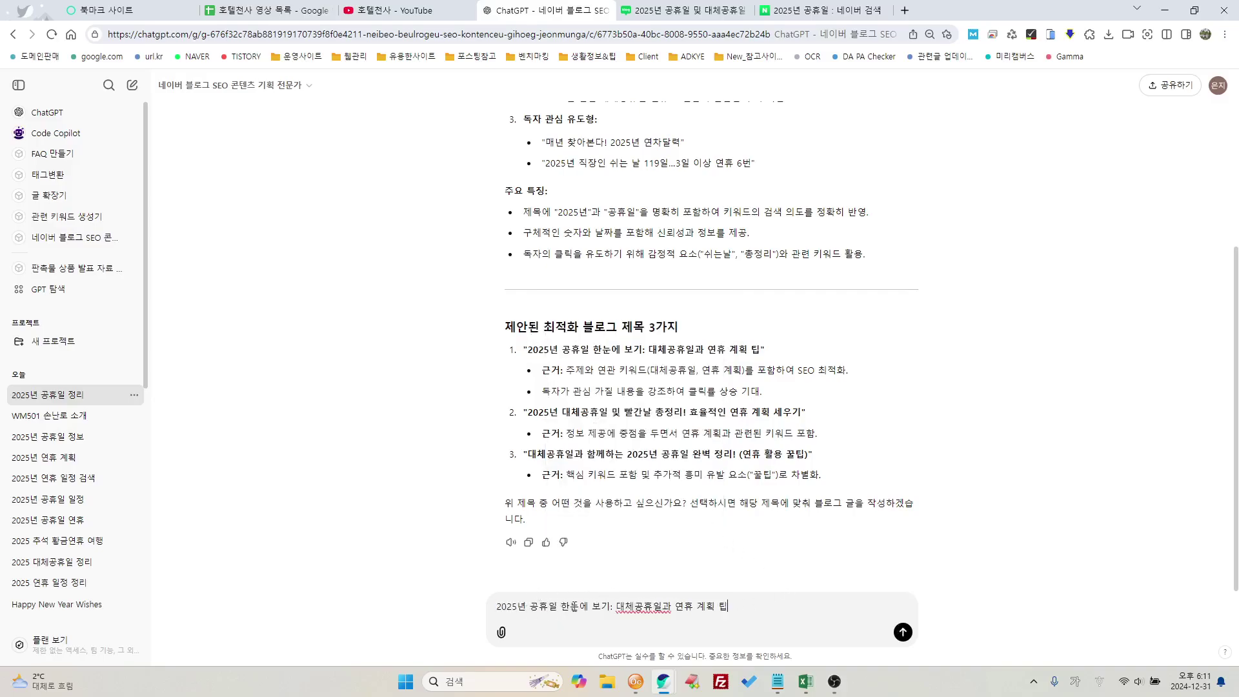
left_click(902, 632)
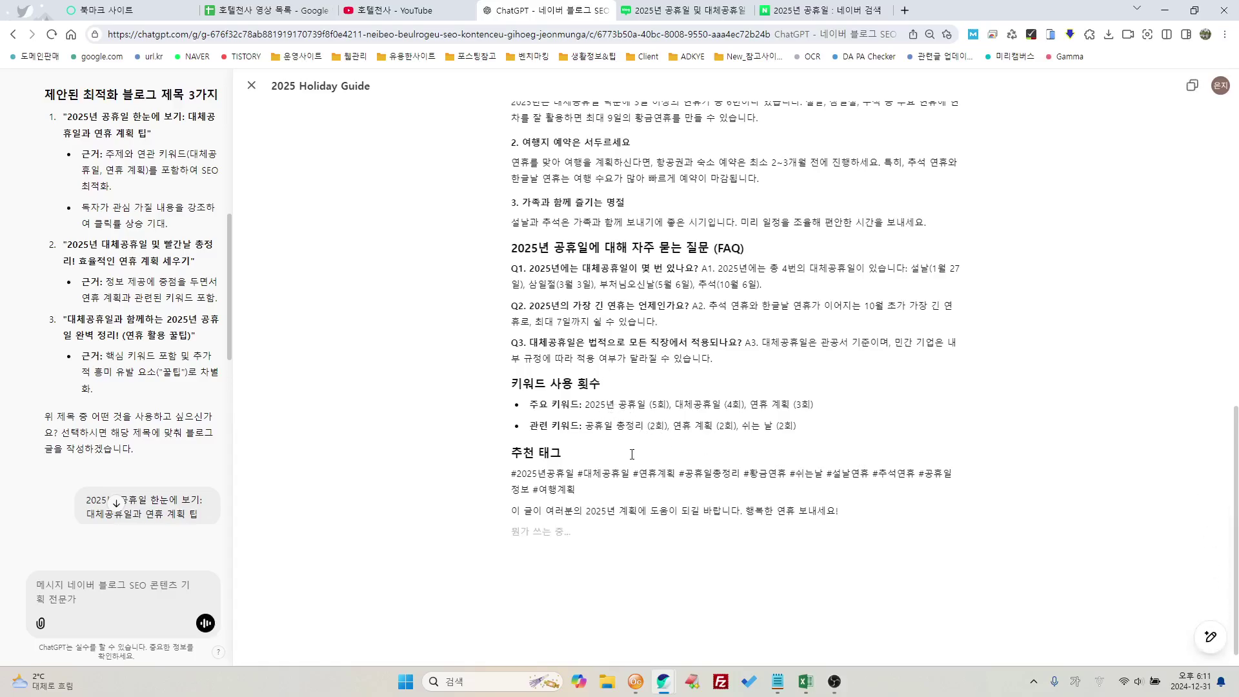
Step: Examine the generated blog post from its introduction and holiday list through the FAQ, keyword counts and recommended tags
scroll(633, 499, "up", 8)
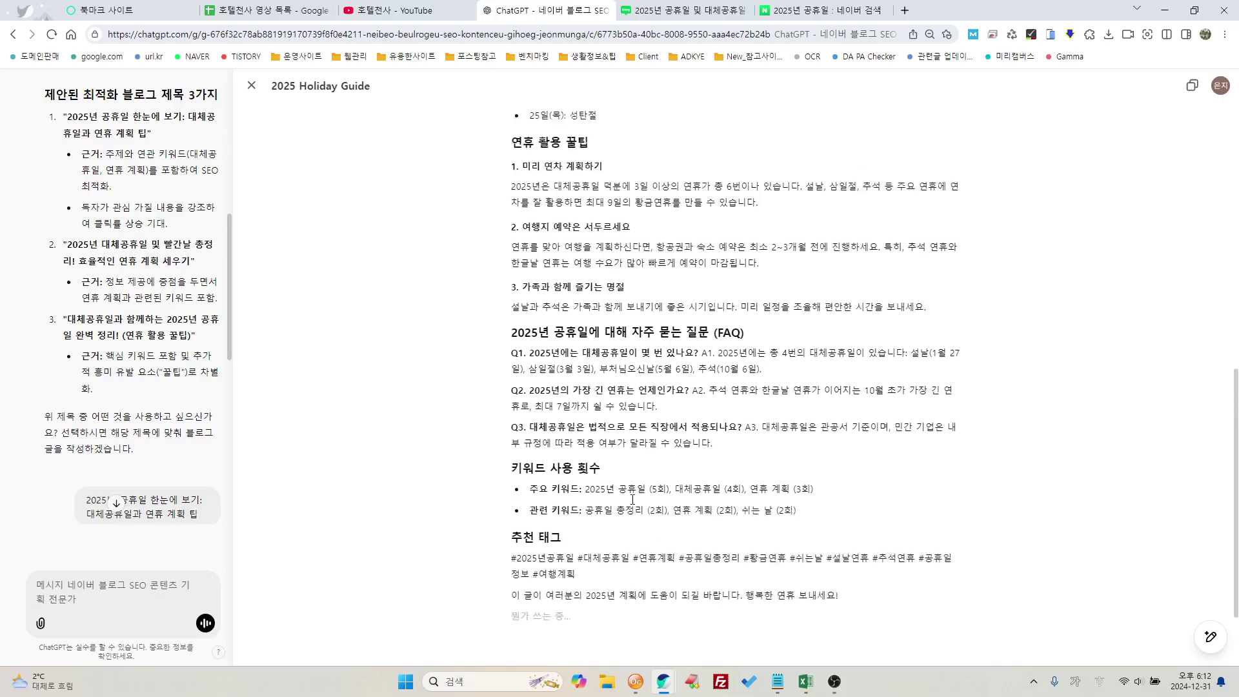
scroll(632, 497, "up", 2)
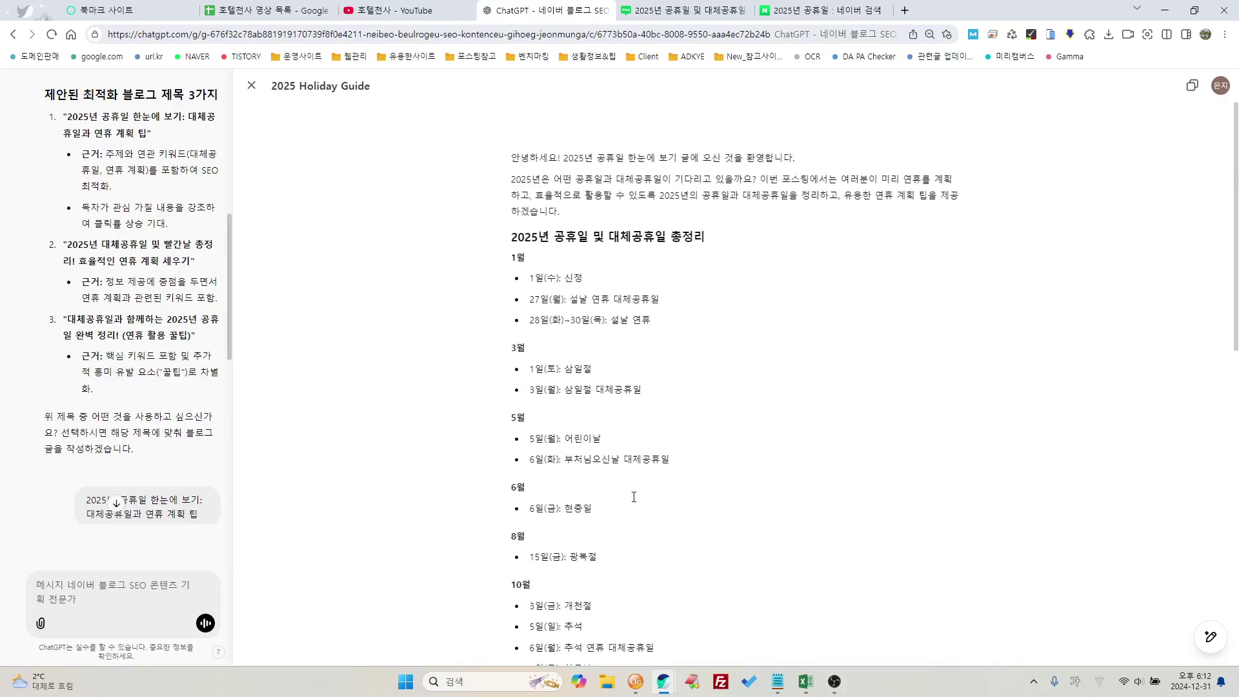
scroll(635, 496, "down", 6)
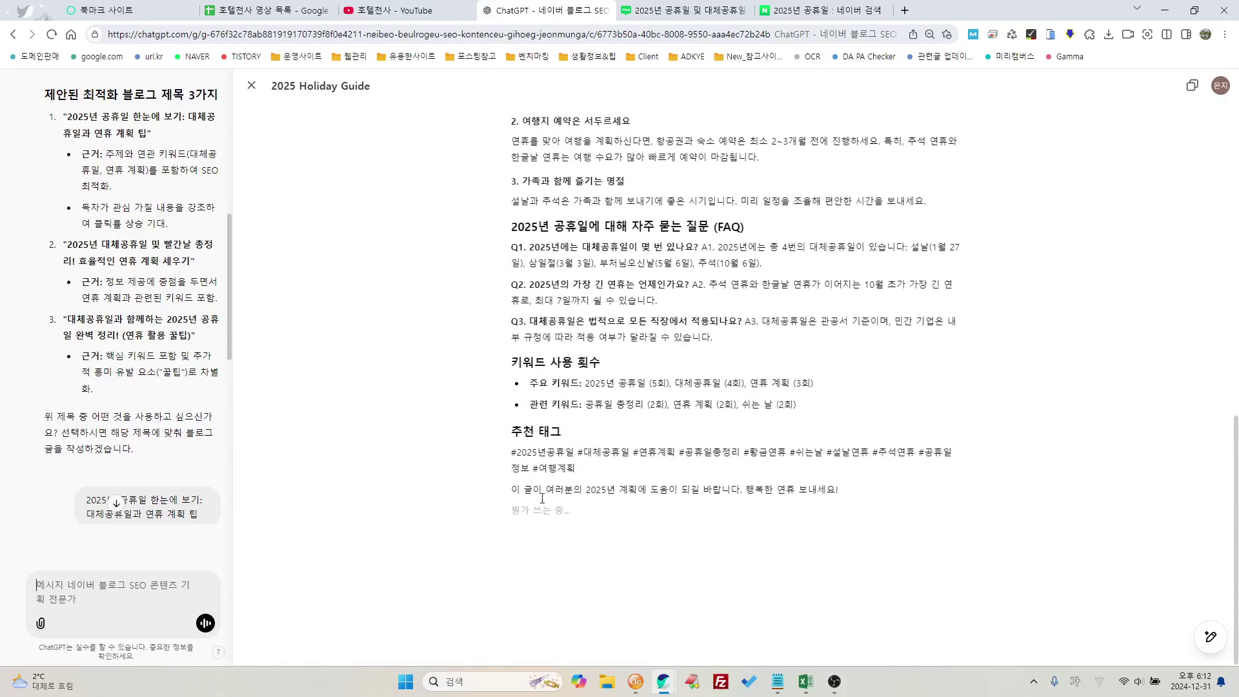
Step: Review the published Naver blog post on the 2025 public holidays, from its title and tags to the holiday schedule section
scroll(597, 489, "up", 5)
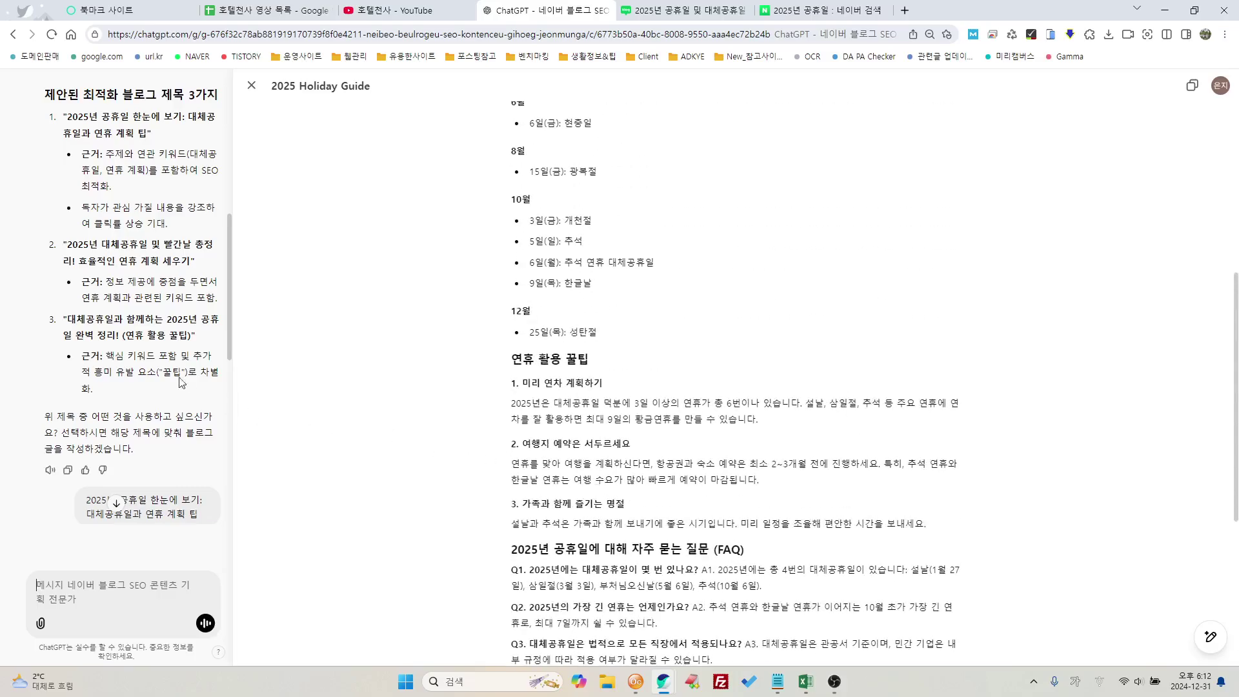
left_click(665, 11)
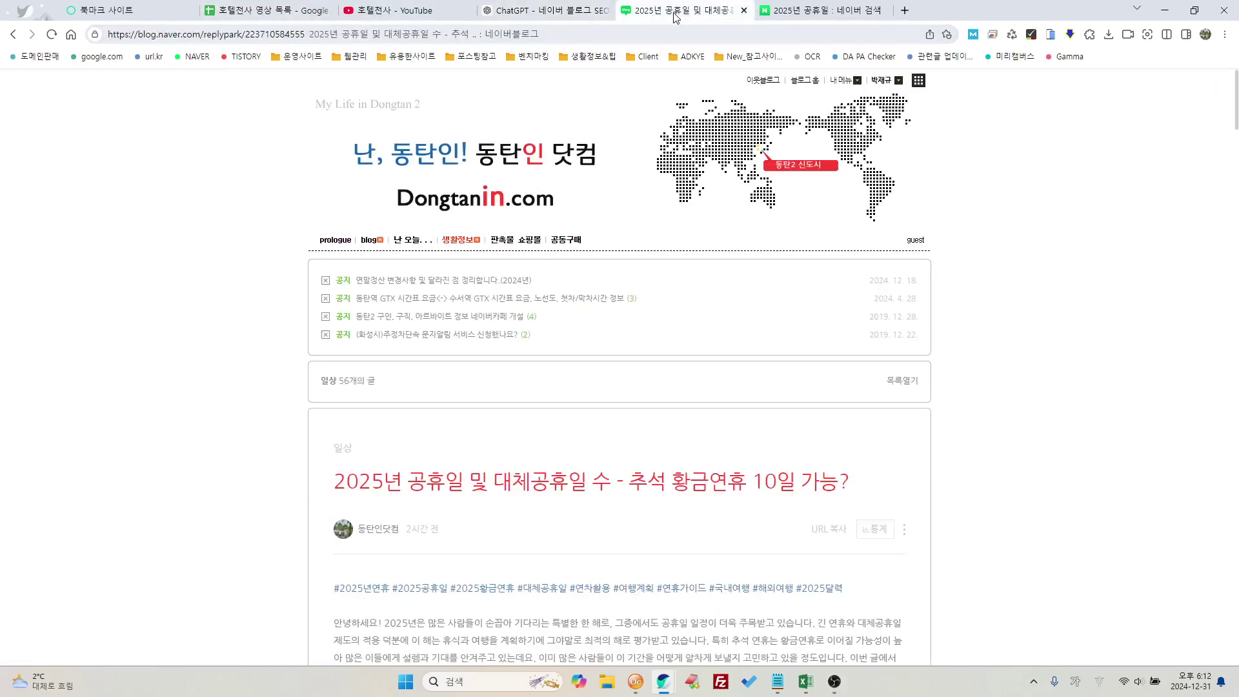
scroll(733, 513, "down", 3)
scroll(733, 516, "down", 3)
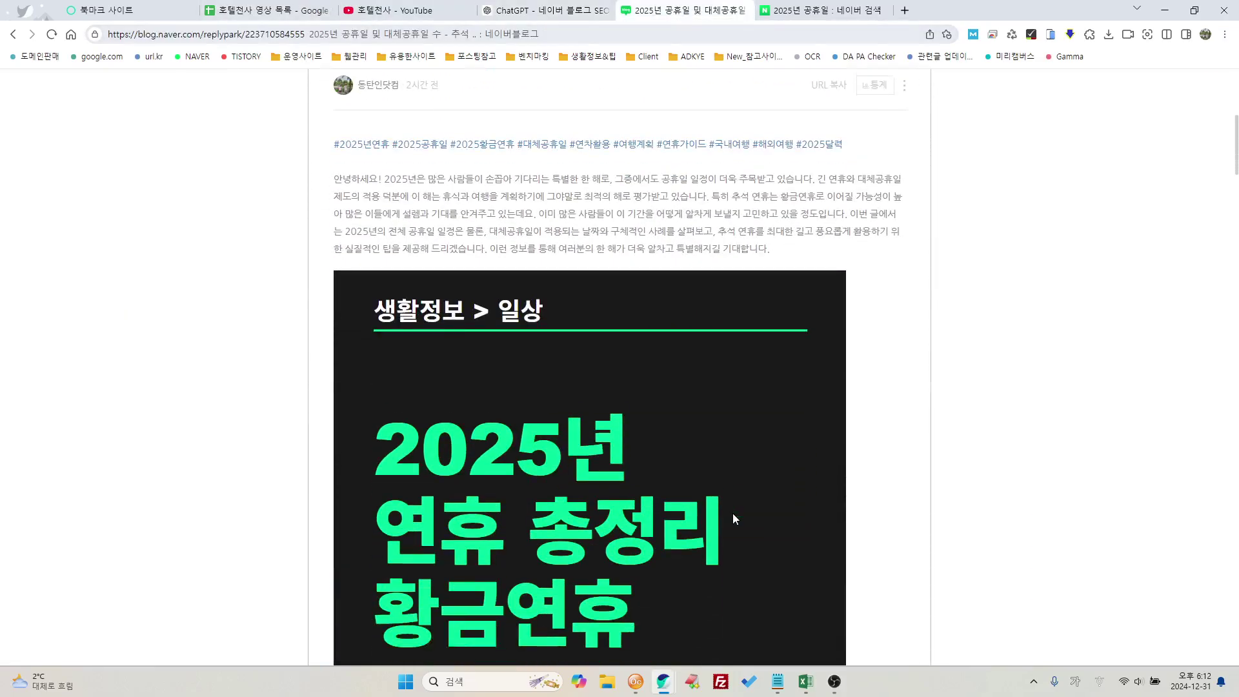
scroll(733, 517, "up", 1)
scroll(604, 477, "down", 5)
scroll(603, 477, "down", 3)
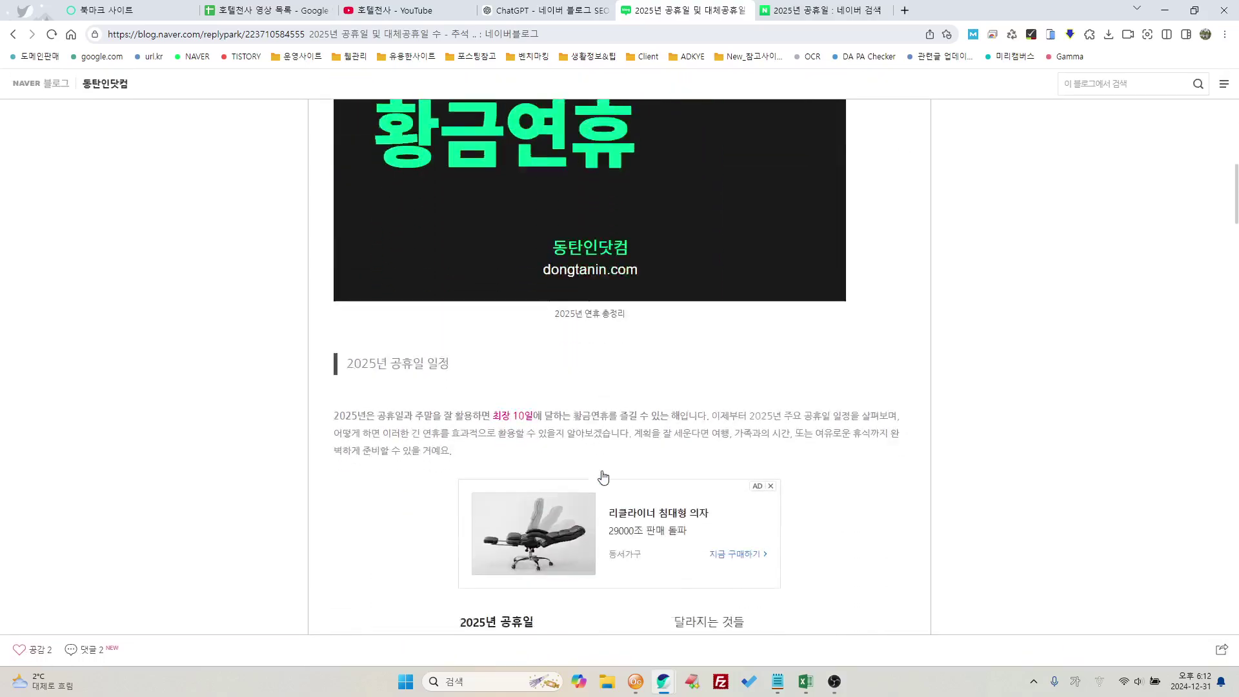
scroll(604, 477, "up", 8)
scroll(604, 478, "up", 3)
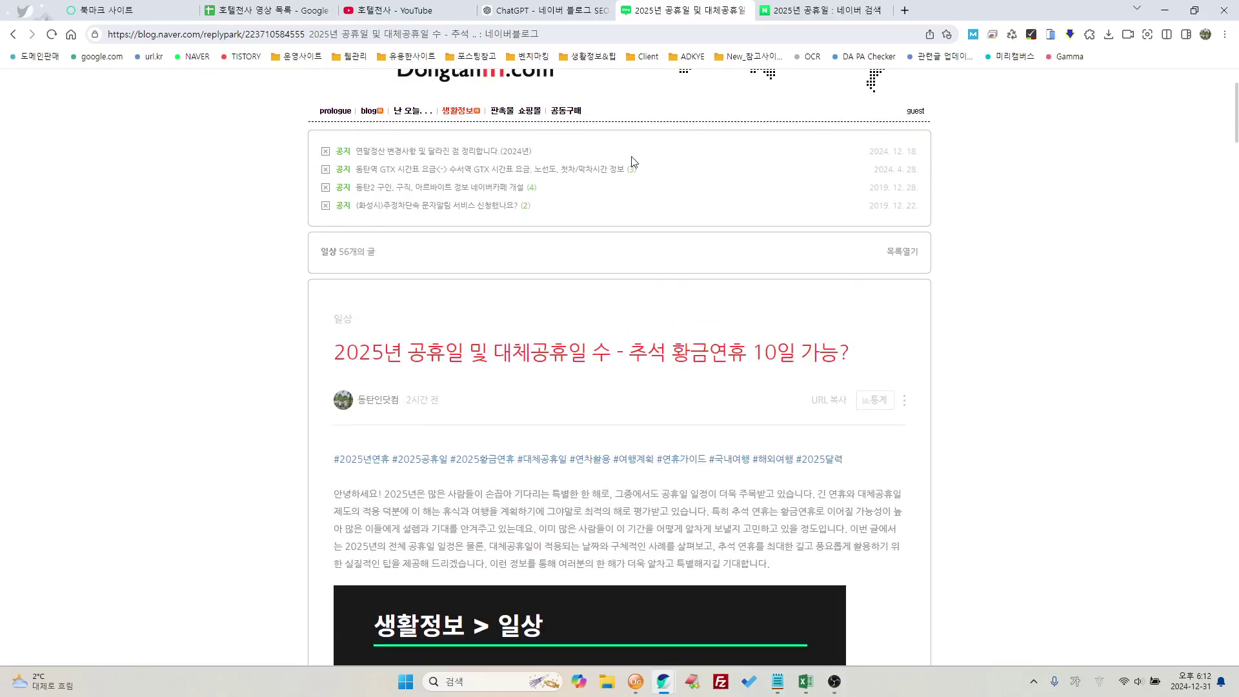
Step: Copy the greeting and introduction paragraph from the beginning of the generated 2025 Holiday Guide in ChatGPT
left_click(555, 11)
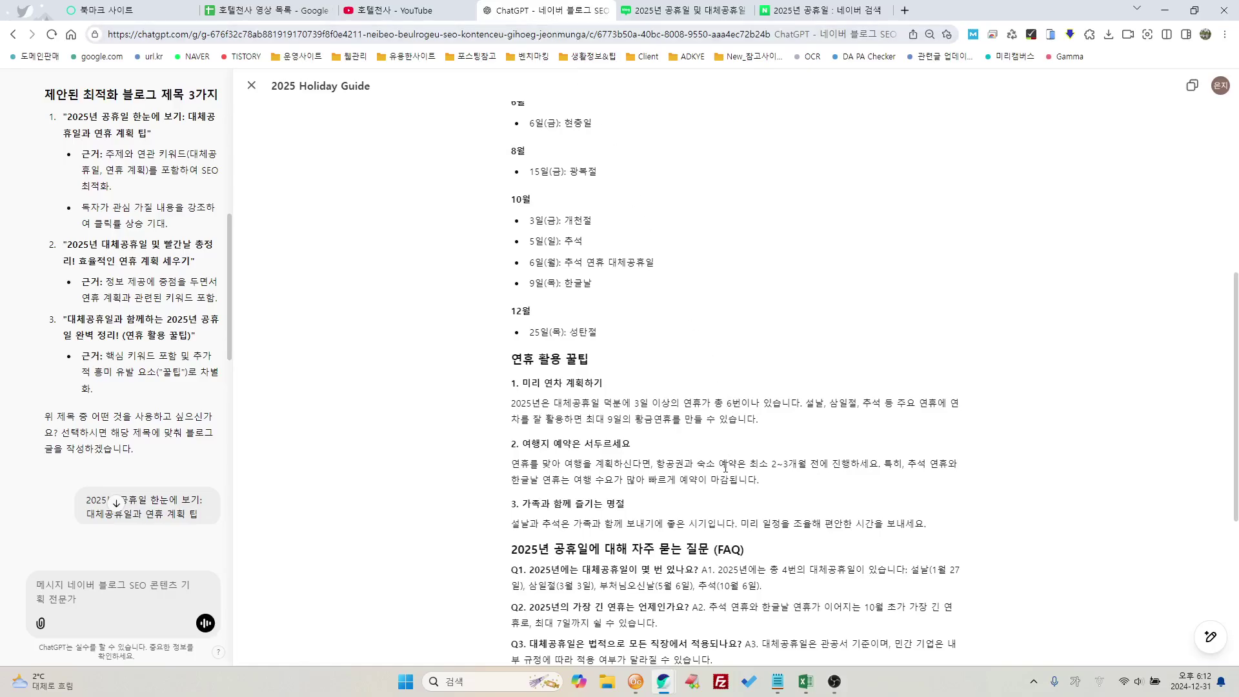
scroll(725, 467, "down", 2)
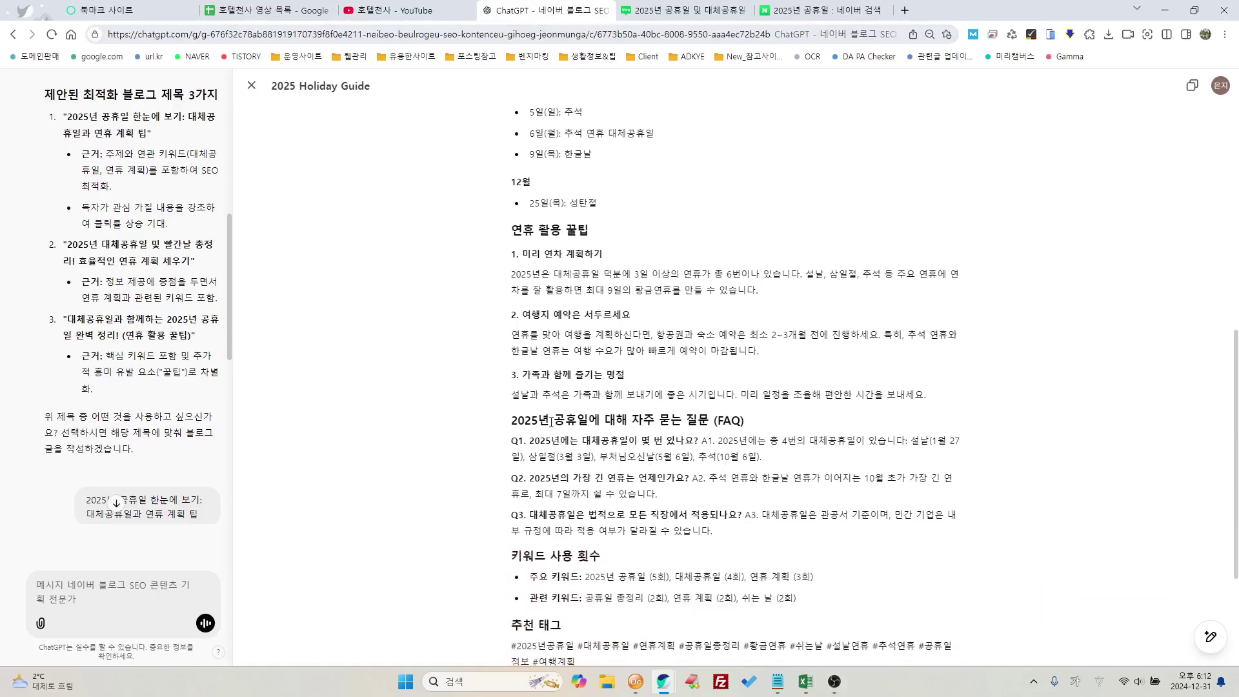
scroll(522, 381, "up", 1)
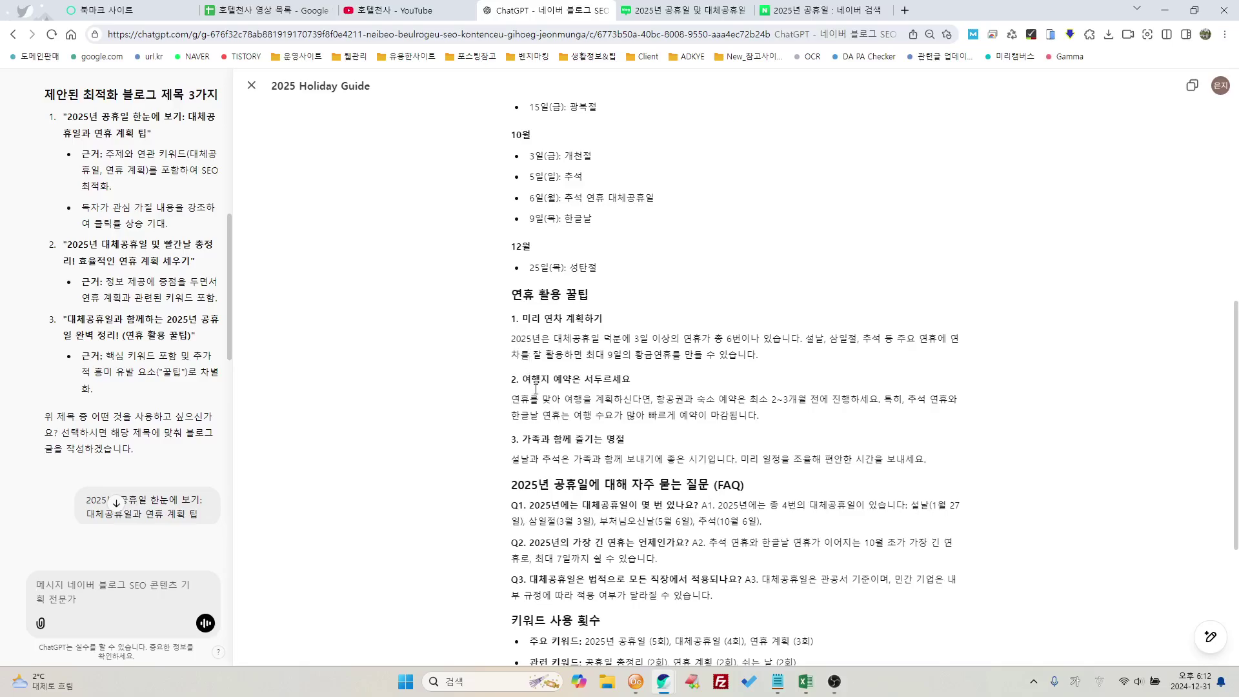
scroll(536, 389, "up", 7)
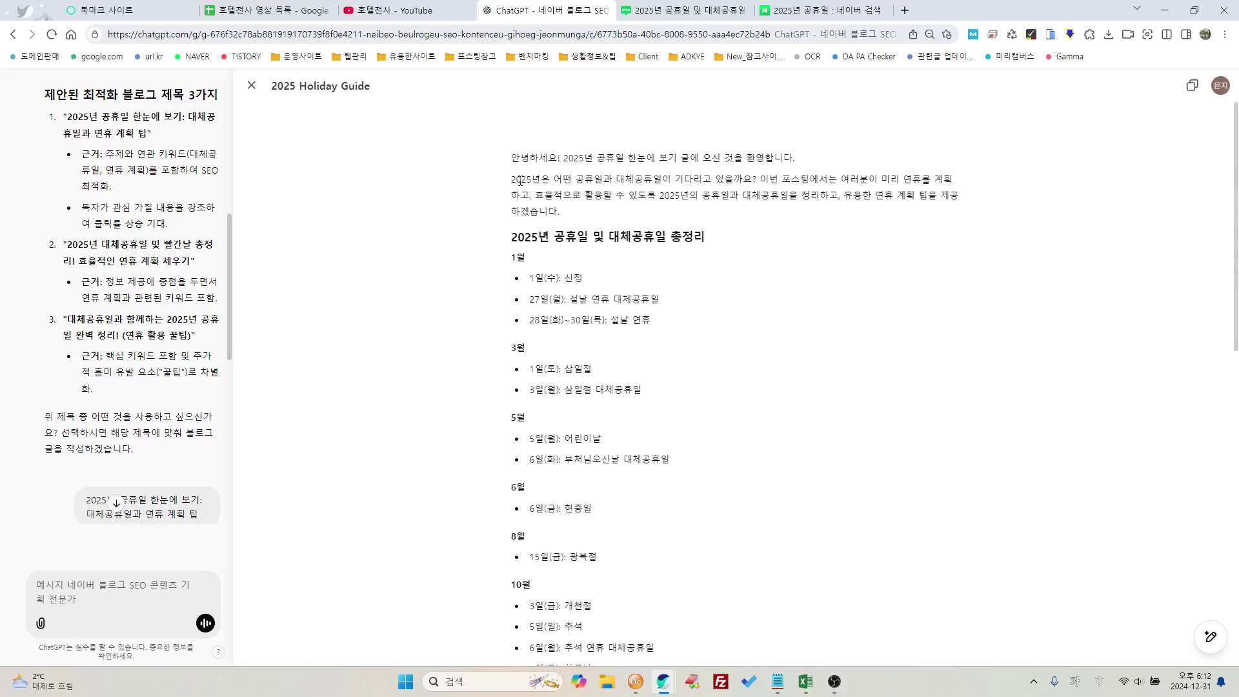
left_click_drag(514, 158, 568, 213)
right_click(580, 191)
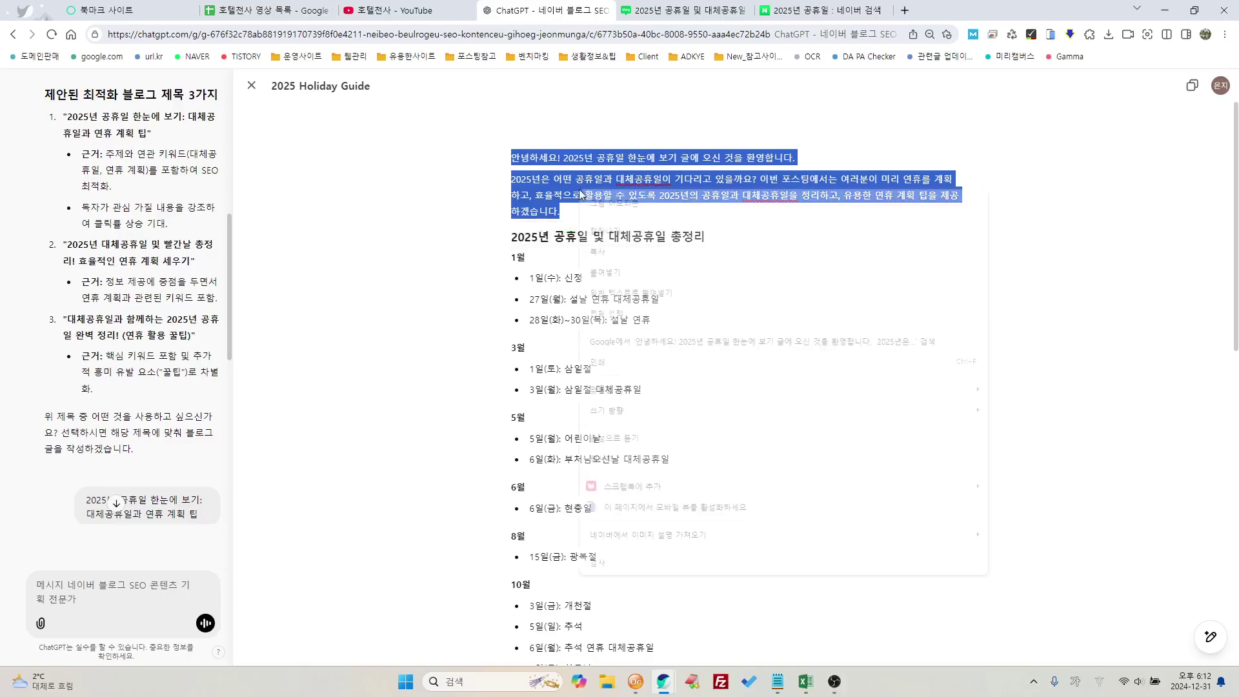
left_click(601, 251)
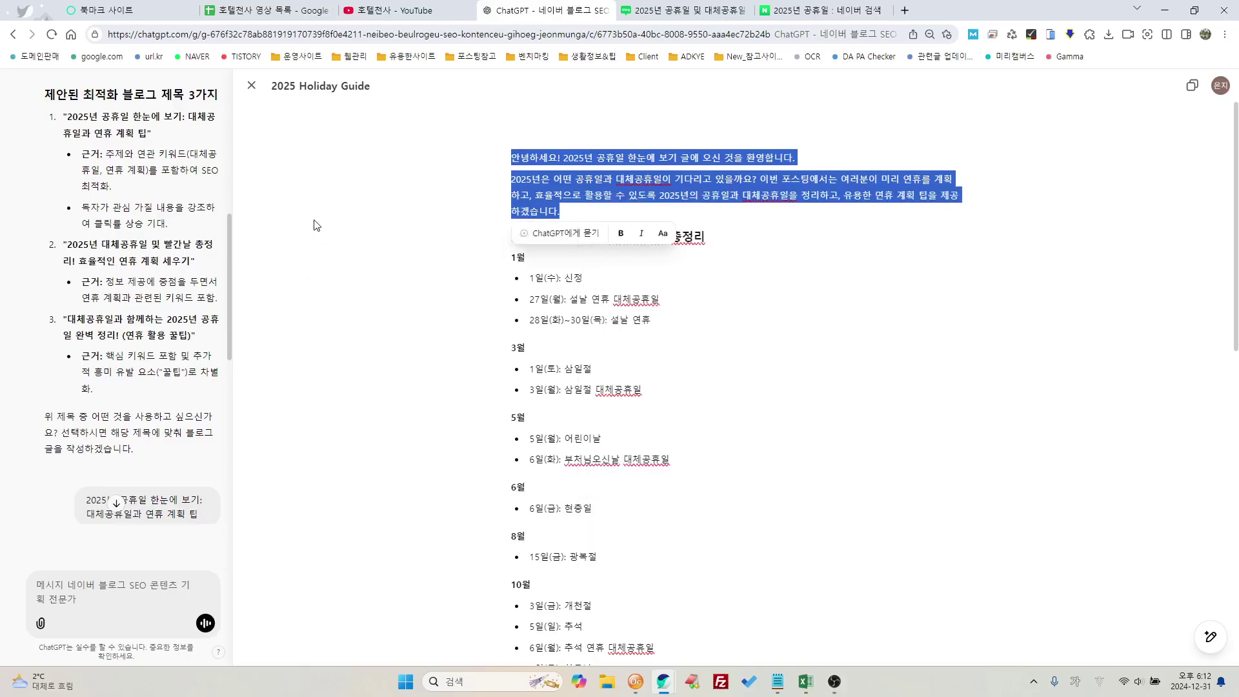
Step: Close the Holiday Guide document and paste the copied introduction into a new message to the 글 확장기 GPT
left_click(245, 89)
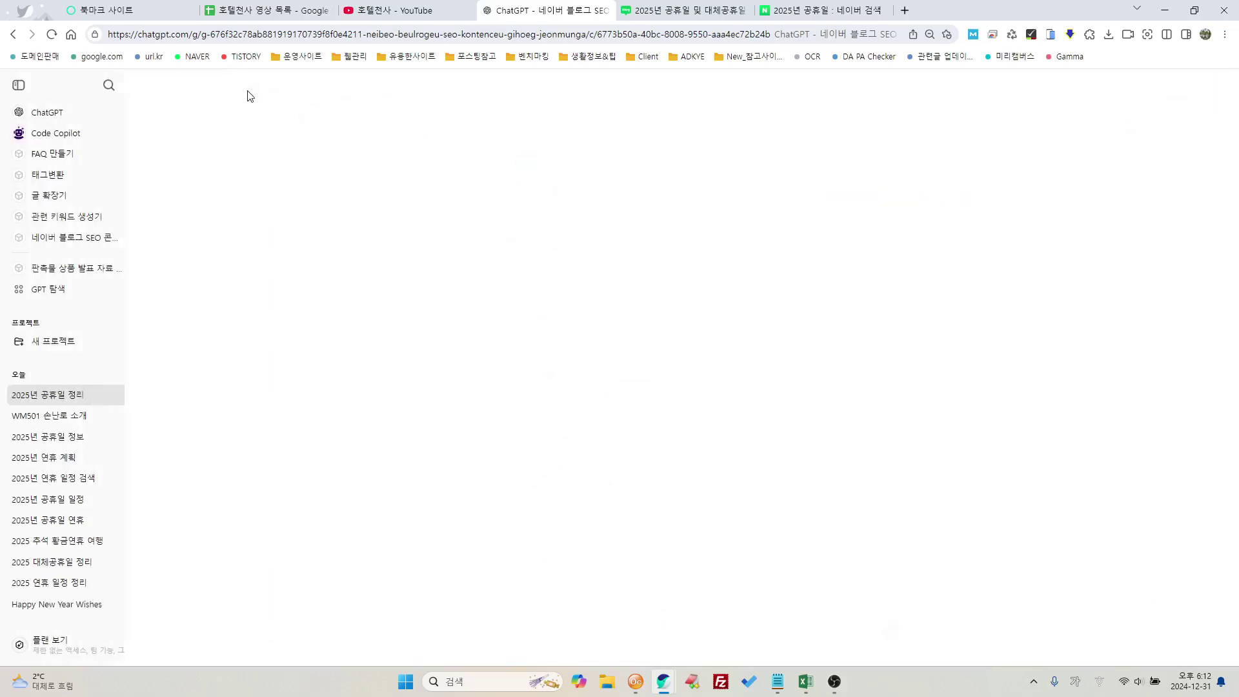
left_click(55, 196)
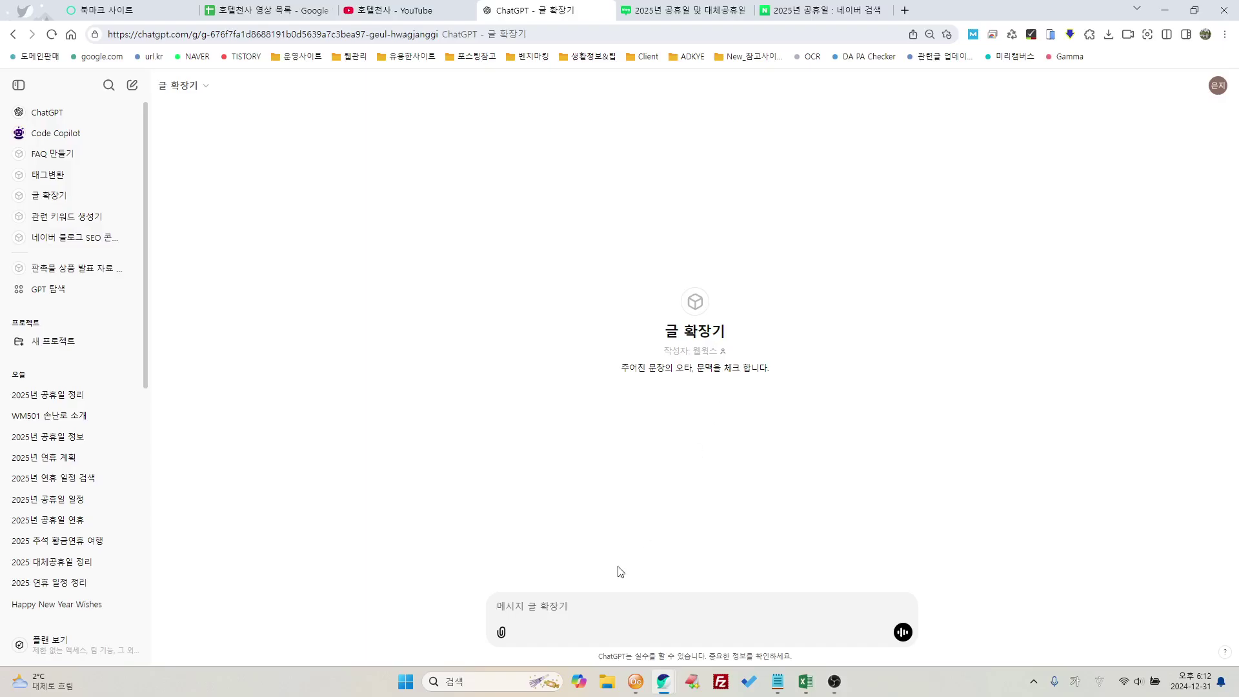
right_click(513, 609)
left_click(565, 425)
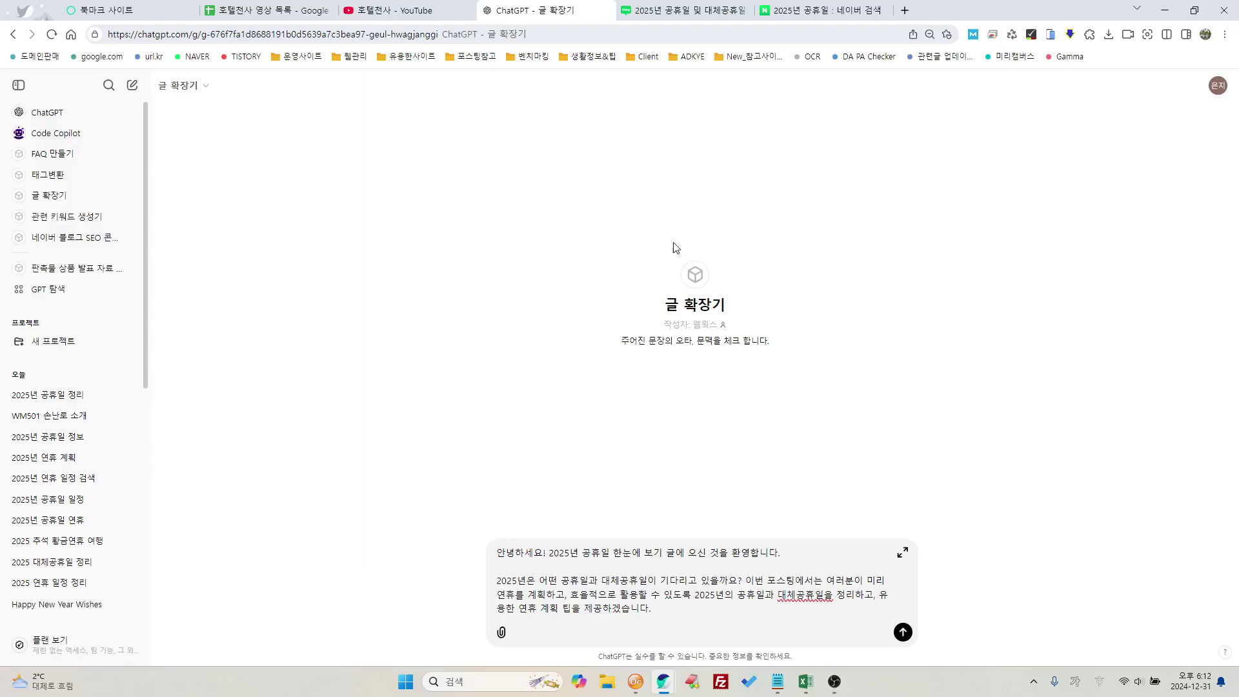
Step: Check the published blog post's introduction for comparison and submit the pasted introduction to 글 확장기 for expansion
left_click(631, 11)
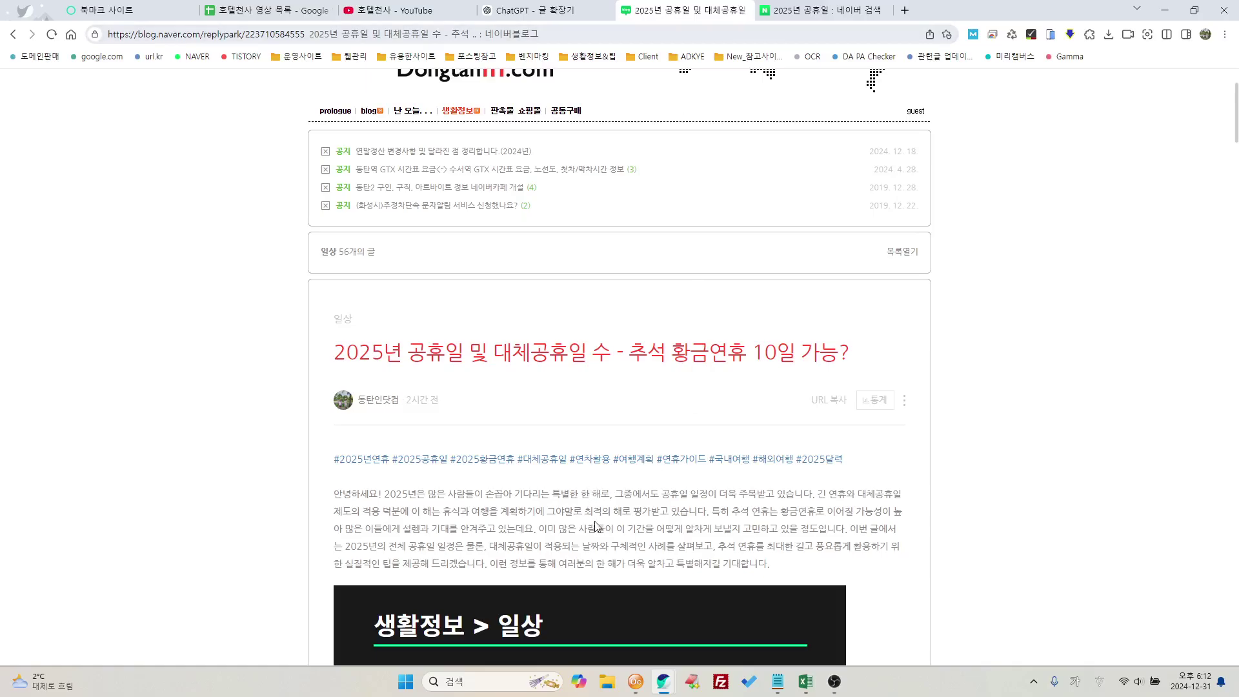
scroll(595, 526, "down", 3)
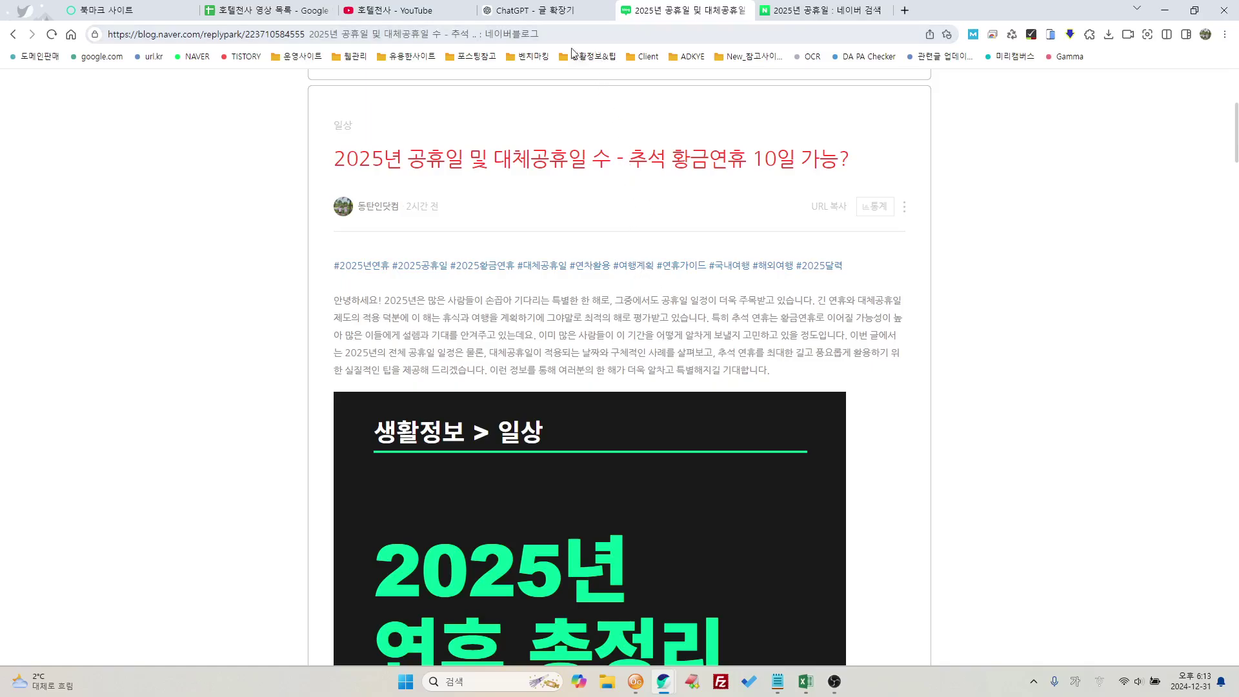
left_click(553, 11)
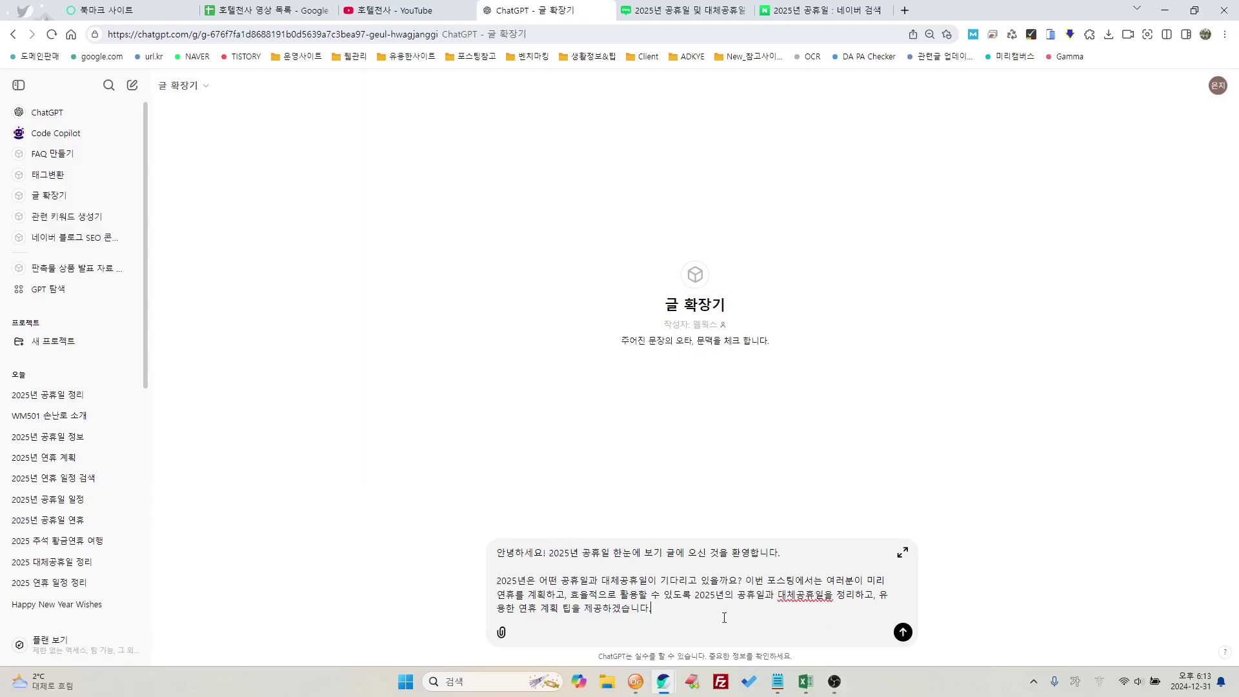
key("Return")
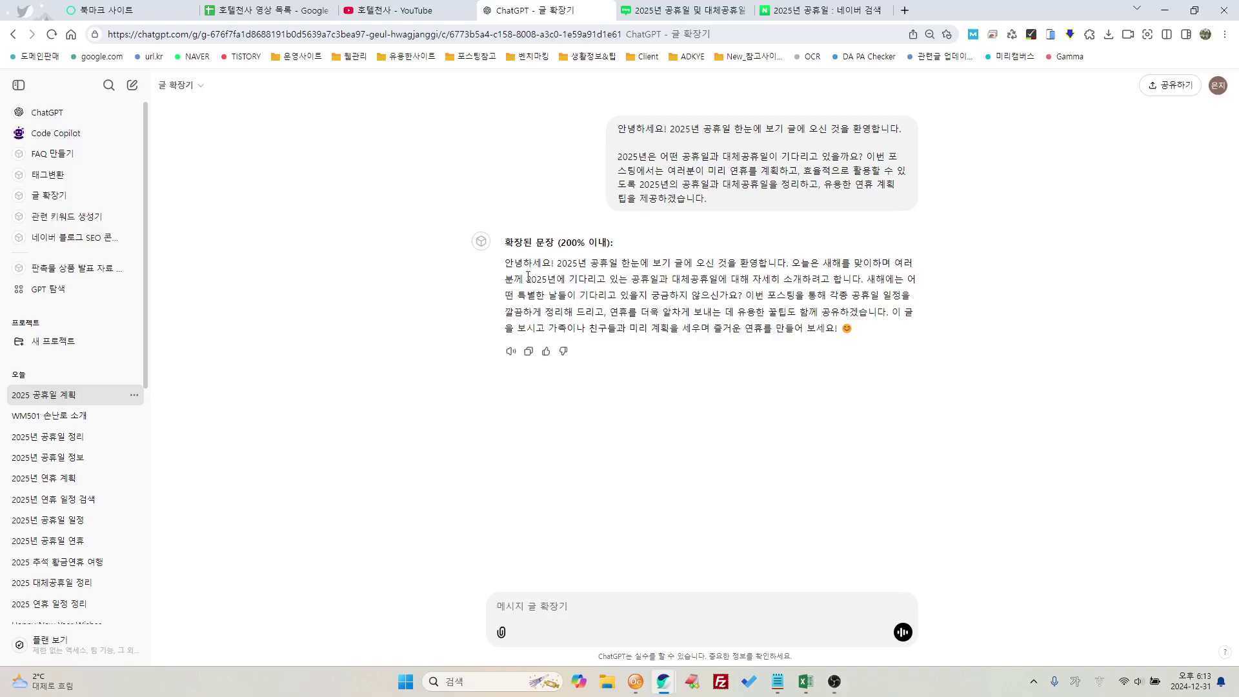
Step: Select the expanded introduction and compare it with the published post's introduction, cover image and image caption
left_click_drag(506, 261, 841, 329)
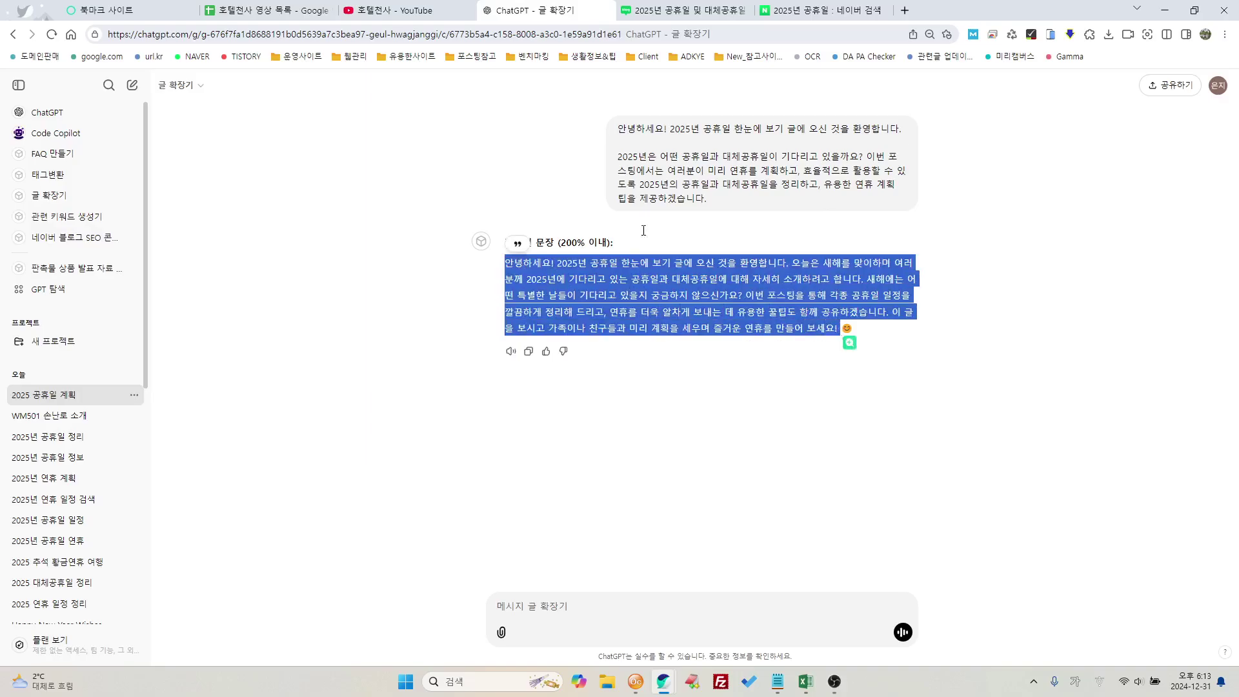
left_click(684, 10)
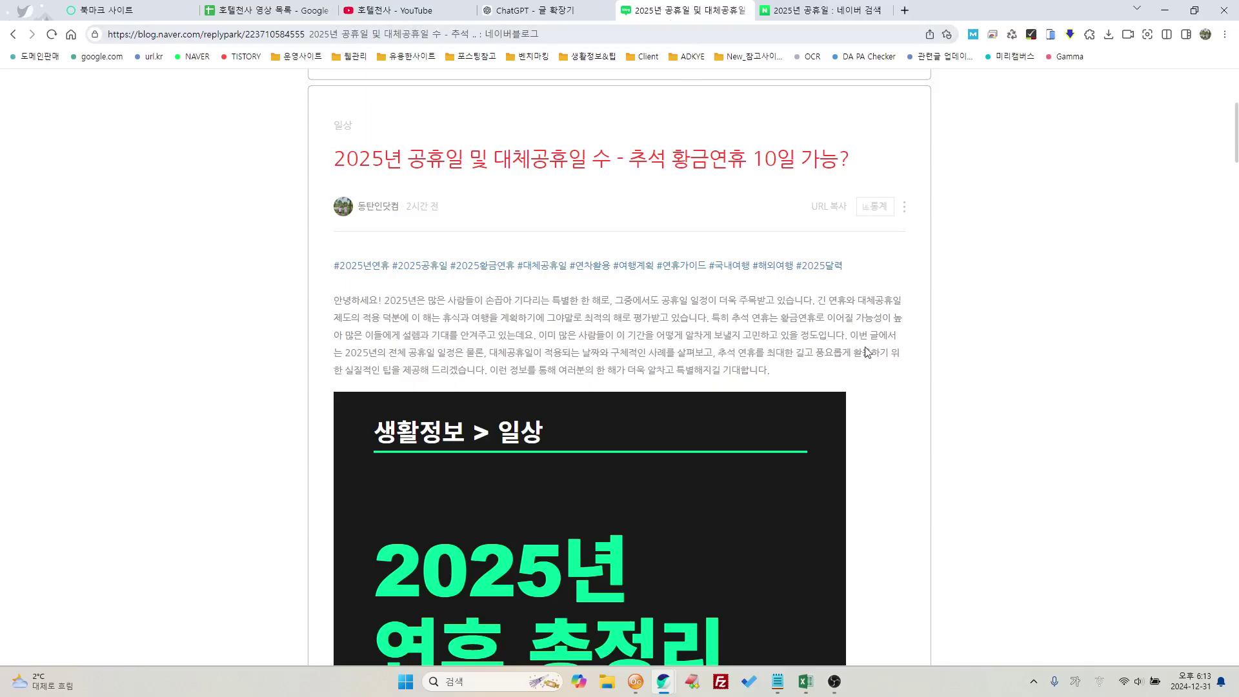
scroll(759, 431, "down", 7)
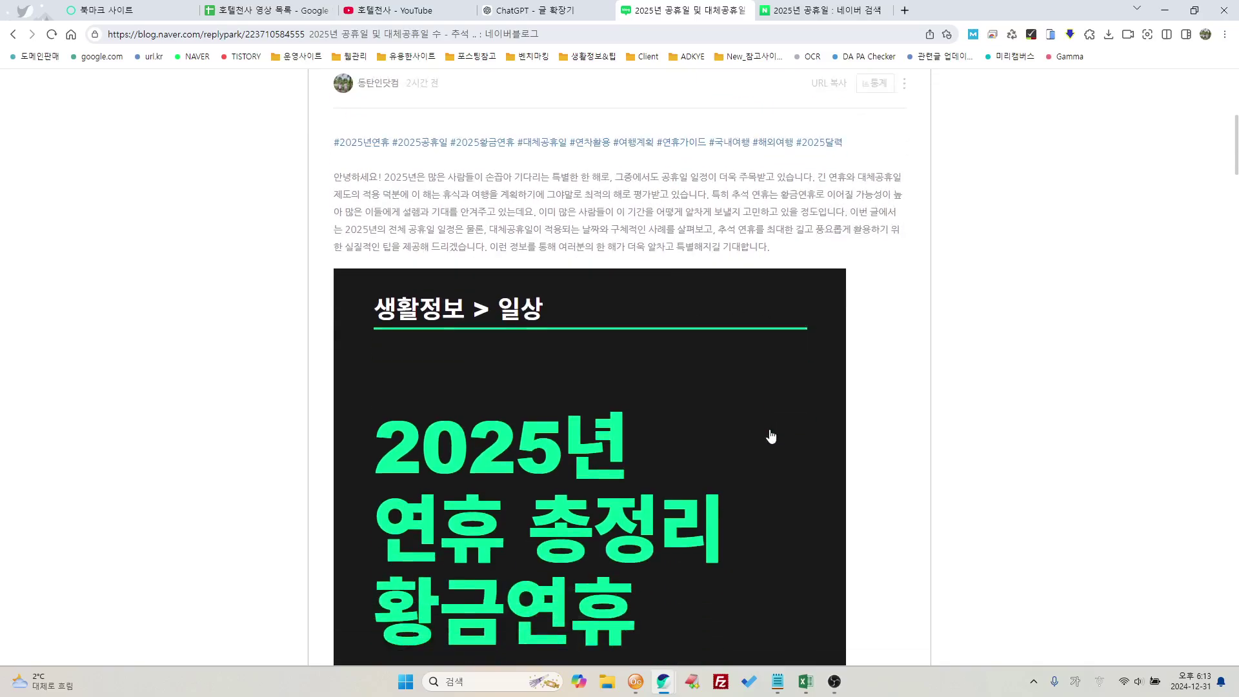
scroll(639, 433, "up", 3)
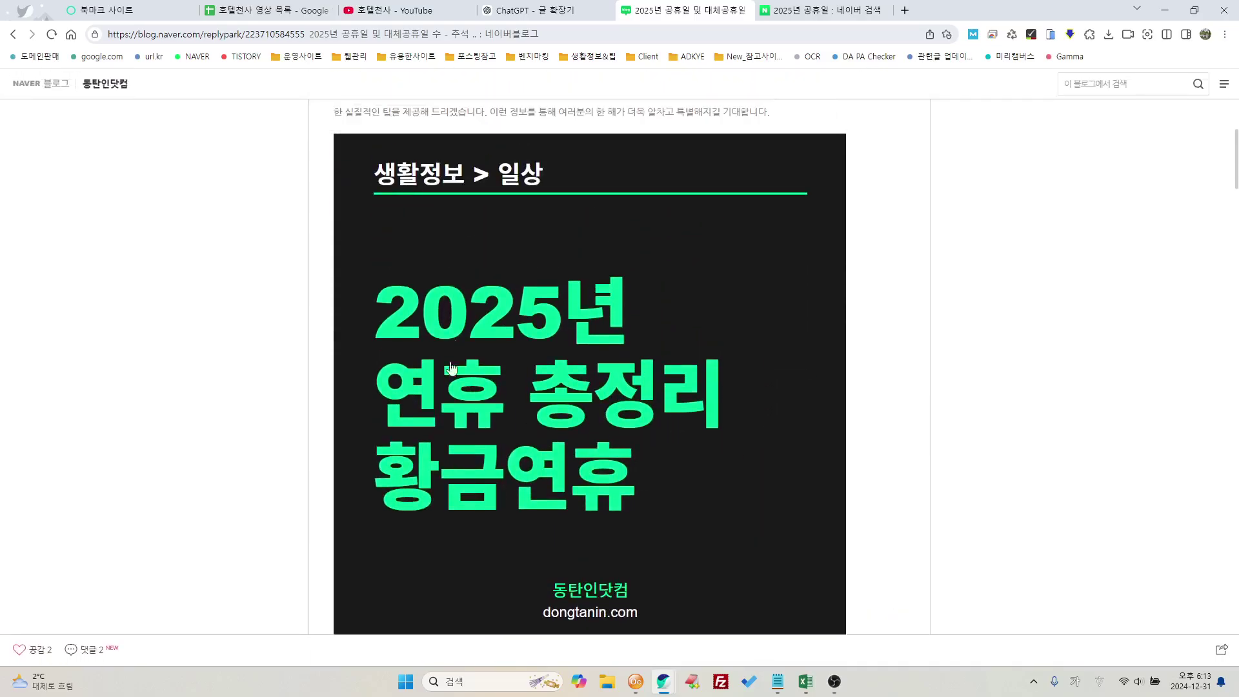
scroll(554, 435, "down", 2)
scroll(555, 434, "down", 3)
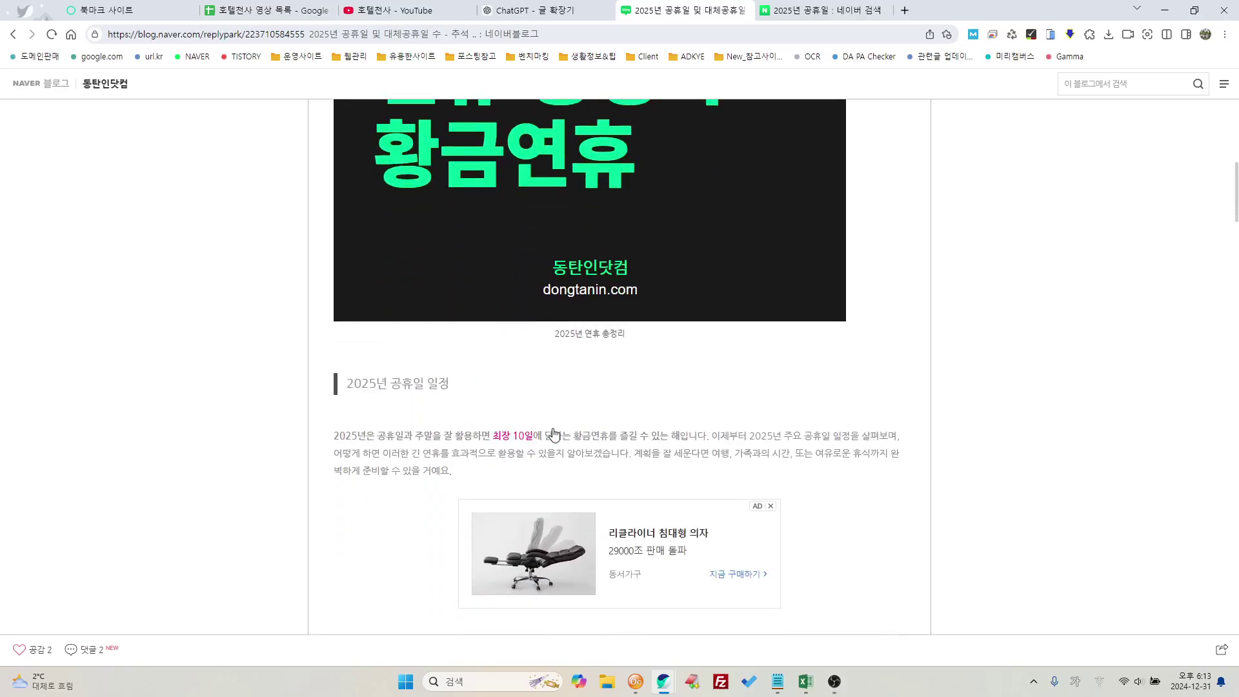
left_click_drag(544, 335, 655, 344)
left_click(677, 350)
Step: Examine the 2025 public holiday table and the substitute-holiday section in the published blog post
scroll(668, 434, "down", 2)
scroll(390, 462, "down", 1)
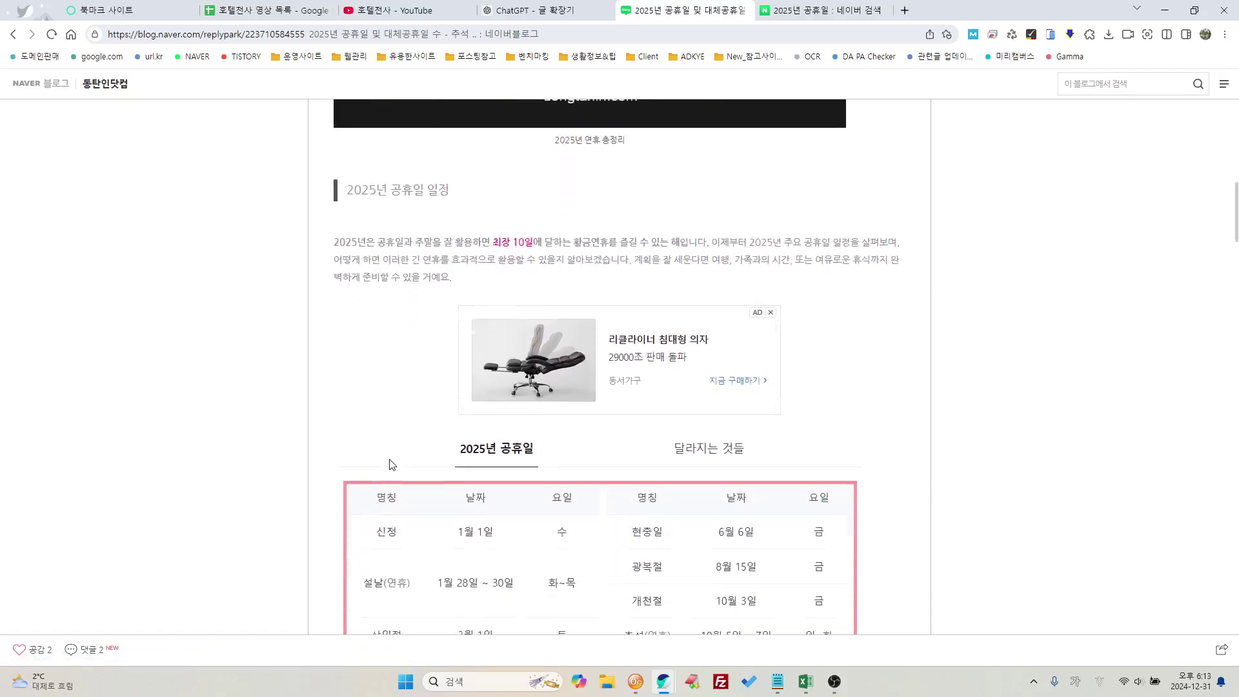
scroll(475, 439, "down", 4)
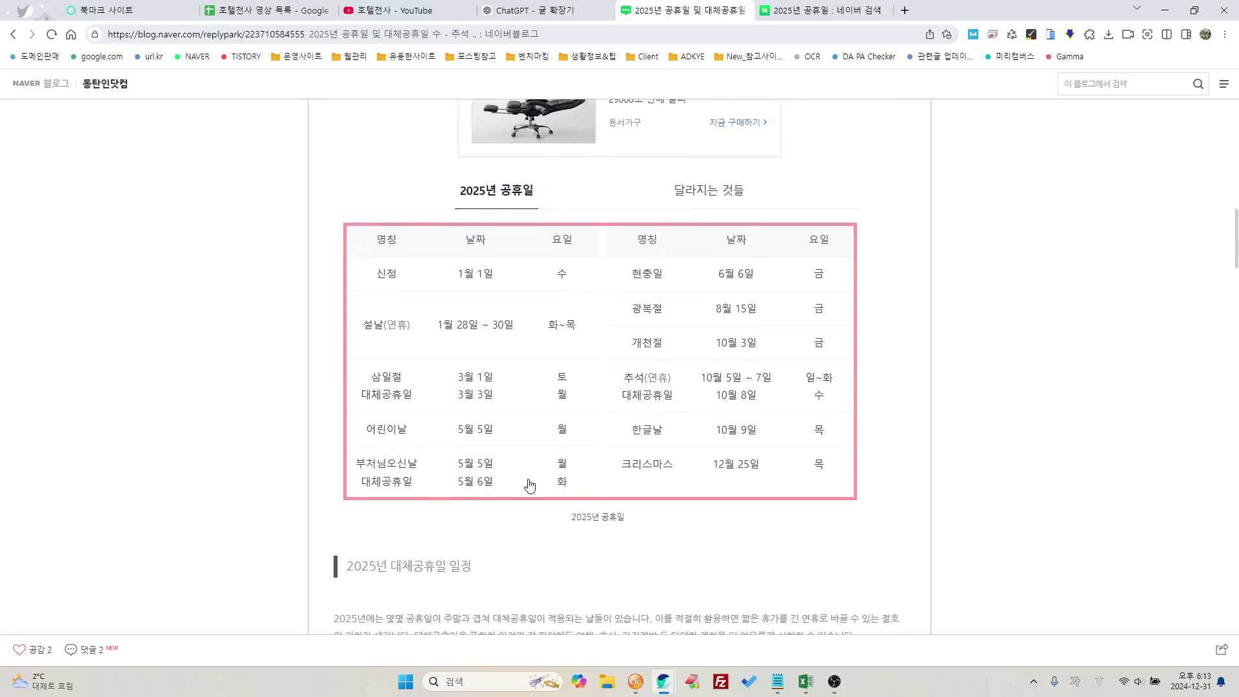
scroll(529, 486, "up", 1)
scroll(528, 484, "up", 2)
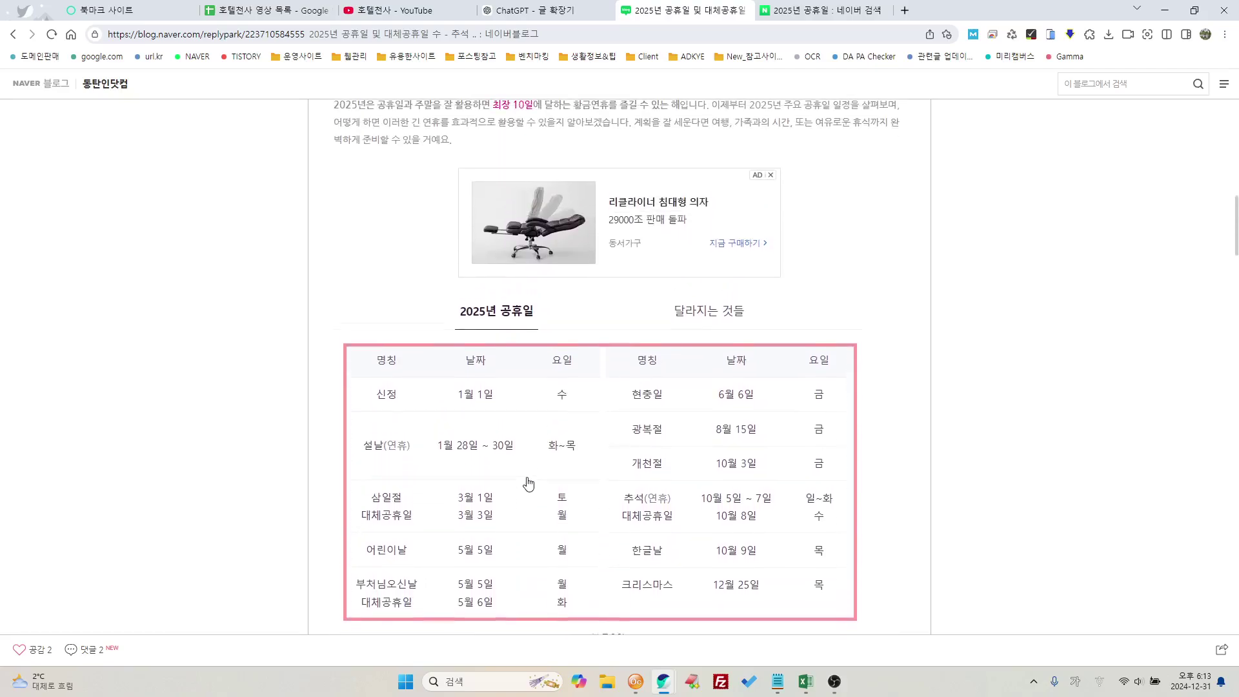
scroll(503, 479, "down", 1)
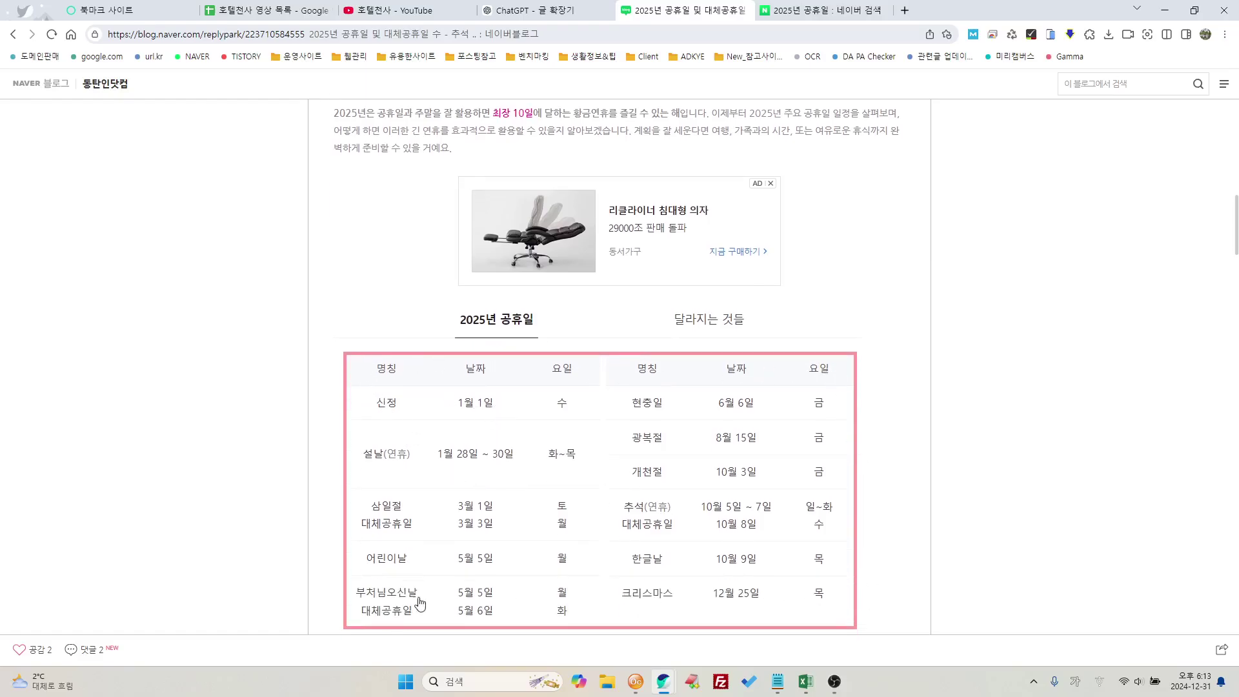
scroll(844, 519, "down", 7)
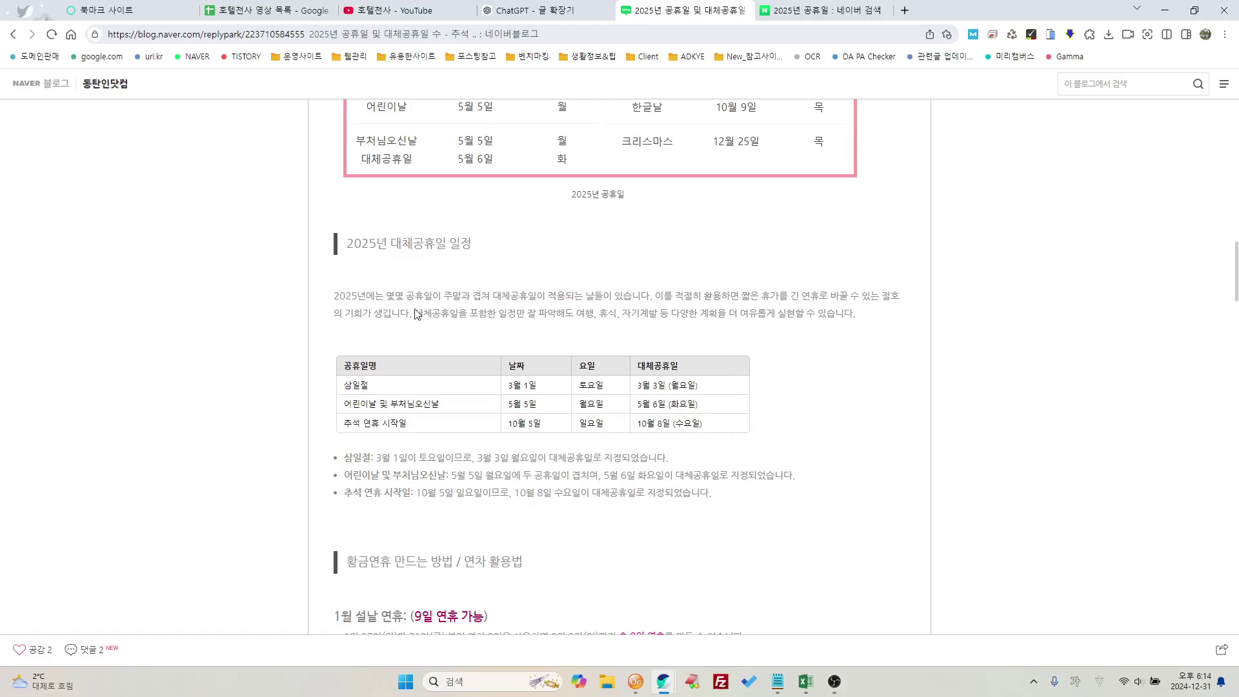
Step: Open the earlier ChatGPT conversation "2025 대체공휴일 정리" to view its substitute-holiday table
left_click(530, 10)
left_click(71, 562)
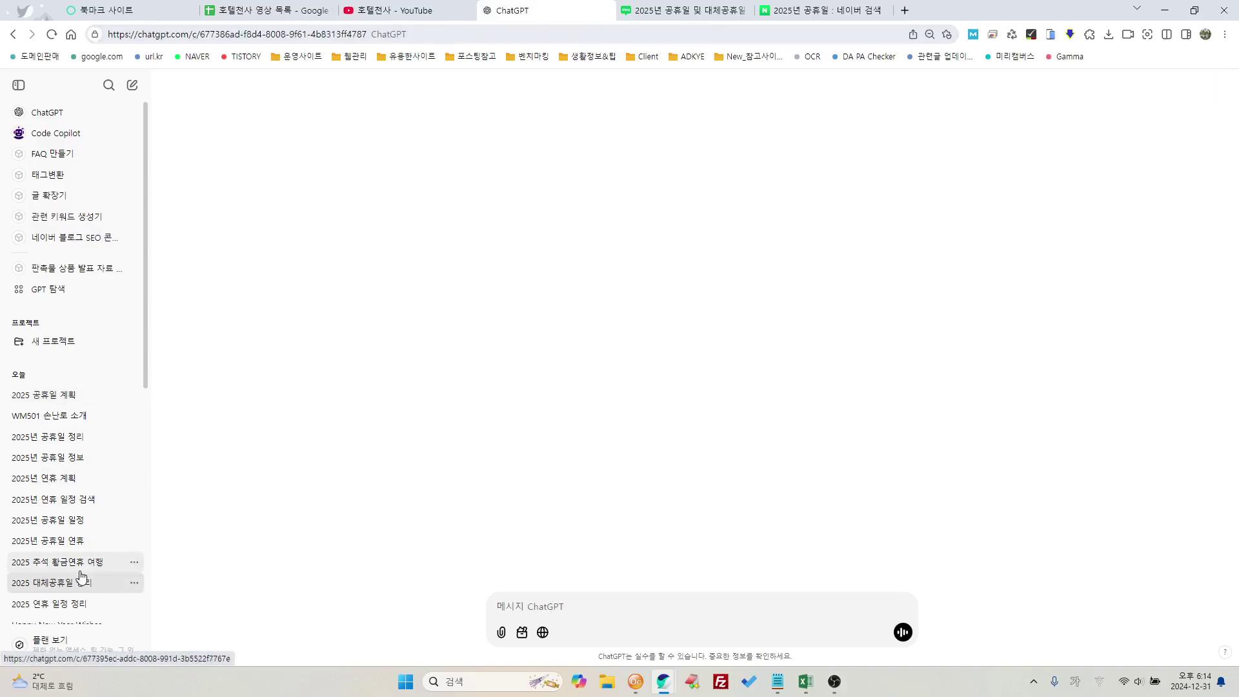
left_click(82, 581)
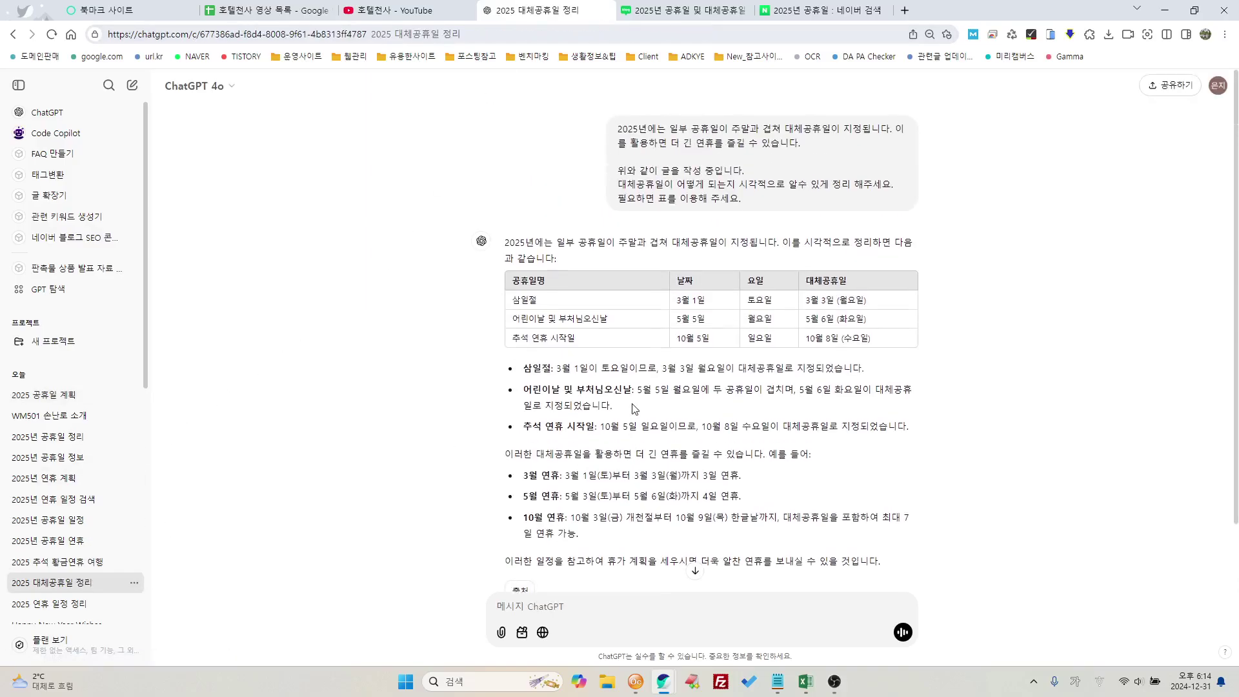
Step: Open the earlier conversation "2025 연휴 일정 정리" and review its 2025 Holiday Guide draft and the chosen blog title
left_click(44, 603)
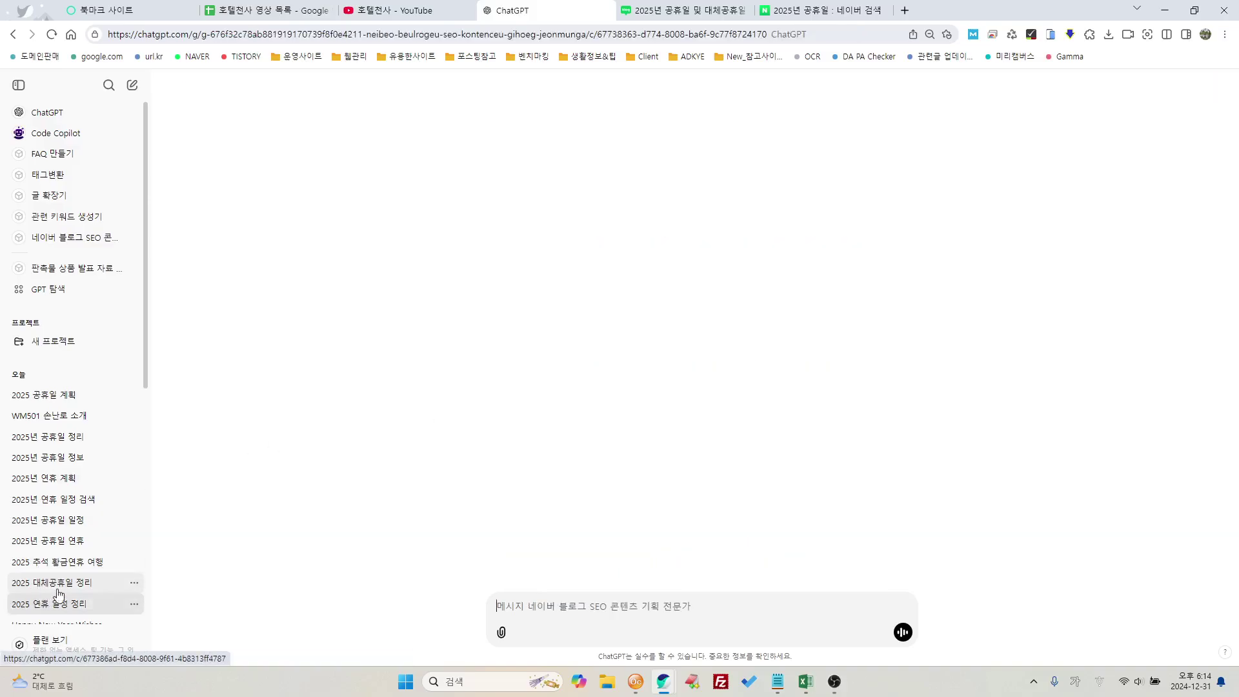
left_click(902, 287)
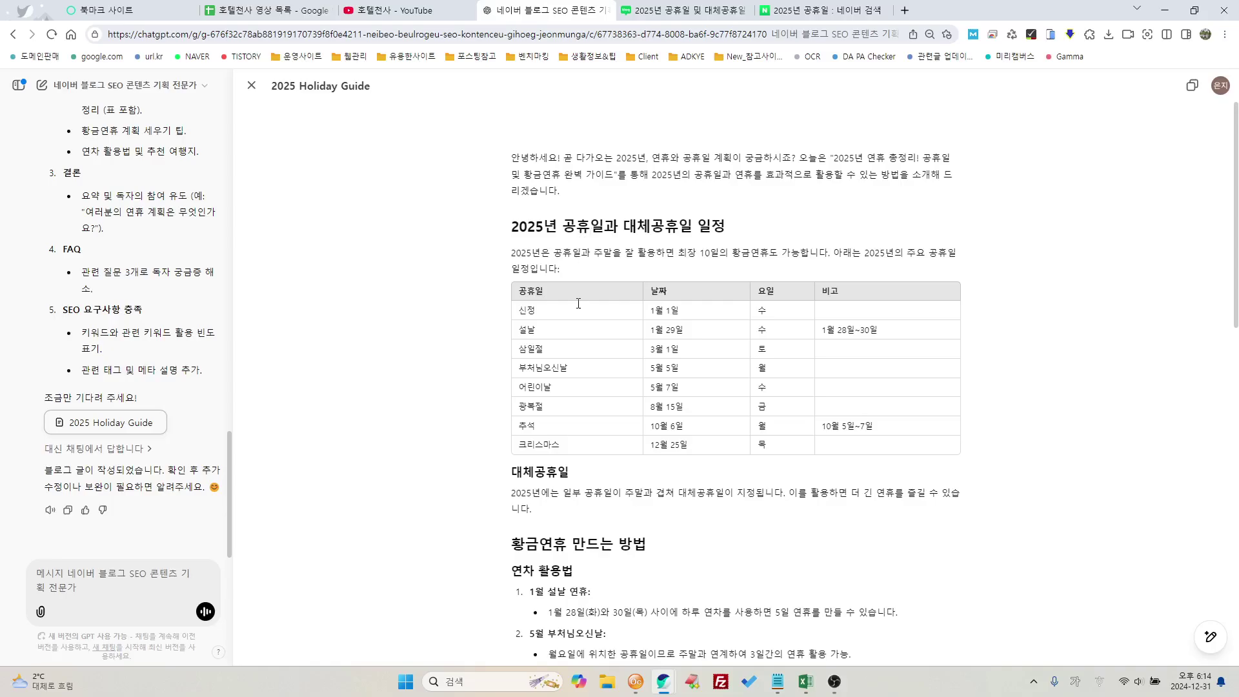
scroll(647, 434, "down", 2)
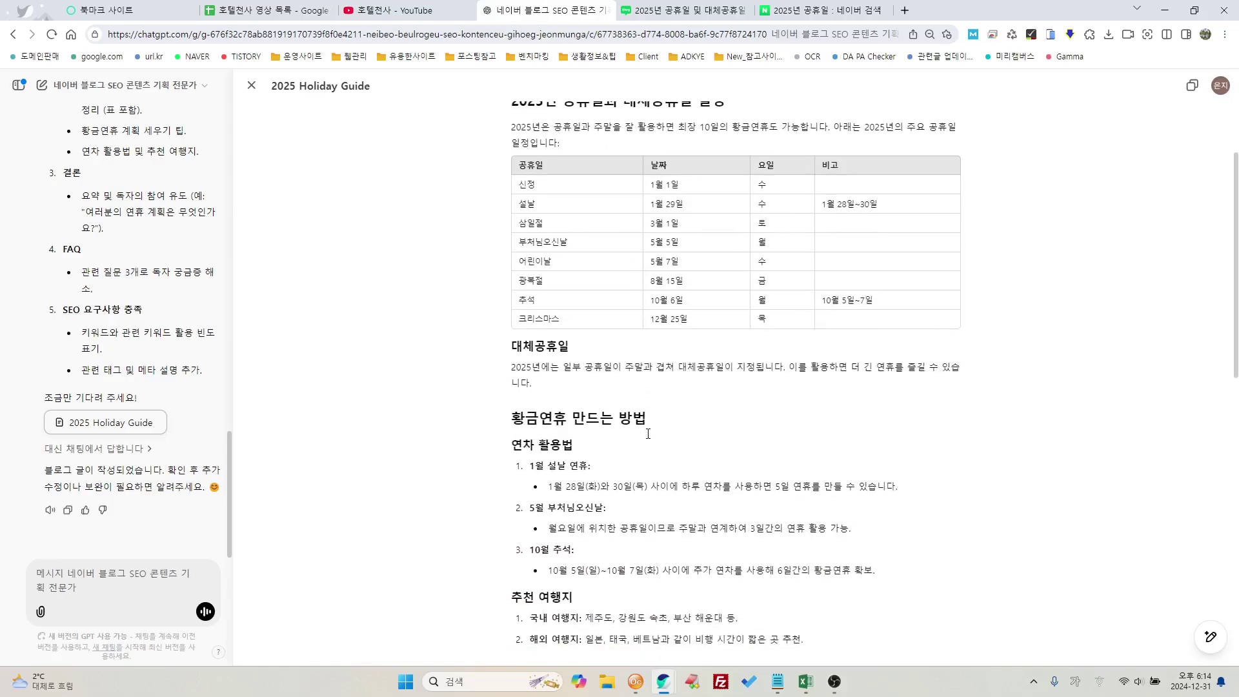
scroll(647, 433, "up", 1)
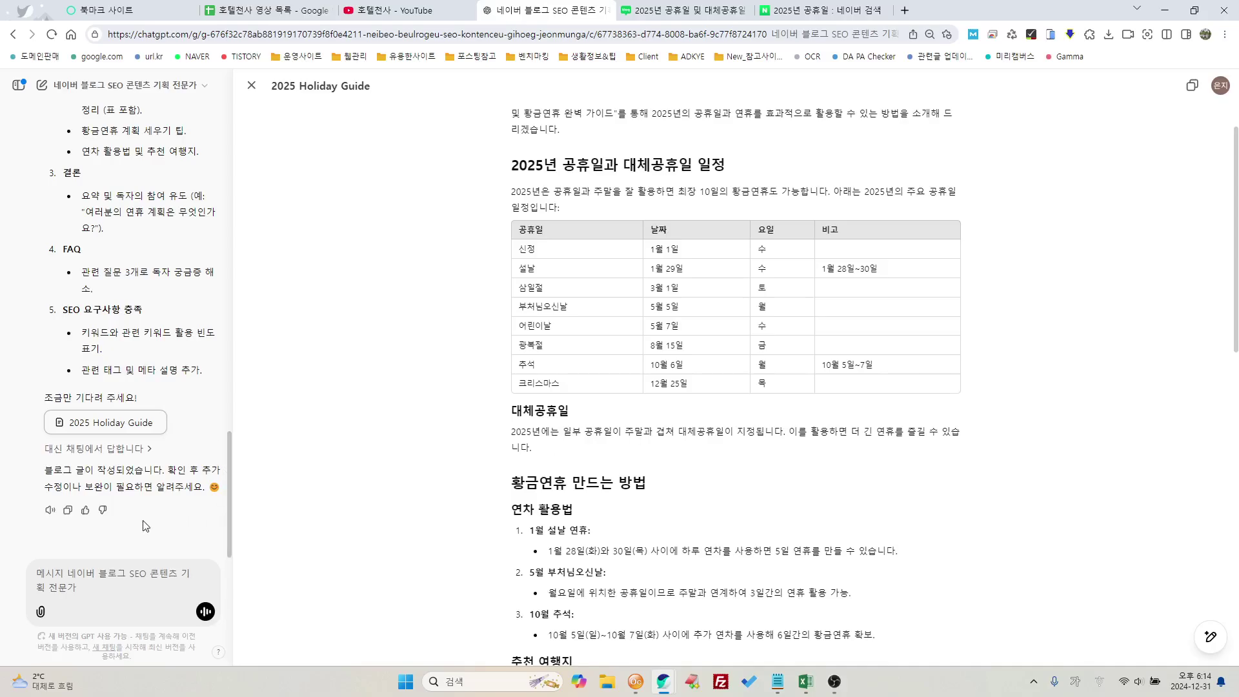
scroll(146, 526, "up", 7)
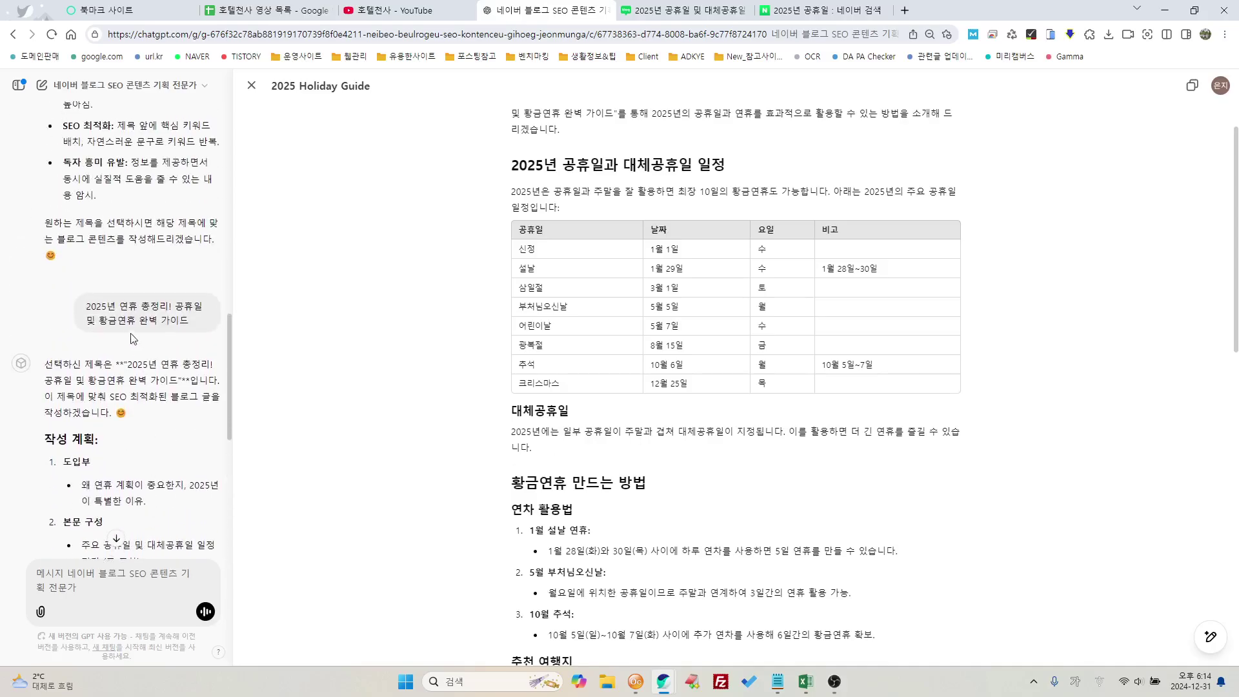
Step: Review the conversation from the "2025년 연휴일정" keyword prompt through the title analysis to the chosen title and writing plan
scroll(86, 312, "up", 7)
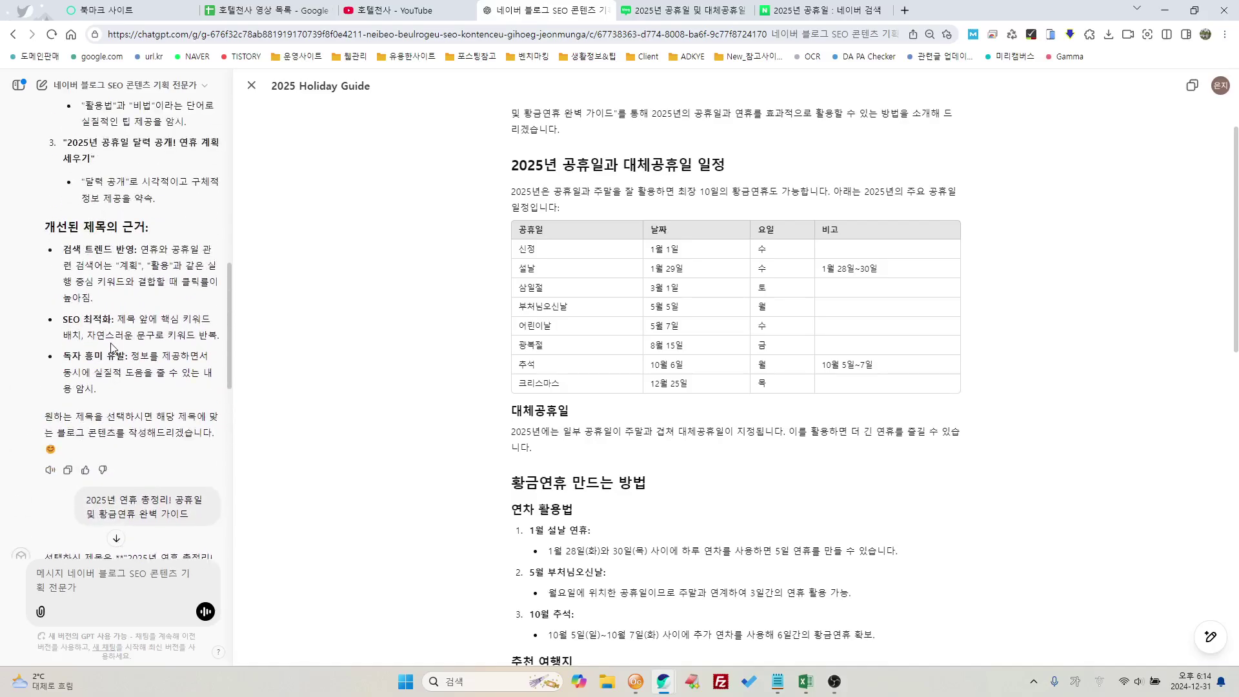
scroll(117, 366, "up", 5)
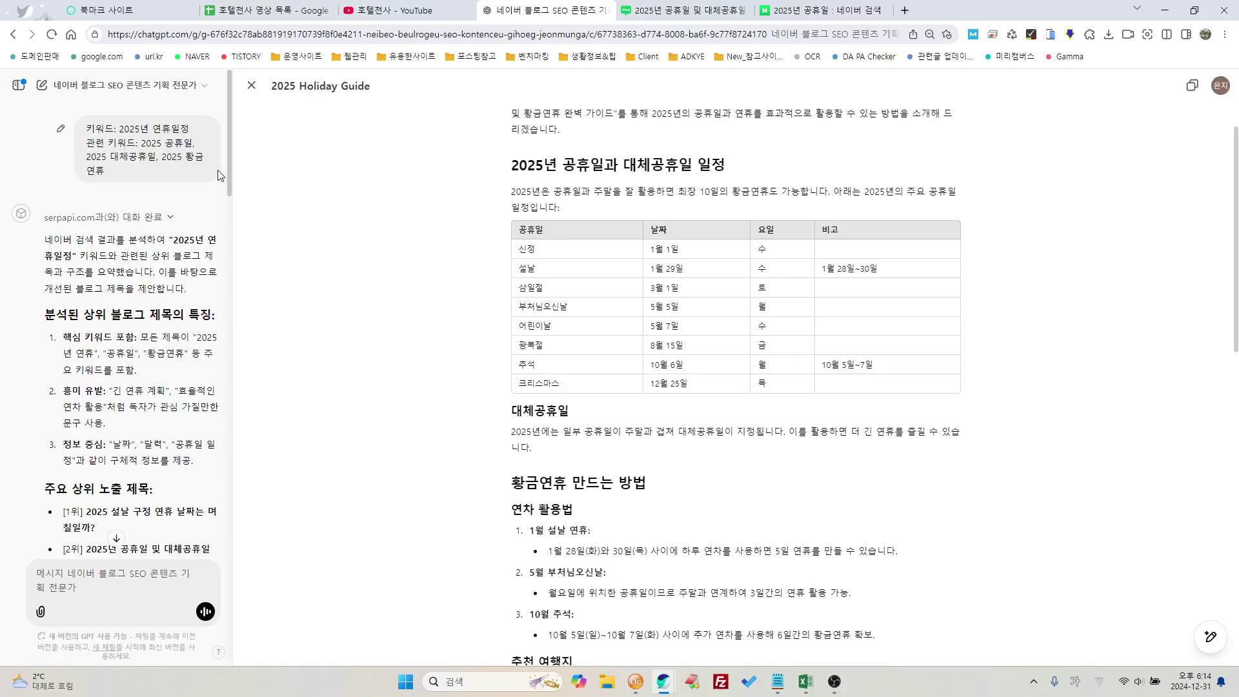
left_click_drag(227, 158, 251, 396)
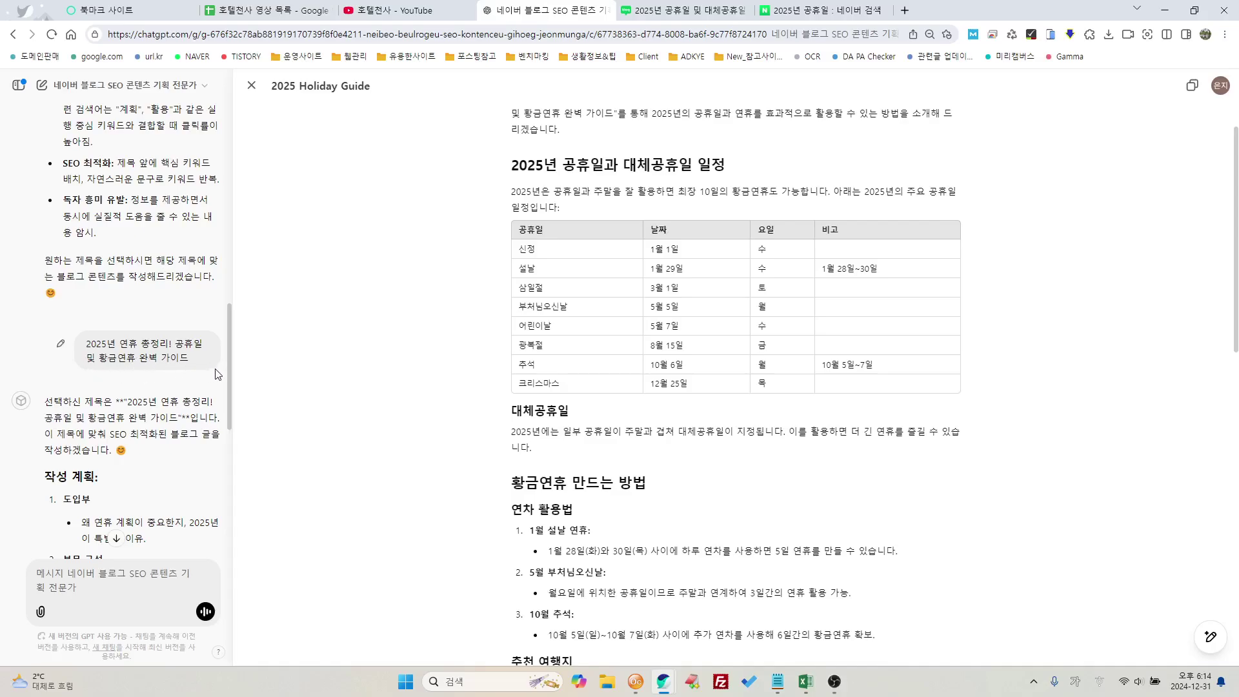
left_click_drag(226, 356, 206, 431)
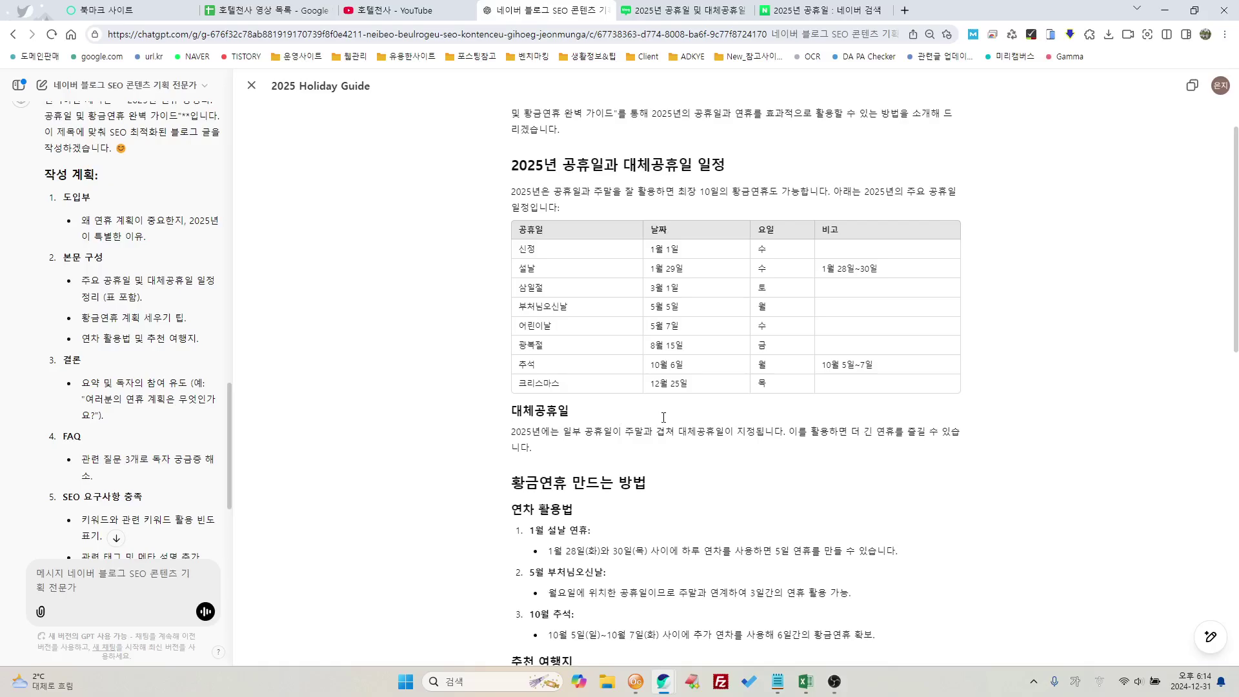
Step: Review the 2025 Holiday Guide draft down to its FAQ, keyword and tag sections, and check the 어린이날 row in the holiday table
scroll(665, 413, "down", 9)
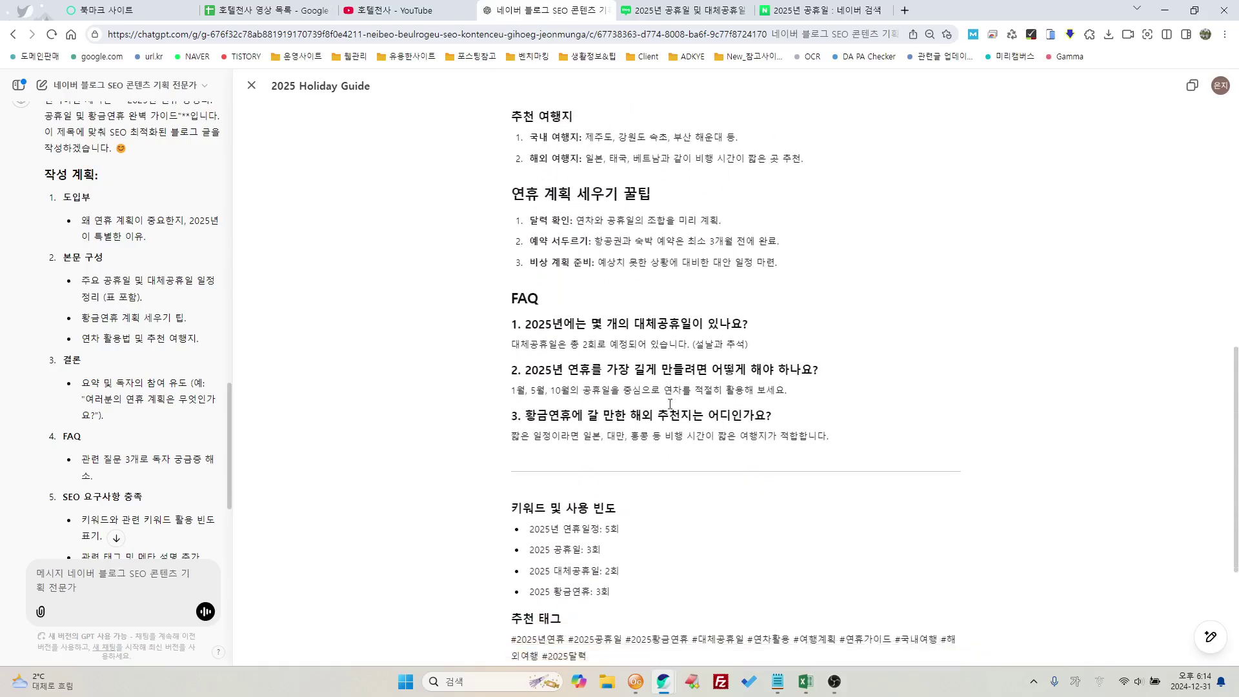
scroll(670, 404, "down", 3)
scroll(670, 404, "up", 4)
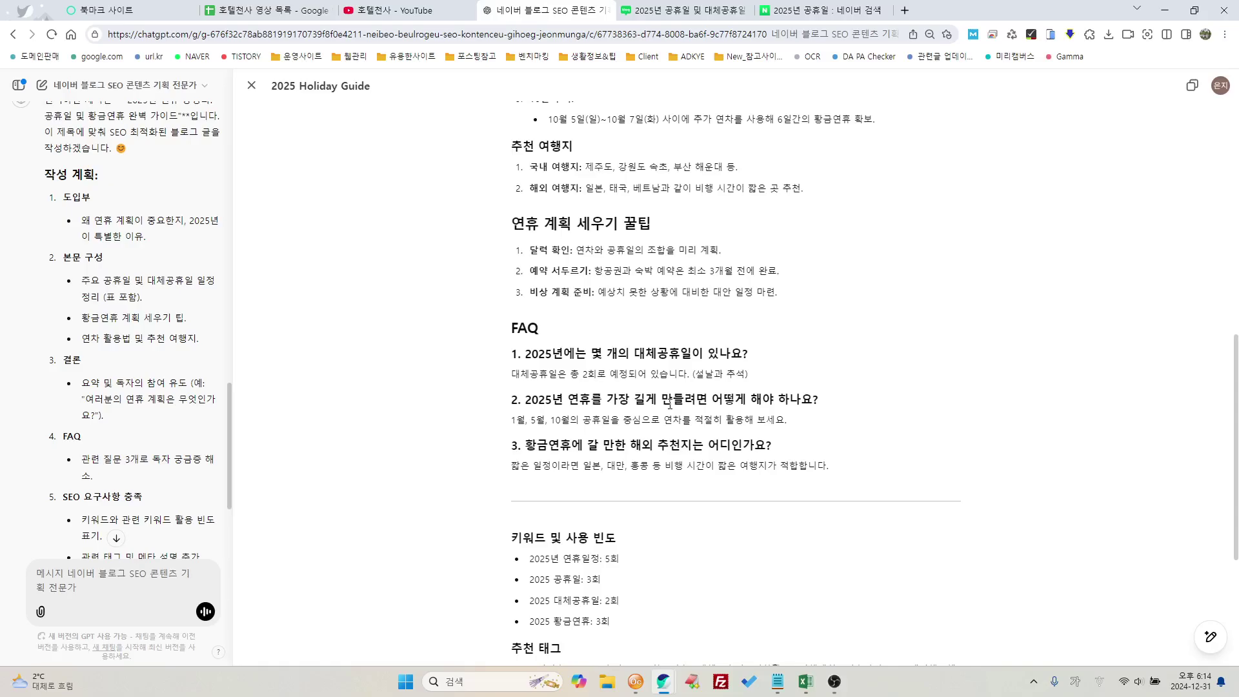
scroll(670, 404, "up", 8)
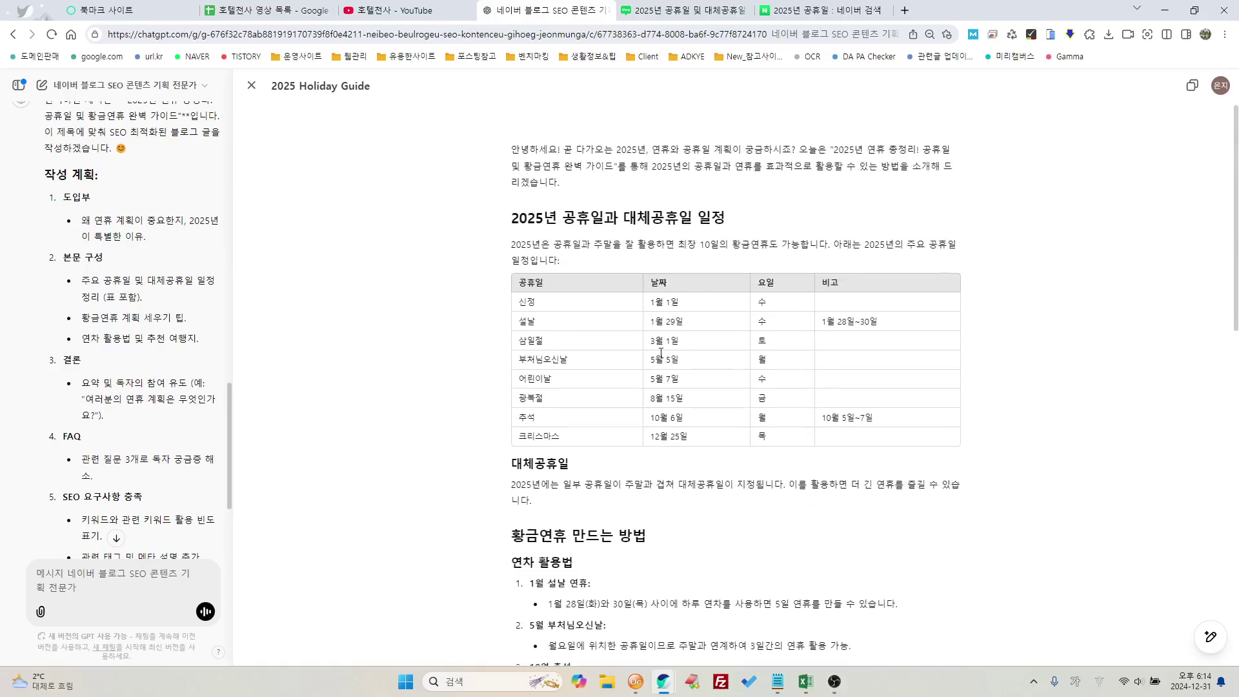
left_click_drag(524, 386, 699, 395)
left_click(701, 393)
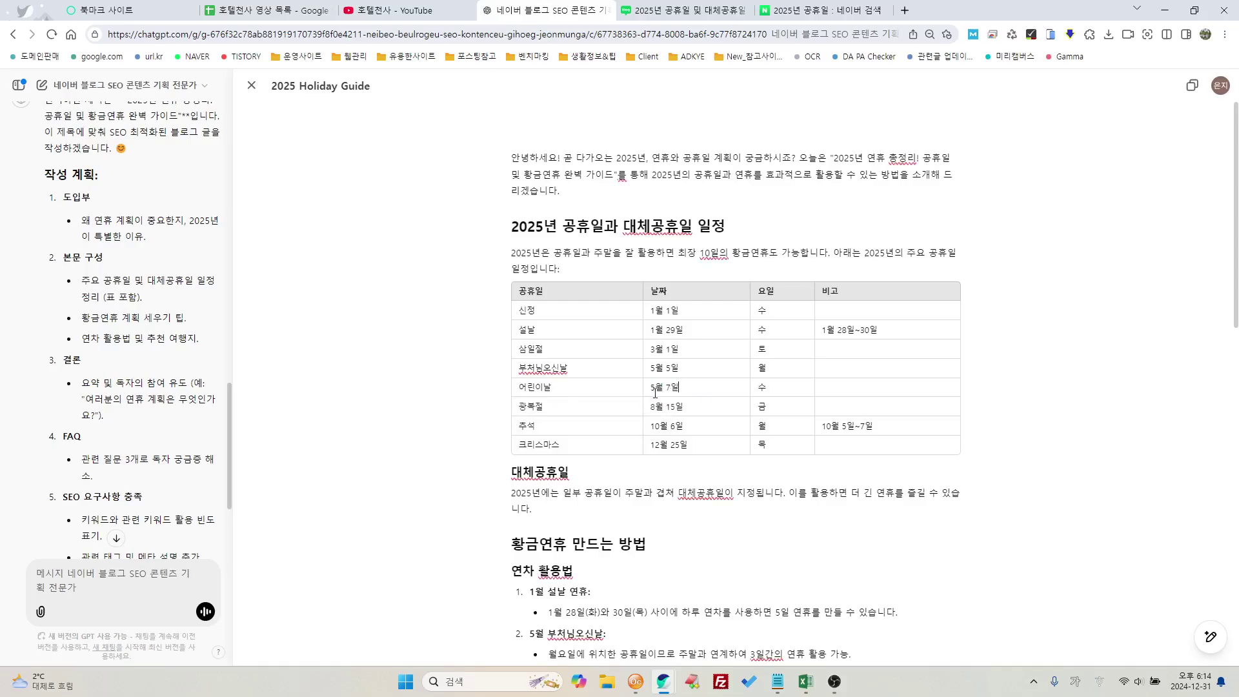
Step: Check the 2025 public holiday table and substitute-holiday section in the published blog post against the draft
left_click(683, 10)
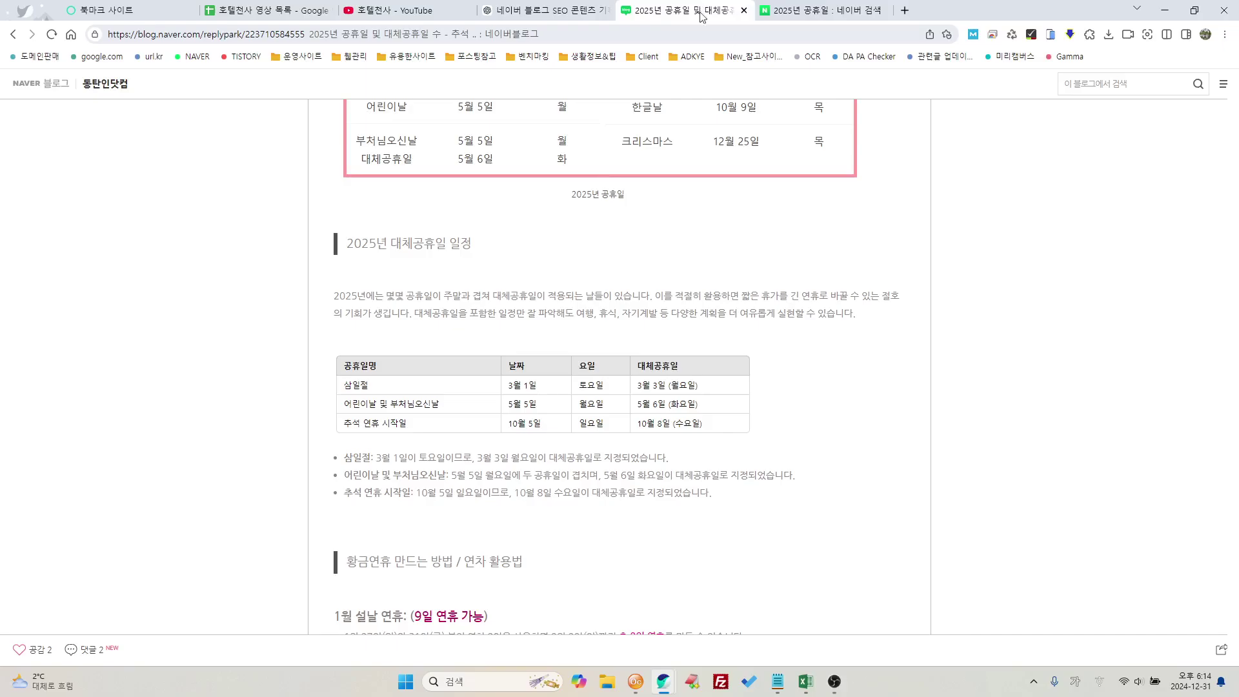
scroll(566, 444, "up", 3)
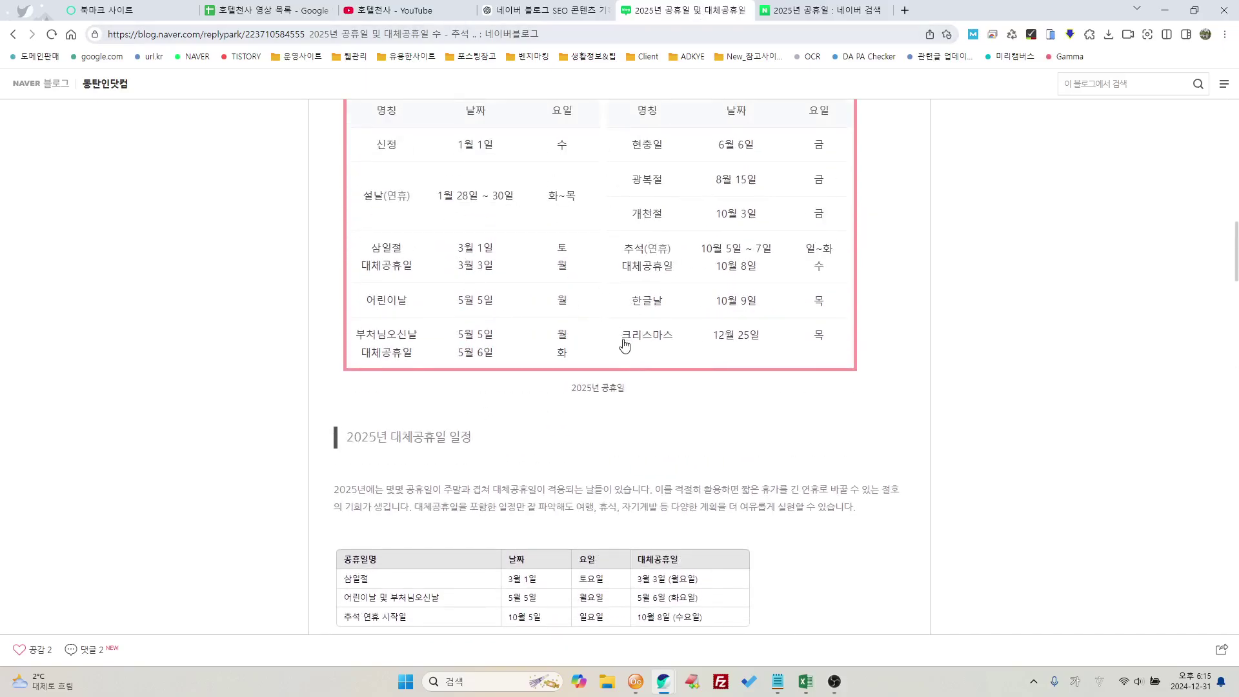
scroll(630, 349, "up", 2)
scroll(630, 351, "down", 4)
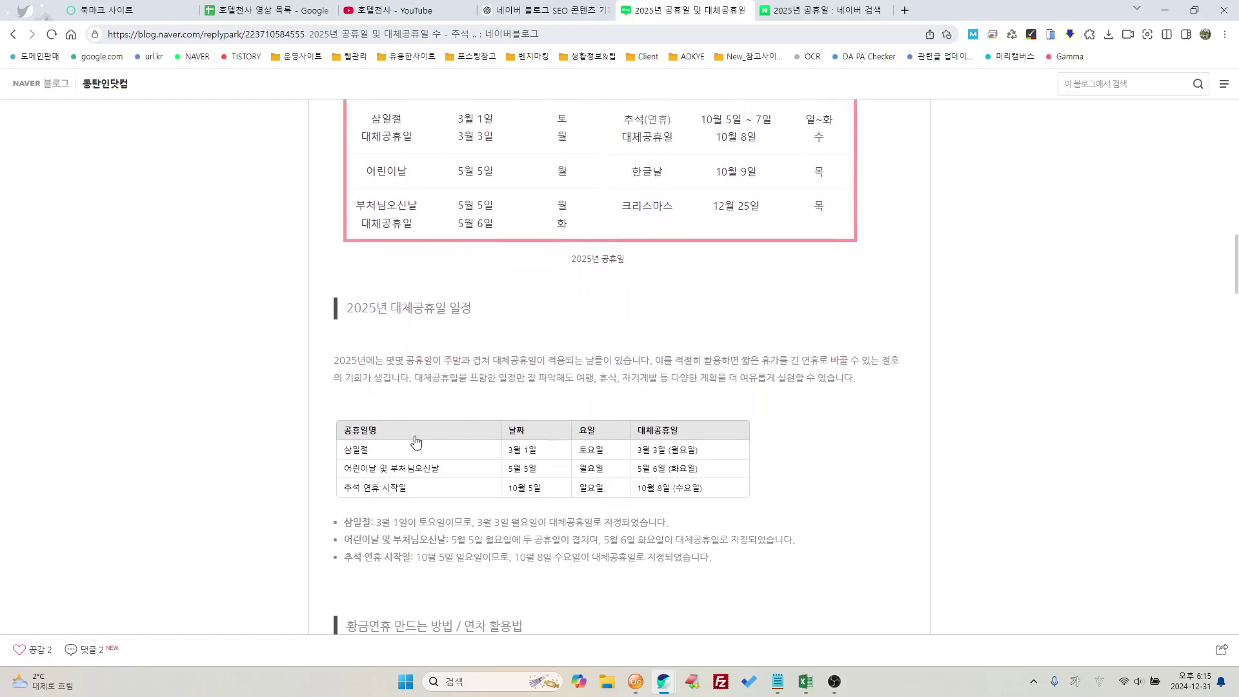
Step: Return to the 2025 Holiday Guide draft and select its 대체공휴일 heading and paragraph
left_click(568, 10)
scroll(753, 516, "down", 8)
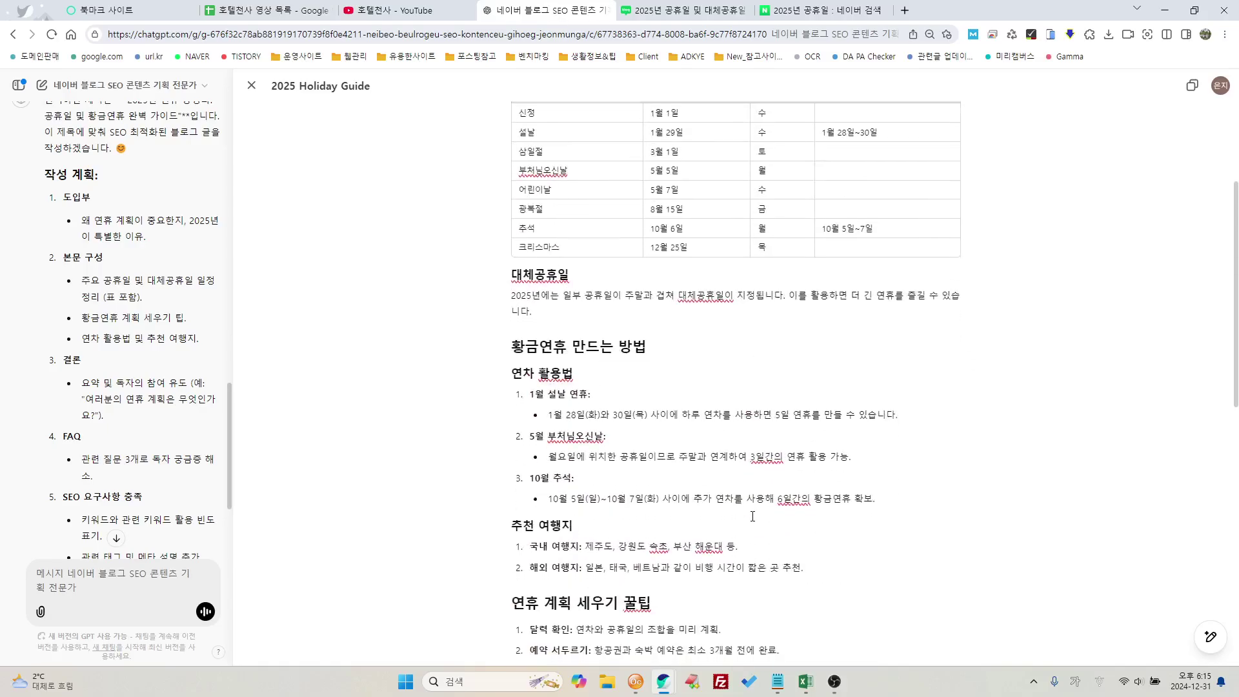
scroll(753, 519, "up", 5)
scroll(753, 520, "up", 4)
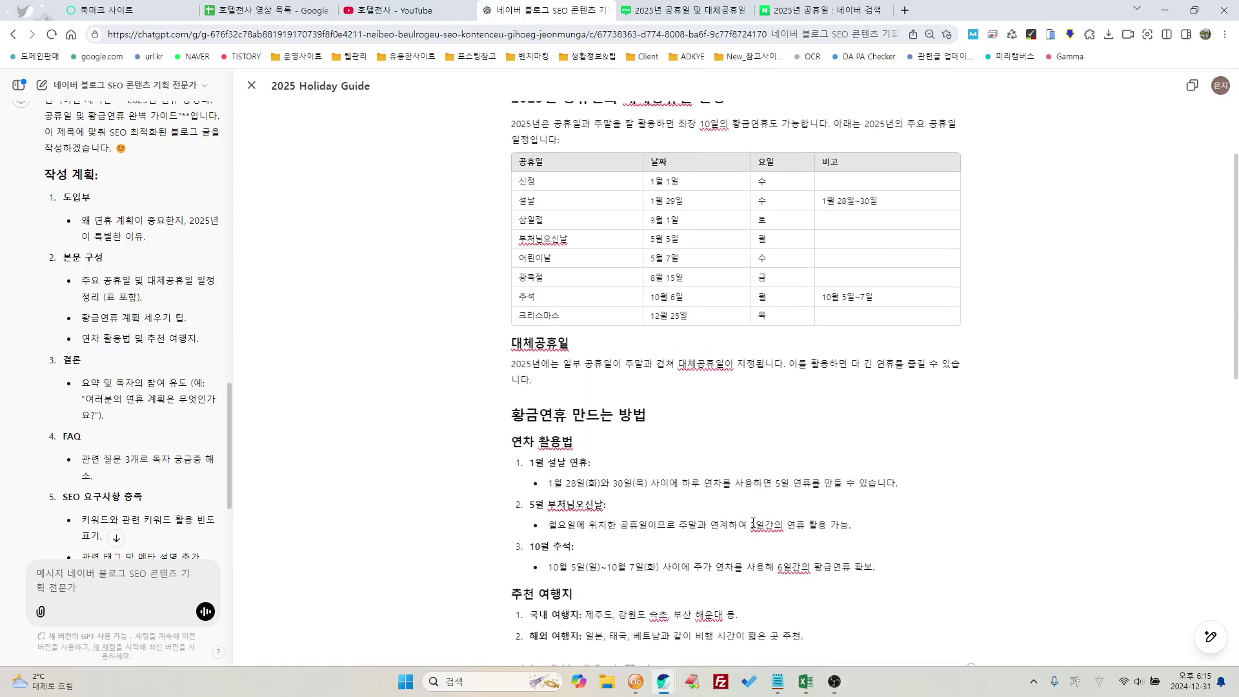
scroll(752, 521, "down", 3)
left_click_drag(515, 342, 532, 380)
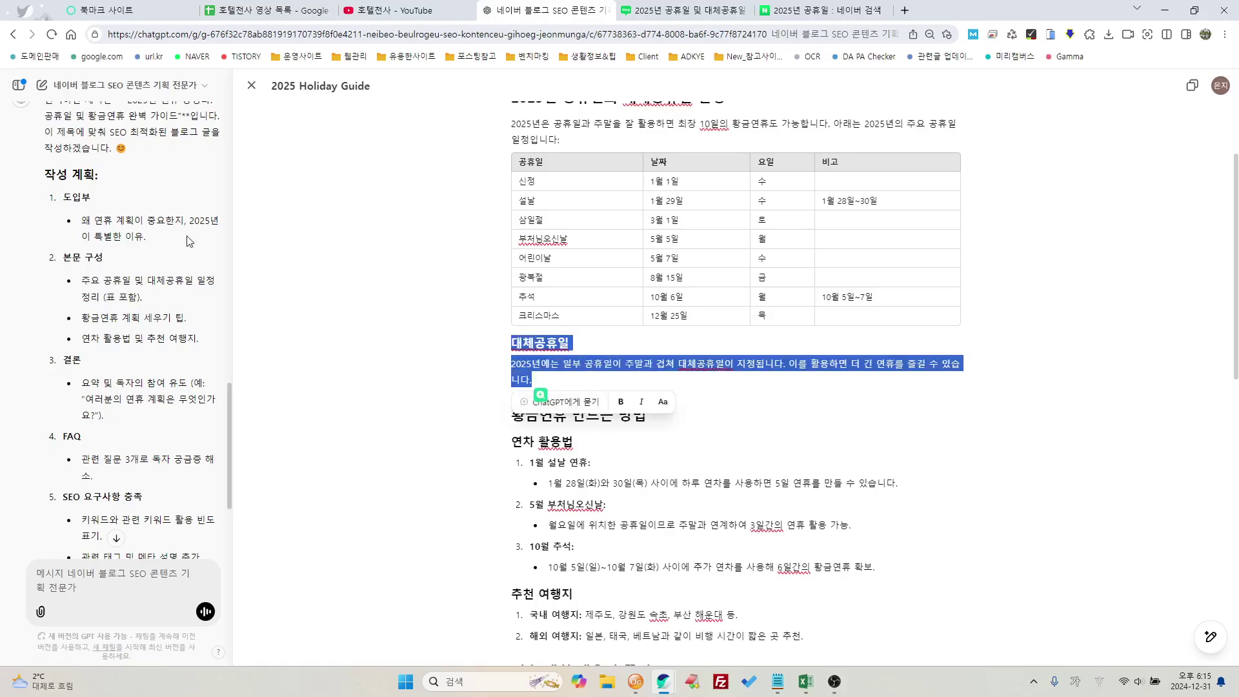
Step: Close the draft, open the conversation "2025 대체공휴일 정리" and compare its table with the published post's substitute-holiday section
left_click(251, 85)
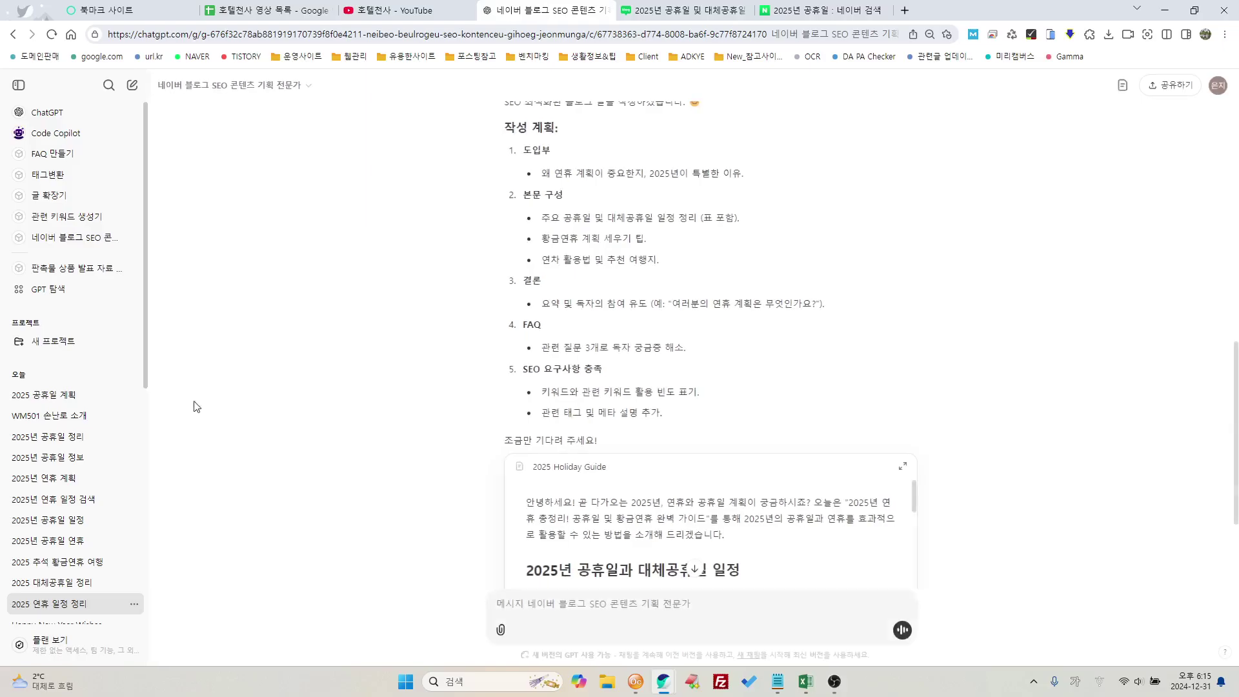
left_click(63, 587)
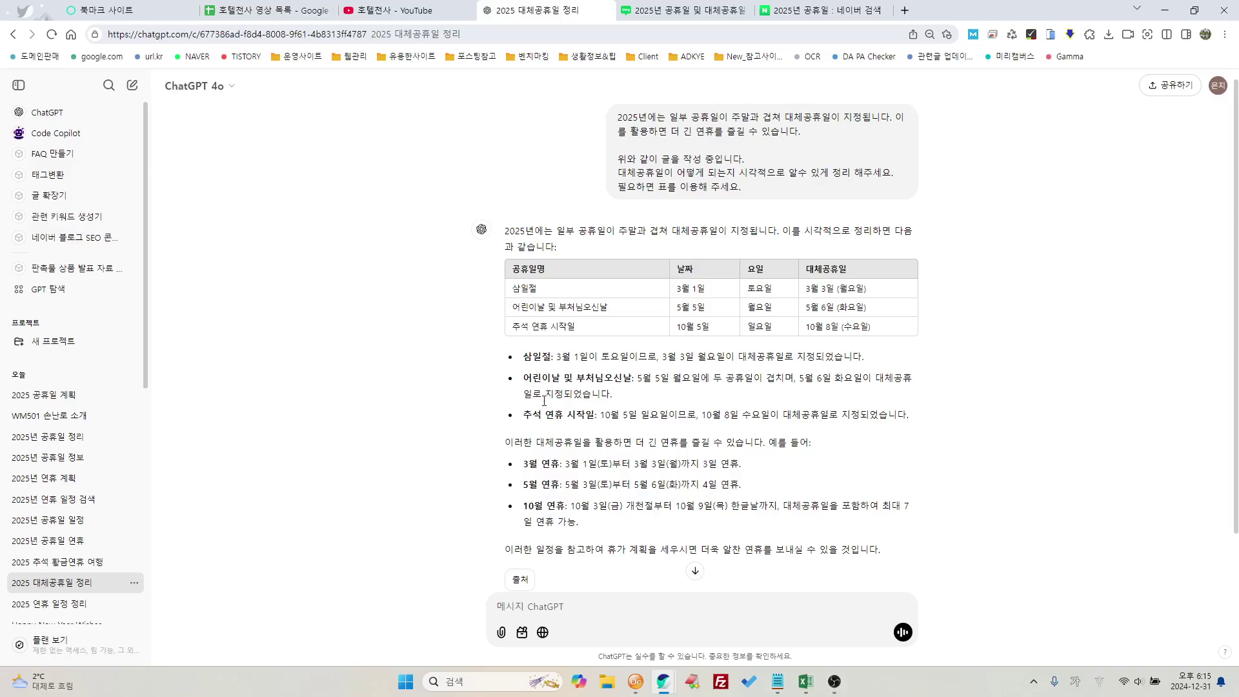
scroll(544, 401, "down", 1)
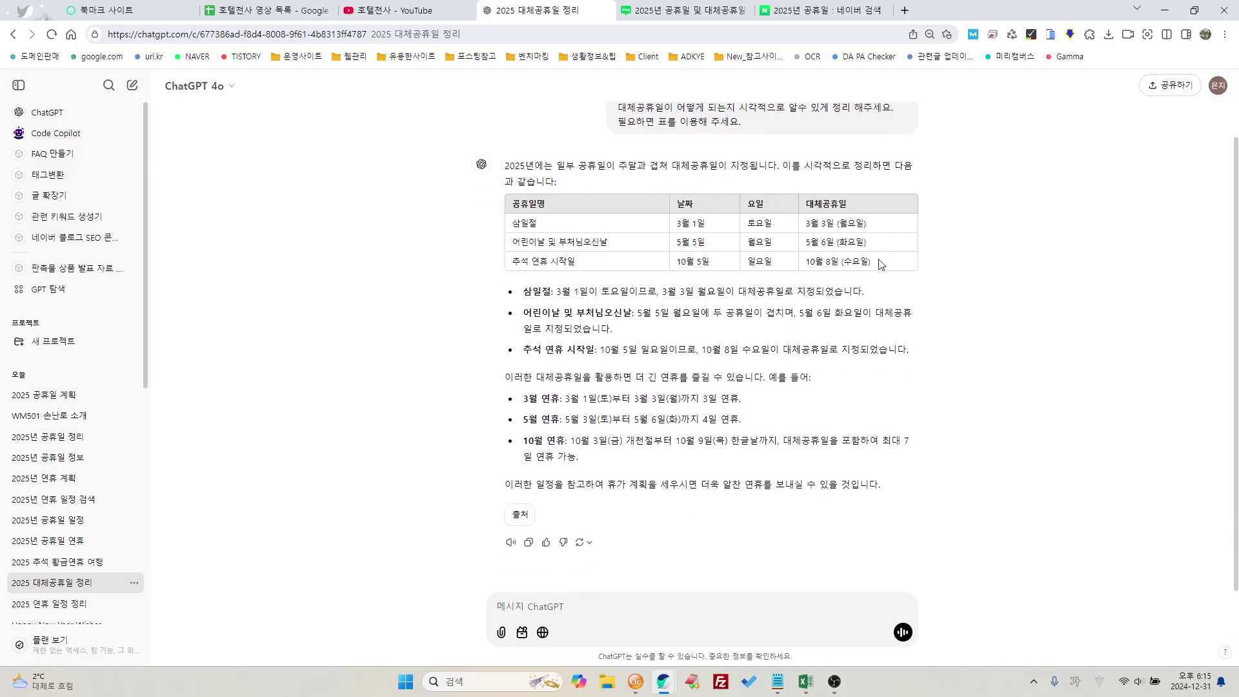
key("ctrl+Tab")
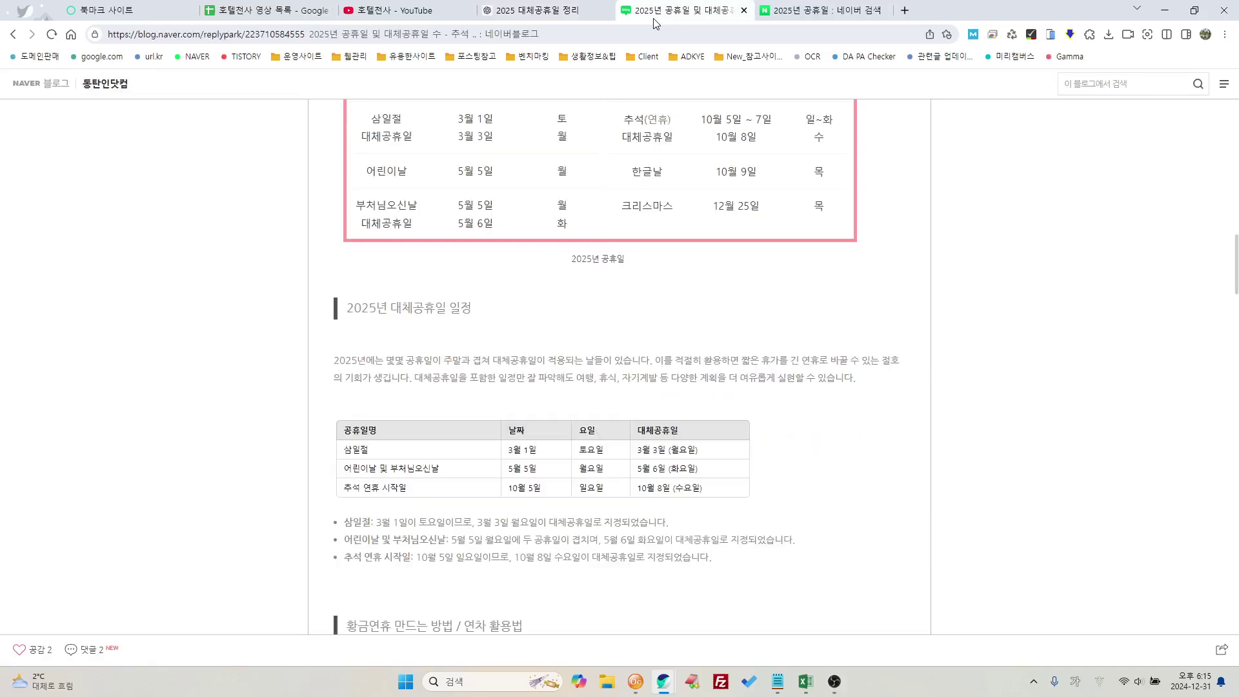
scroll(484, 498, "down", 6)
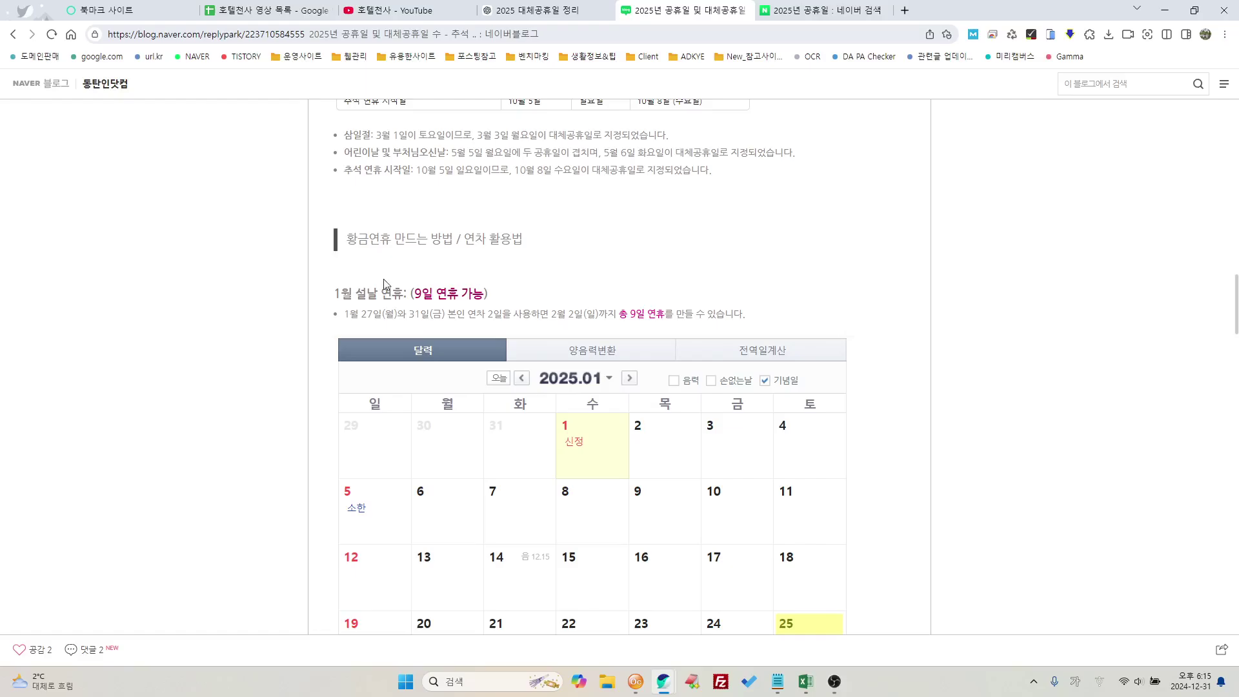
key("ctrl+shift+Tab")
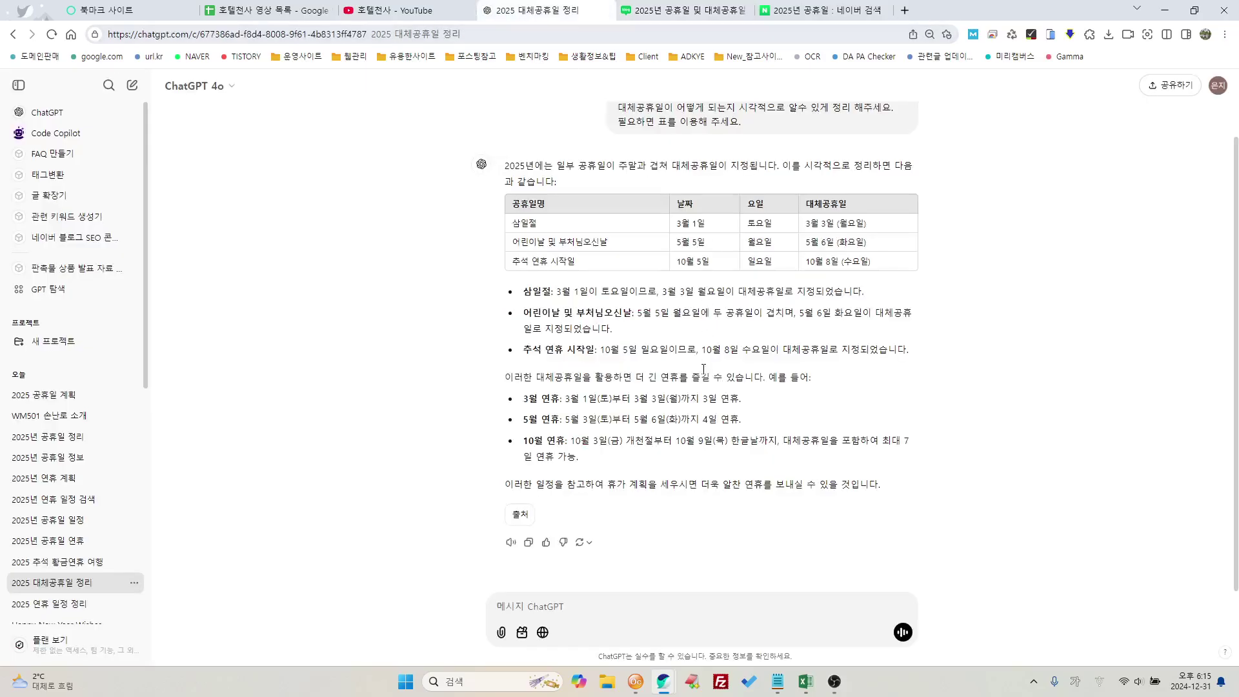
Step: Reopen the 2025 Holiday Guide draft from "2025 연휴 일정 정리" and inspect its golden-holiday, travel and "연휴 계획 세우기 꿀팁" sections
left_click(52, 604)
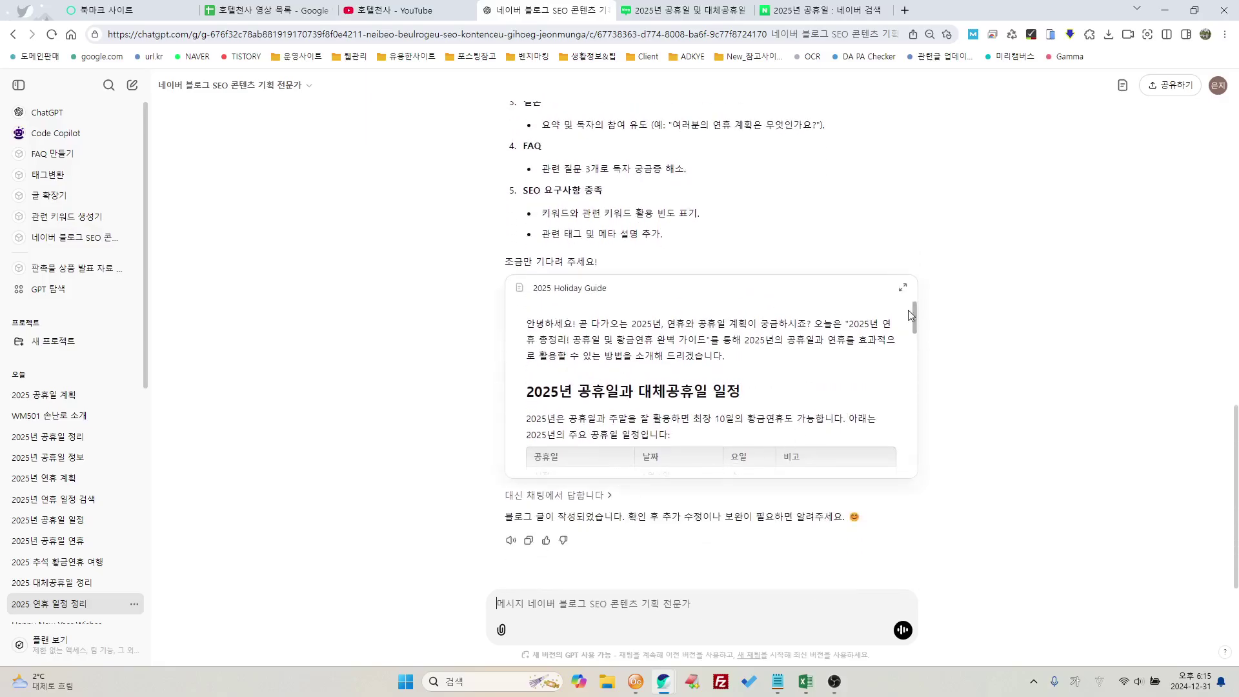
left_click(902, 287)
scroll(617, 390, "down", 4)
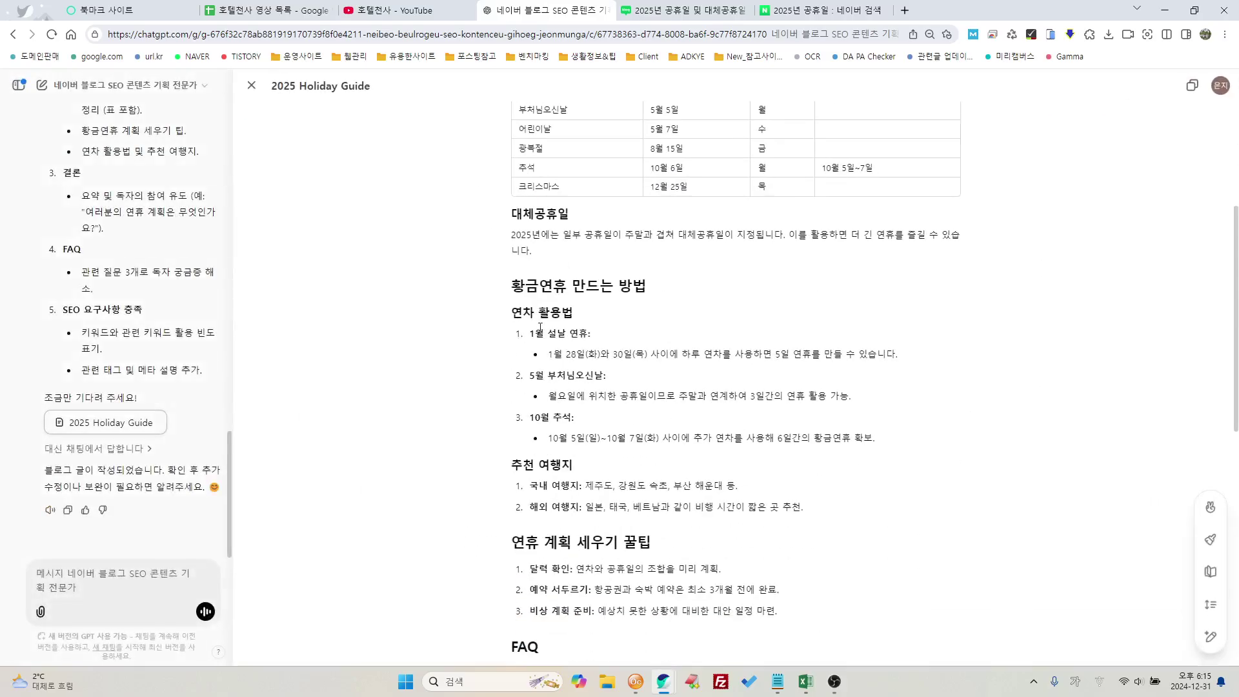
scroll(616, 391, "down", 2)
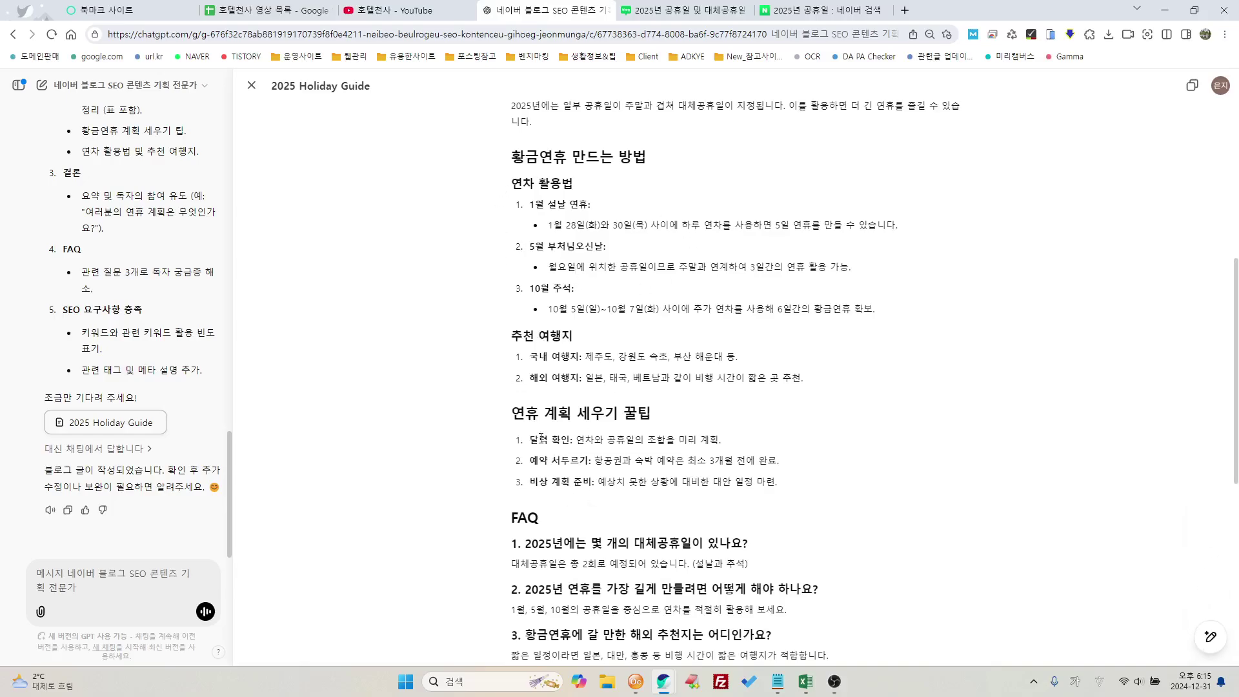
left_click_drag(513, 413, 664, 419)
left_click(531, 461)
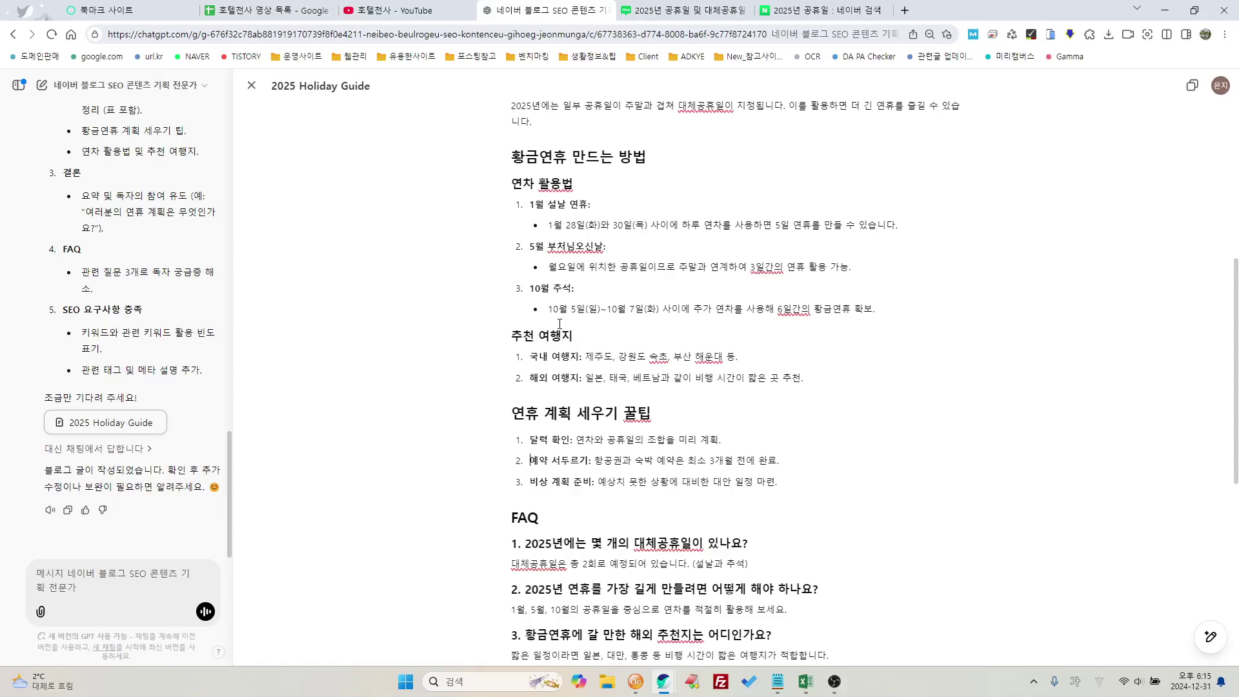
Step: Examine the published post's golden-holiday calendars, the "숫자로 보는 2025년" section, the conclusion and the tags
left_click(684, 10)
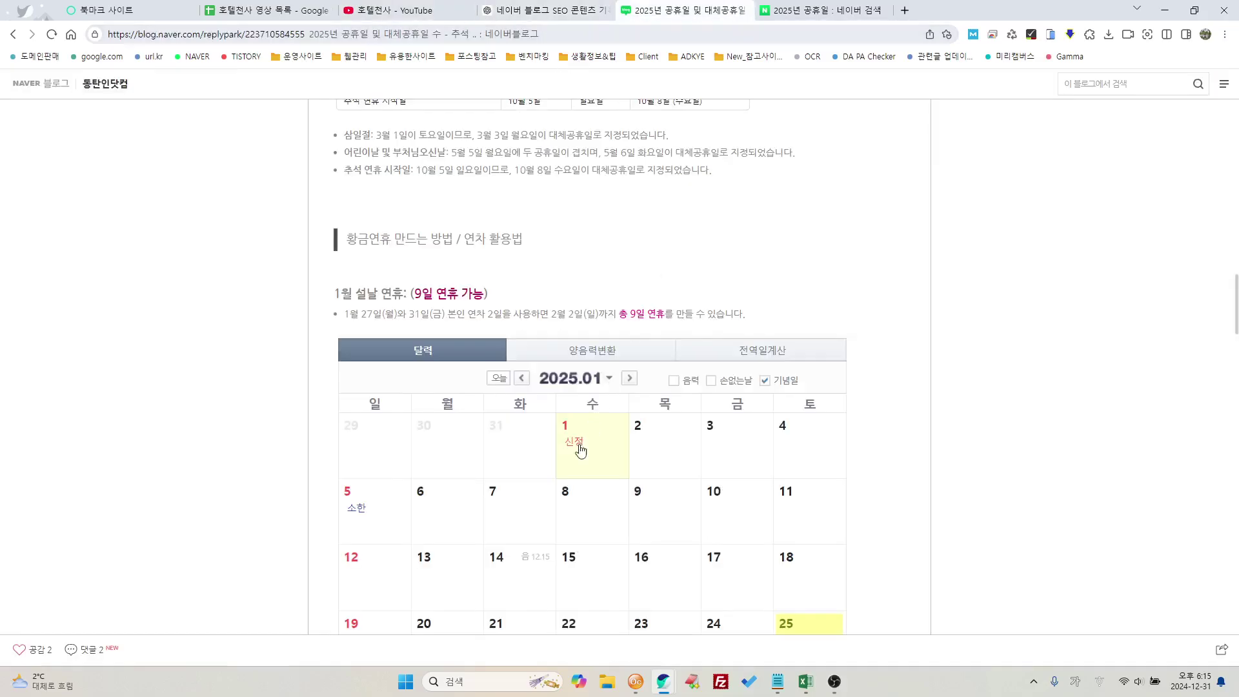
scroll(580, 449, "down", 12)
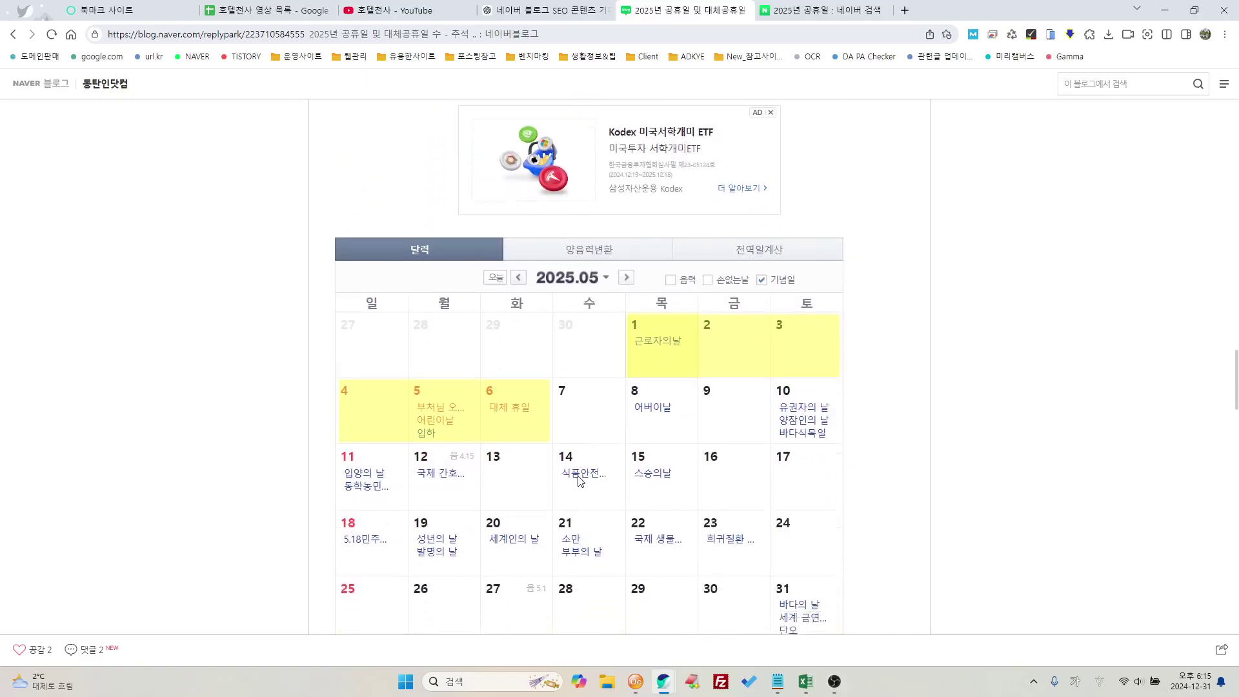
scroll(581, 481, "down", 15)
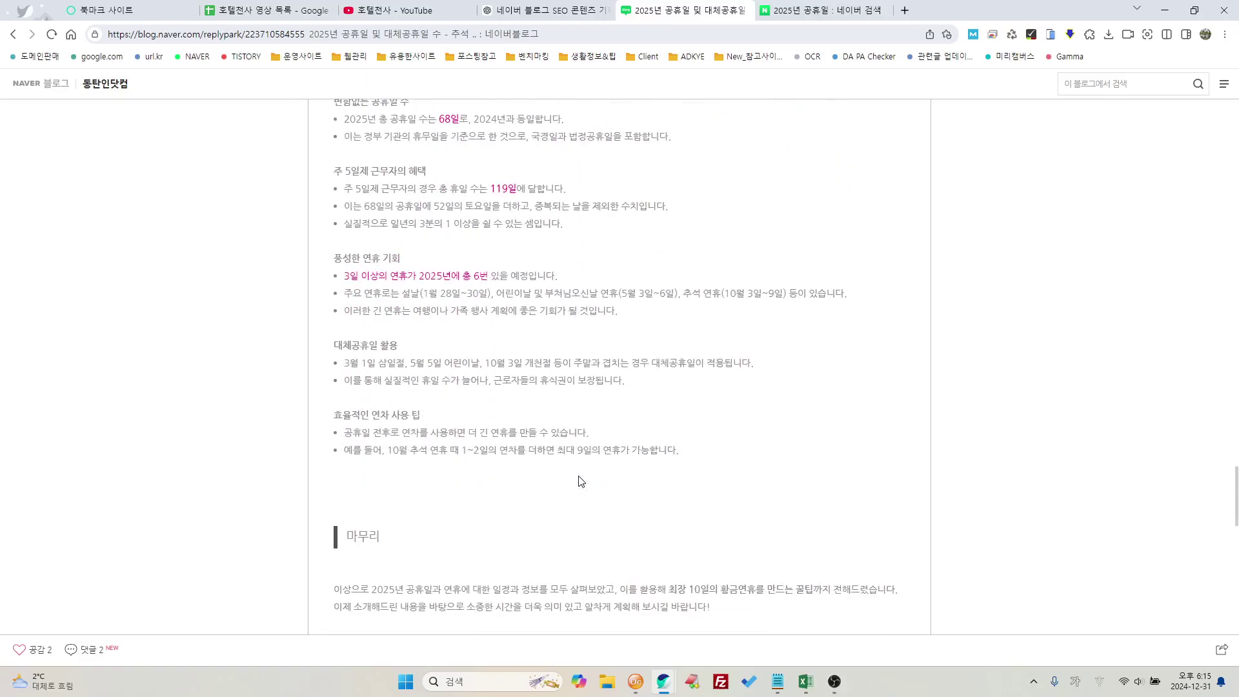
scroll(581, 481, "down", 6)
scroll(583, 484, "up", 2)
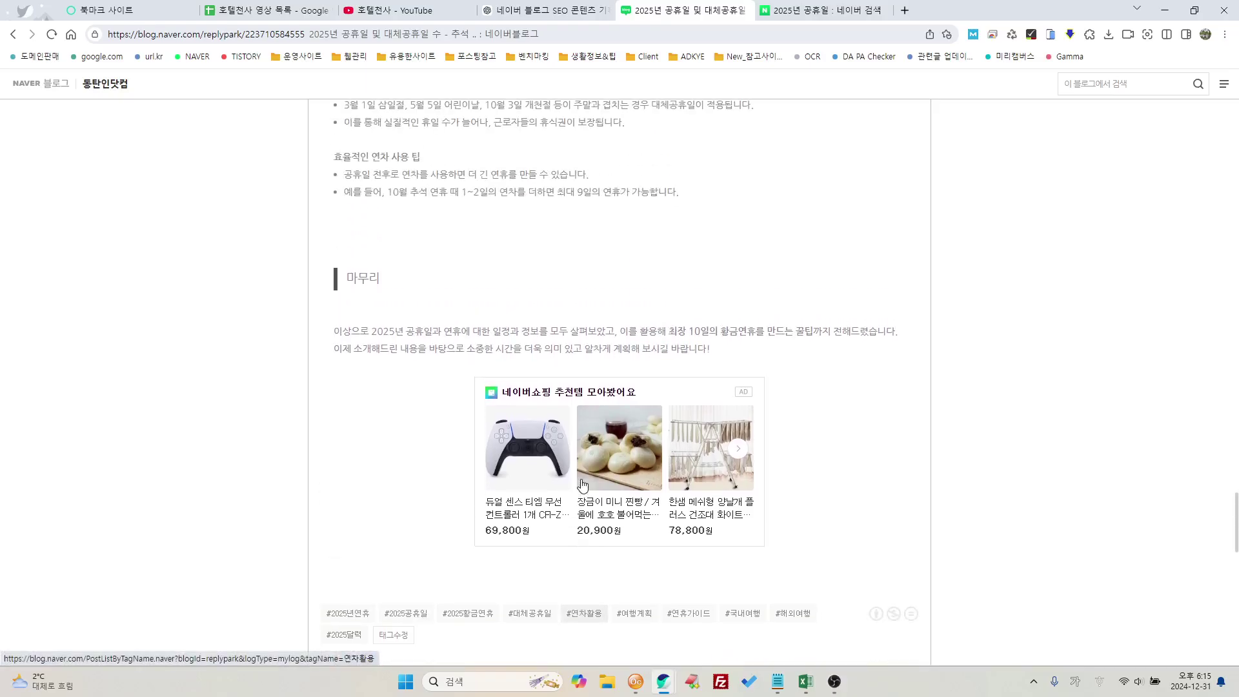
scroll(584, 485, "up", 8)
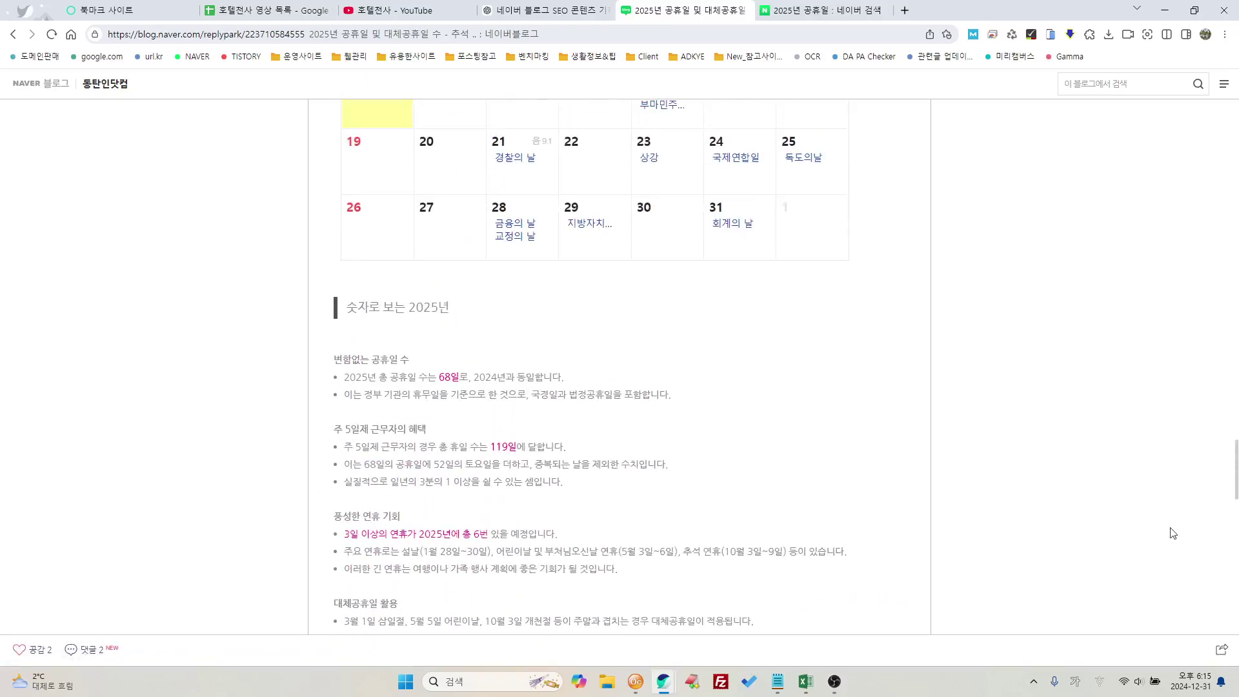
Step: Compare the published post's title with the title chosen in ChatGPT, and select the keyword "2025년 공휴일" in the published title
scroll(954, 341, "up", 15)
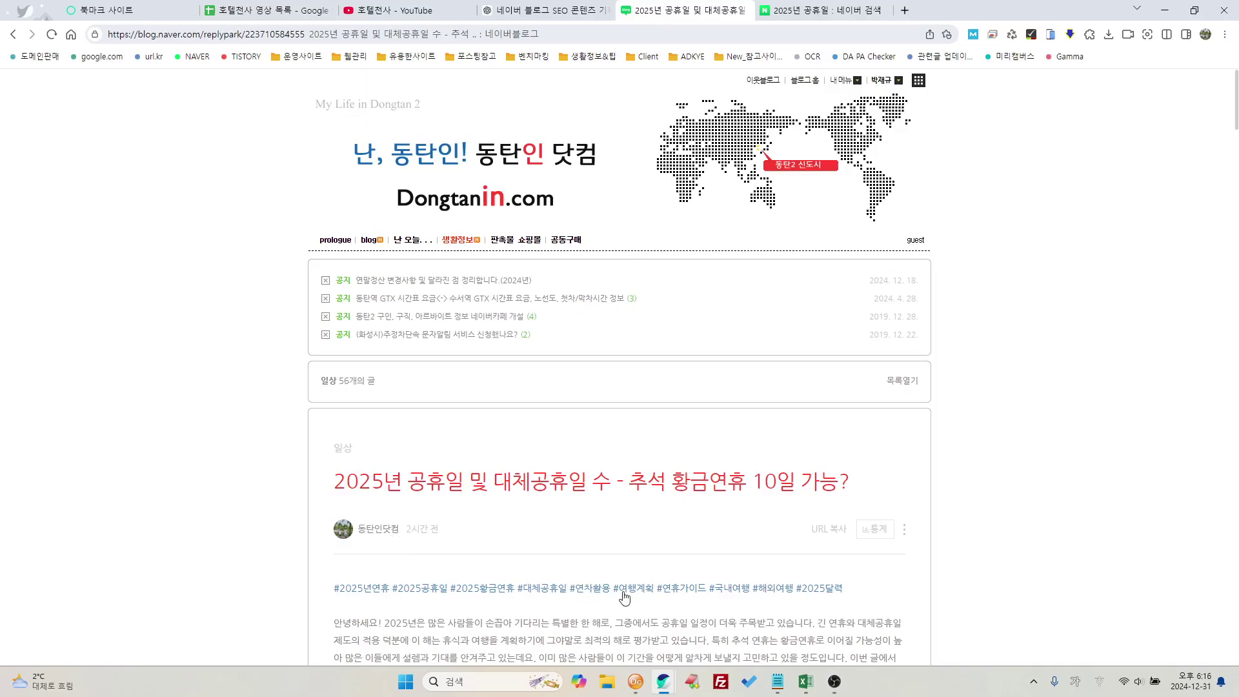
left_click_drag(335, 481, 820, 482)
left_click(555, 11)
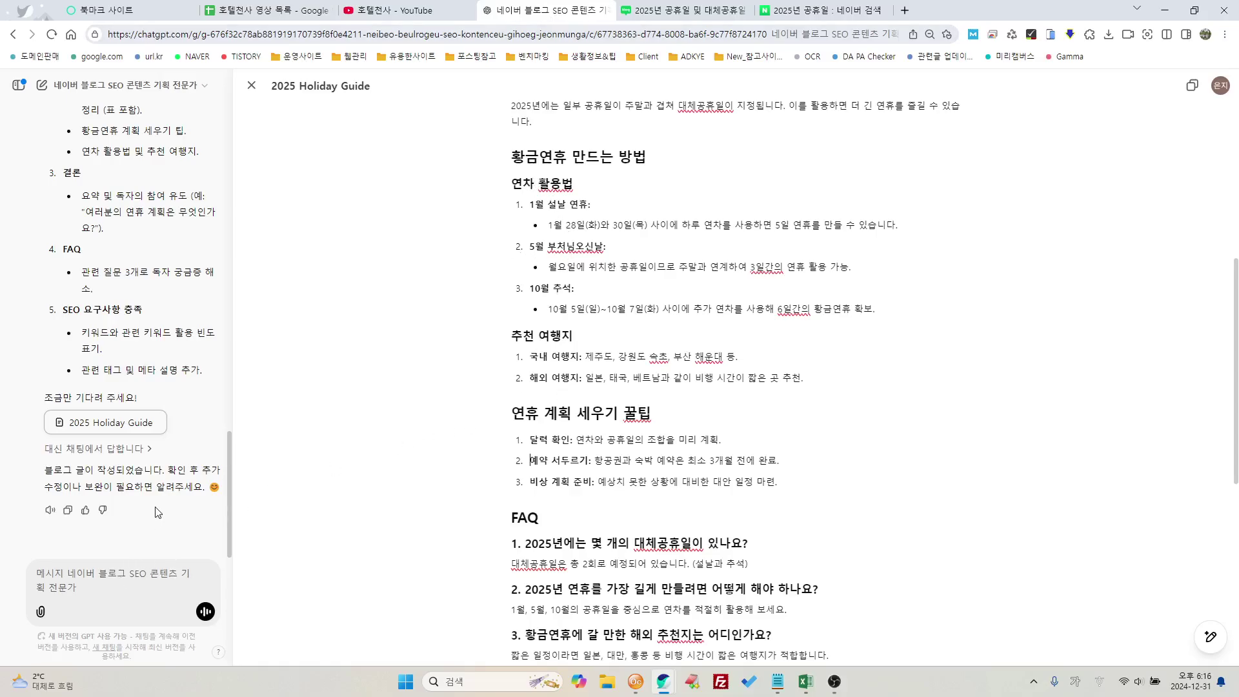
left_click_drag(230, 467, 243, 369)
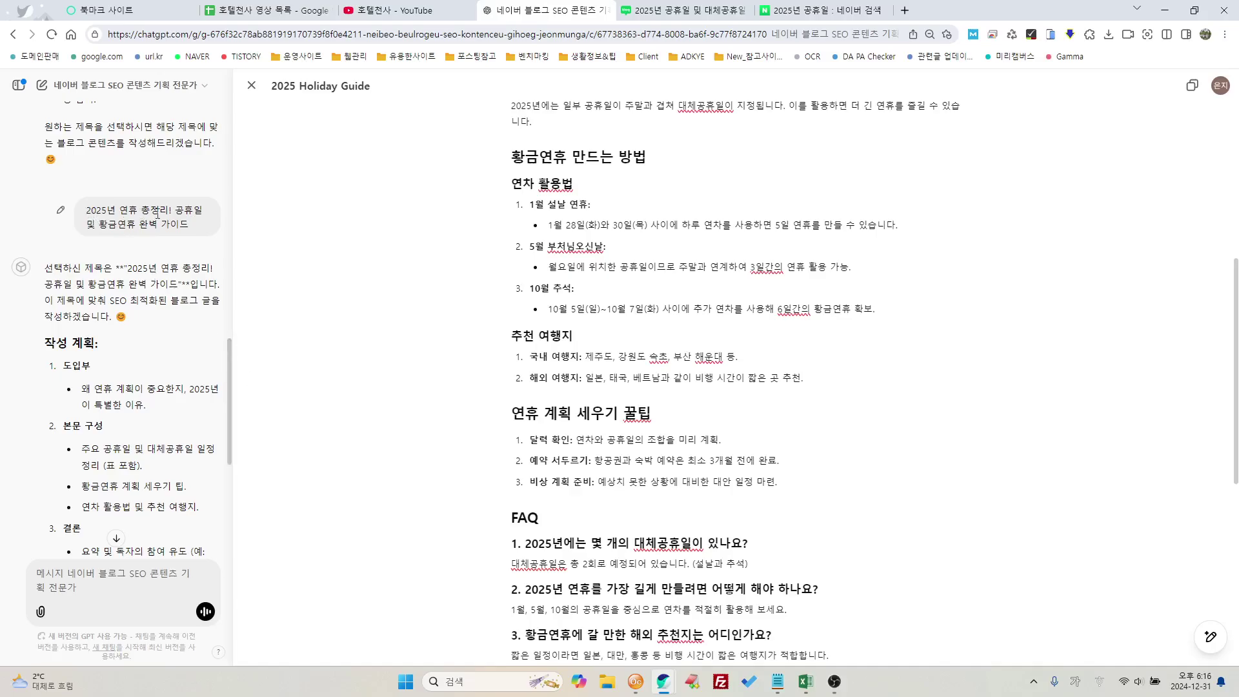
left_click(684, 11)
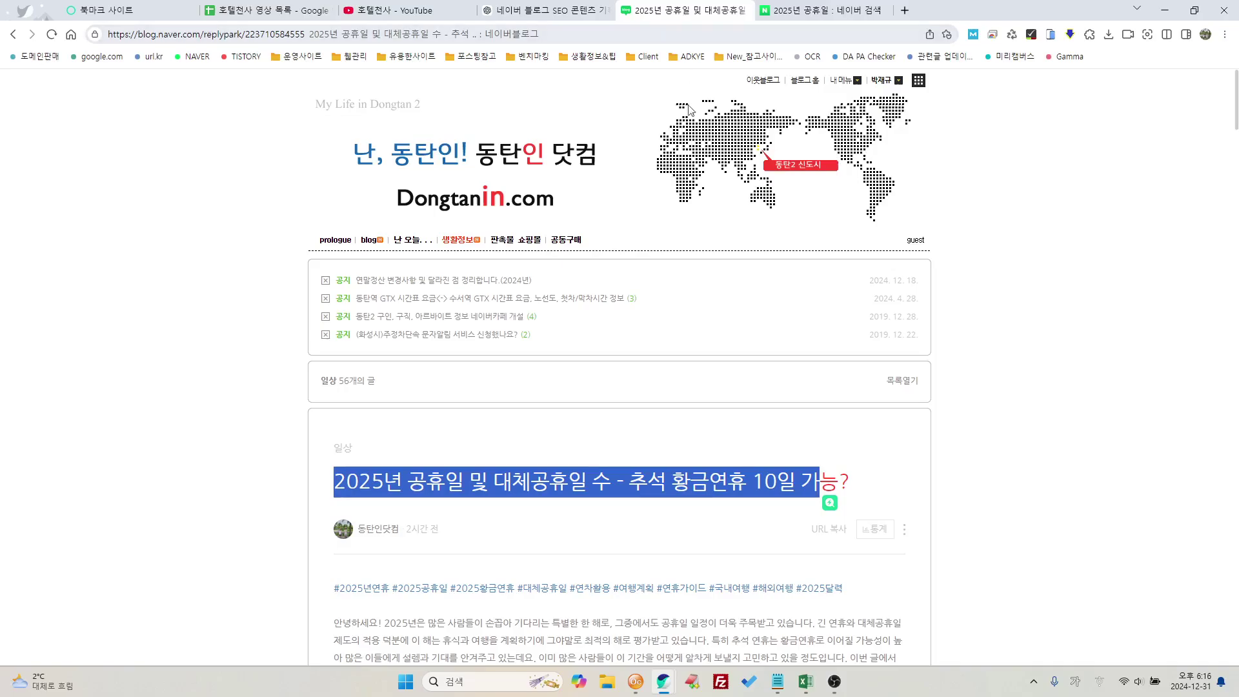
left_click(387, 533)
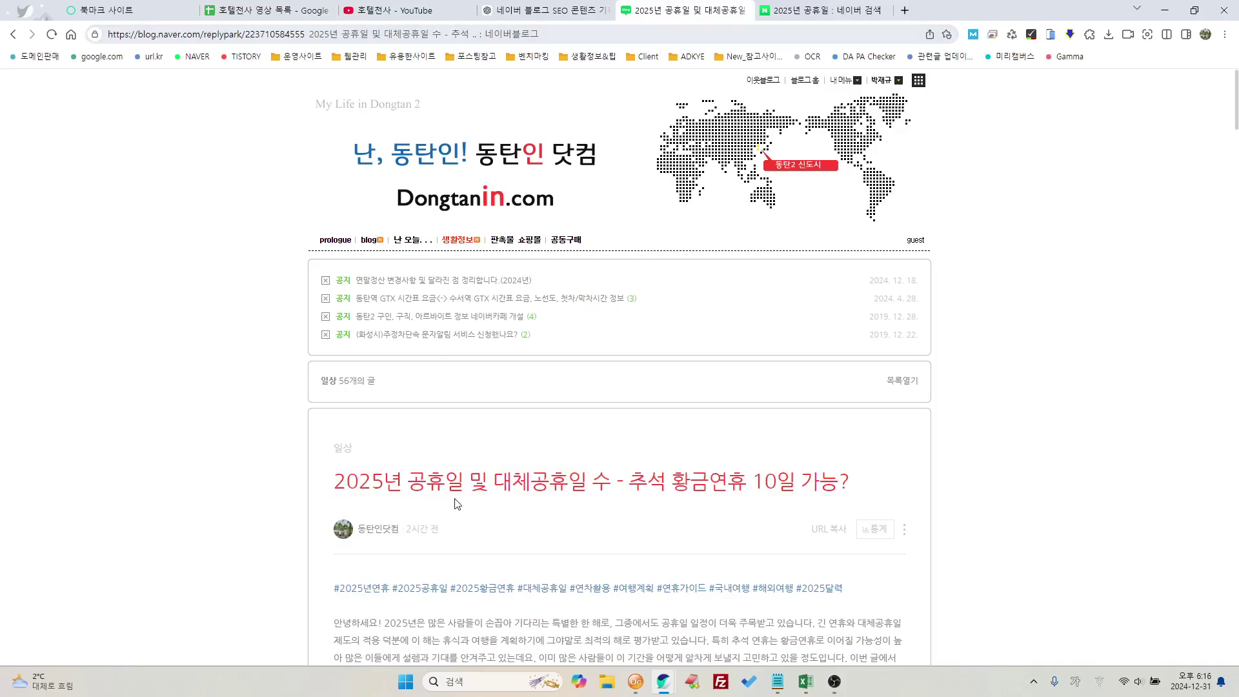
left_click_drag(336, 483, 464, 483)
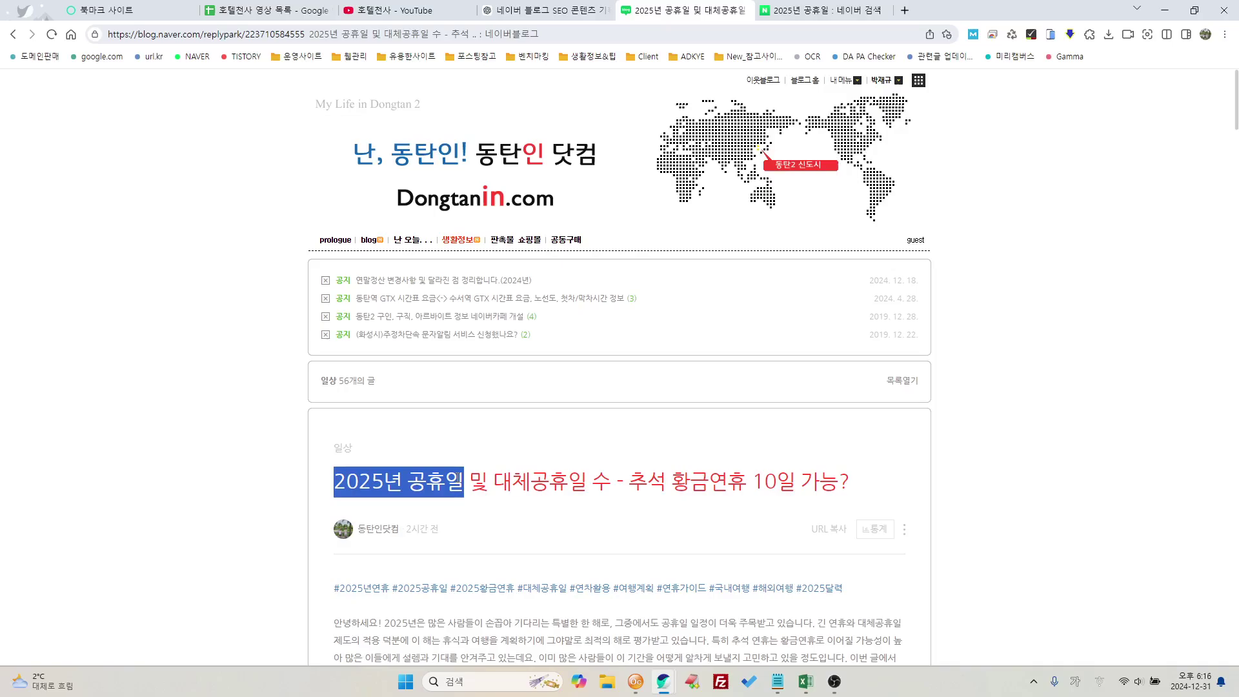
Step: Clear the title selection, switch to the Naver results page and rerun the search for "2025년 공휴일"
left_click(537, 534)
scroll(555, 552, "down", 2)
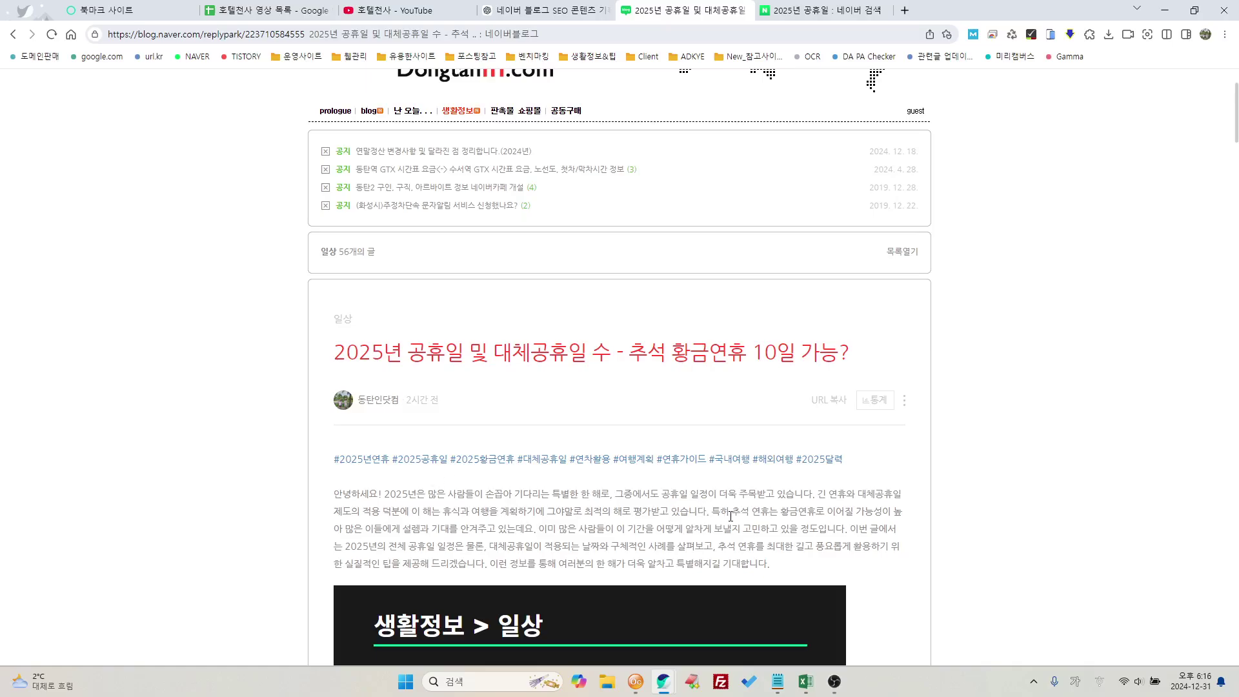
left_click(820, 10)
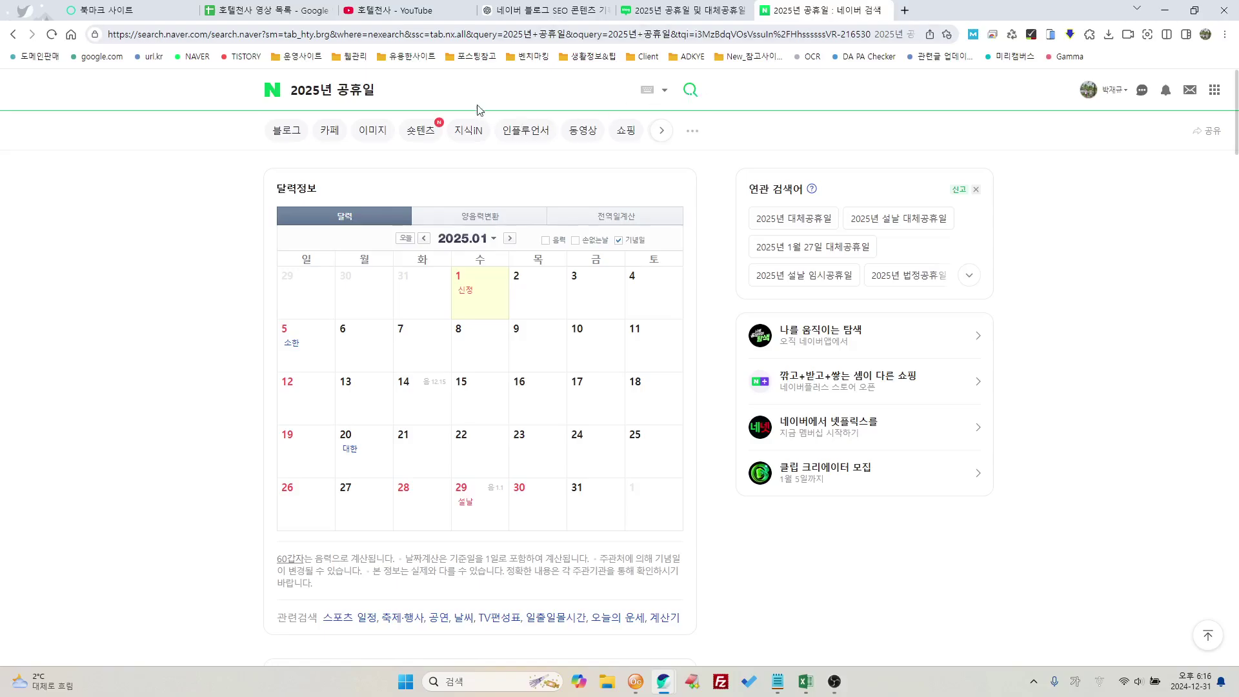
left_click(525, 105)
key("Return")
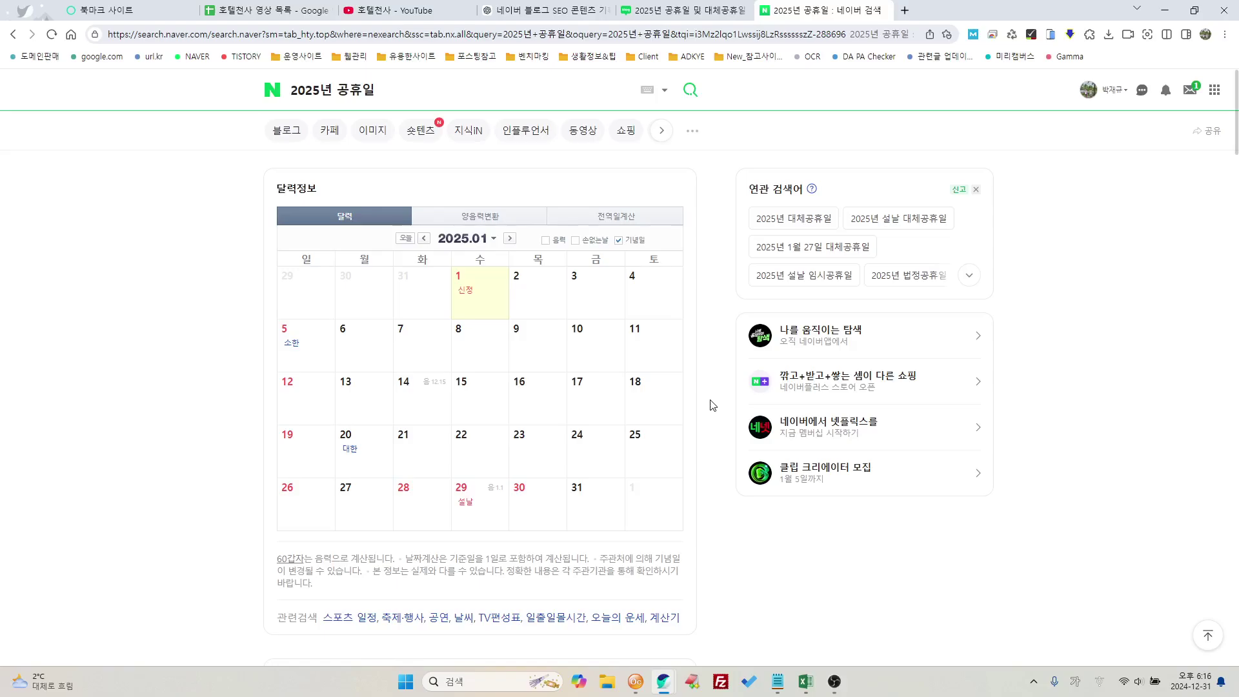
Step: Examine the 2025 public holiday table and the first entries of the "인기글" section on the results page
scroll(713, 405, "down", 7)
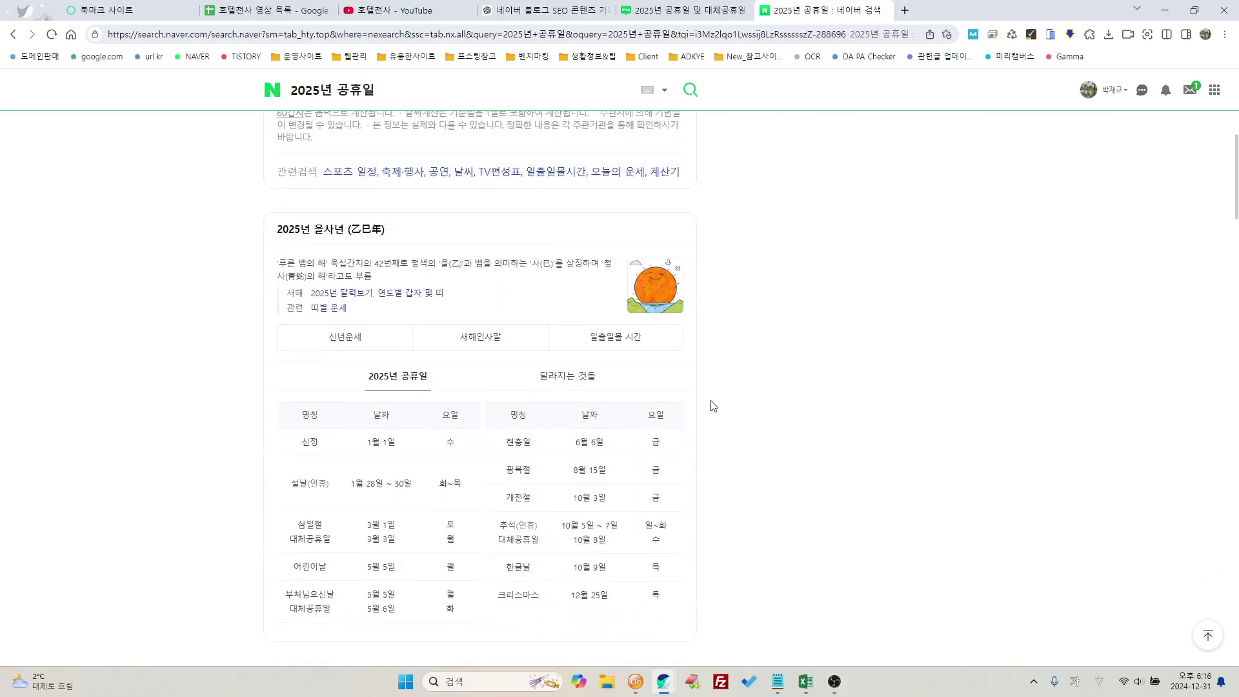
scroll(713, 406, "down", 7)
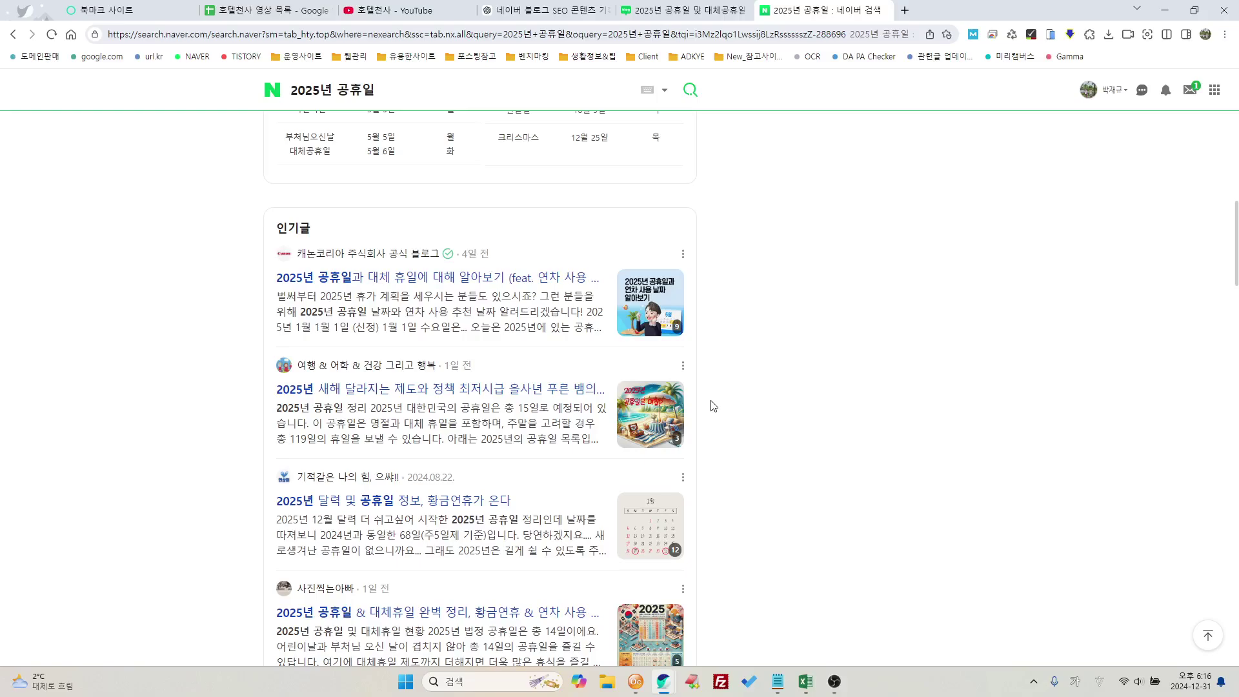
scroll(714, 405, "down", 3)
scroll(713, 405, "up", 3)
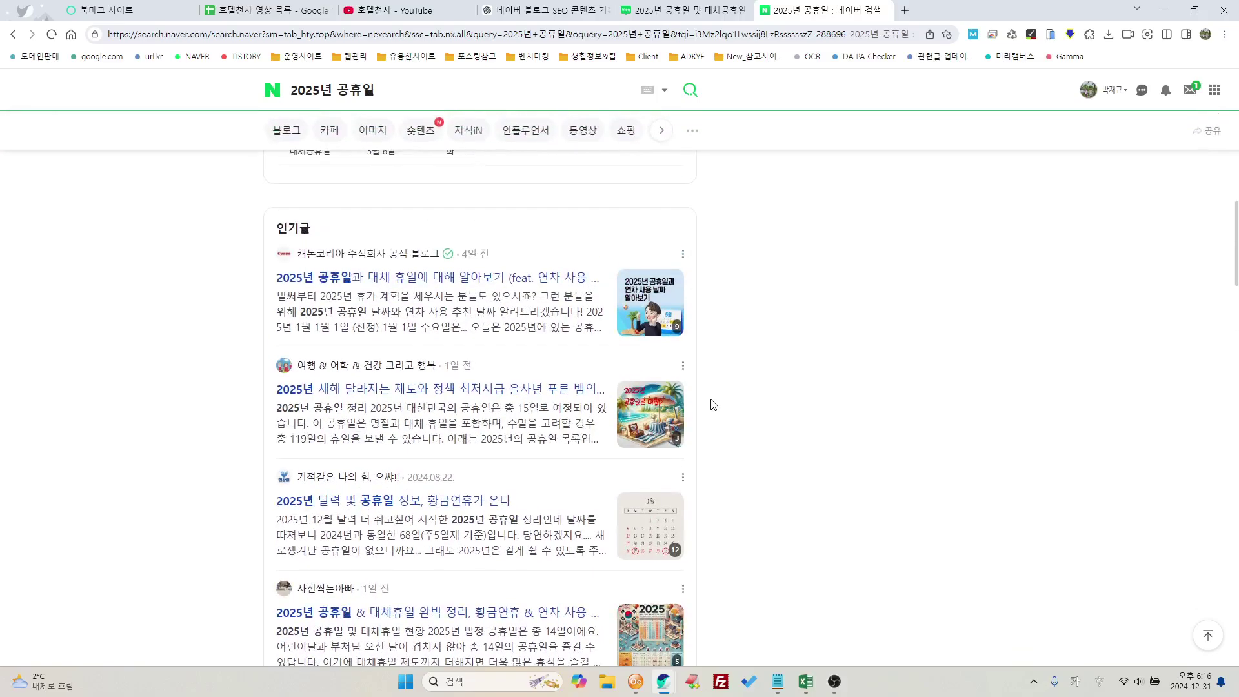
scroll(713, 405, "down", 1)
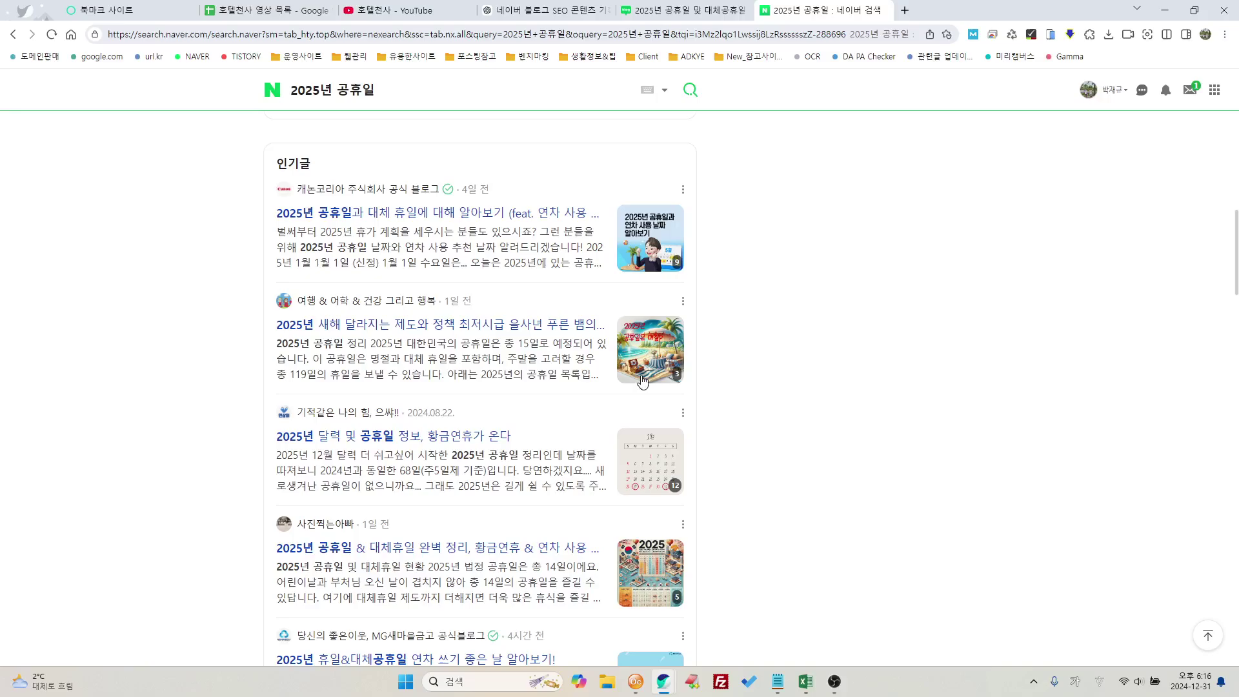
scroll(655, 452, "down", 2)
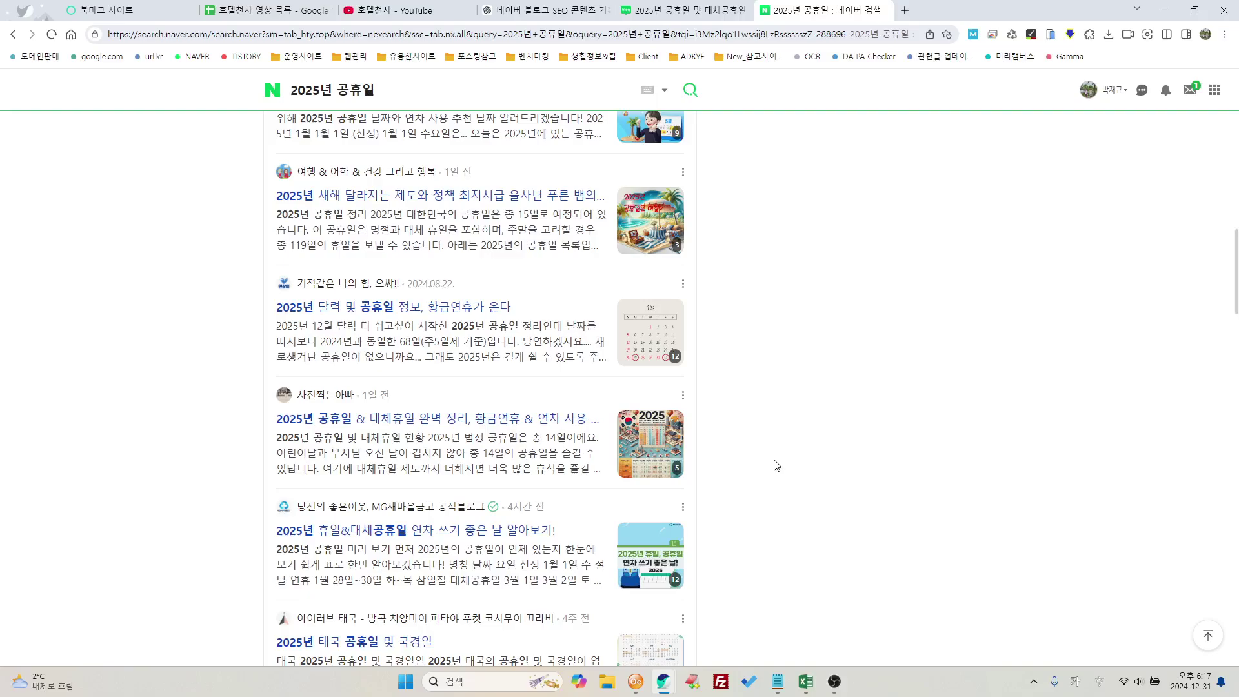
Step: Look through the remaining popular posts and the image, news and 지식iN sections of the first results page
scroll(555, 390, "up", 1)
left_click(479, 97)
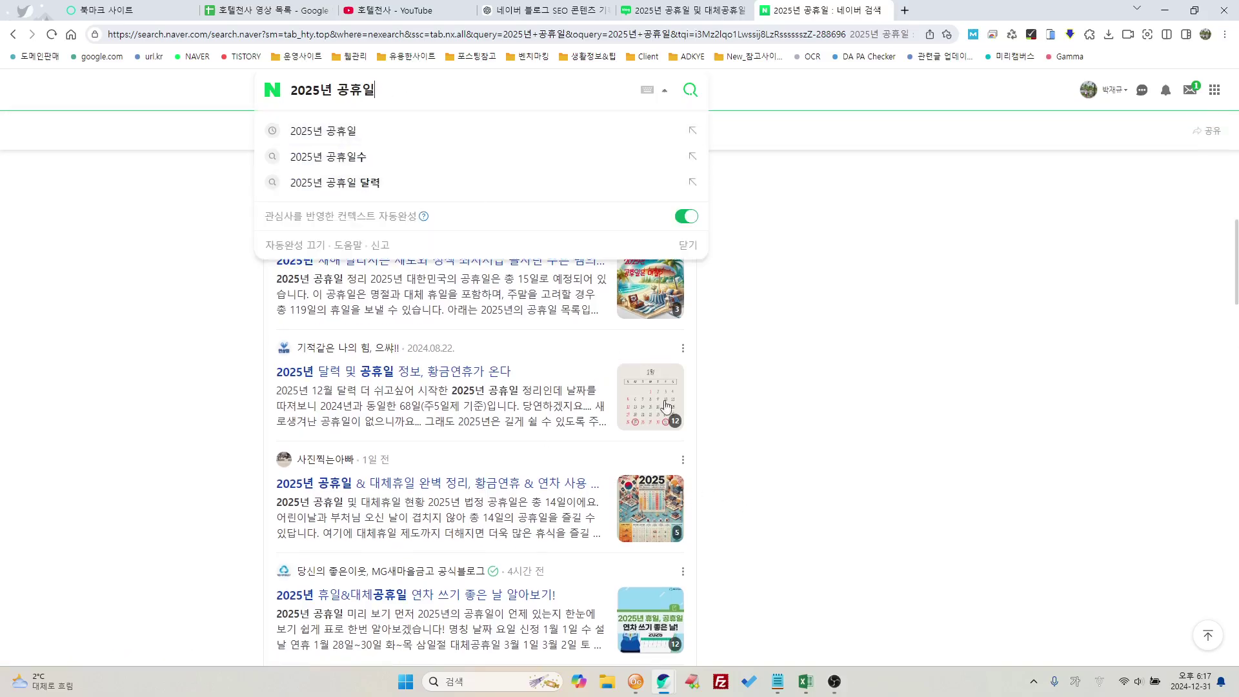
scroll(715, 426, "down", 1)
scroll(715, 426, "down", 8)
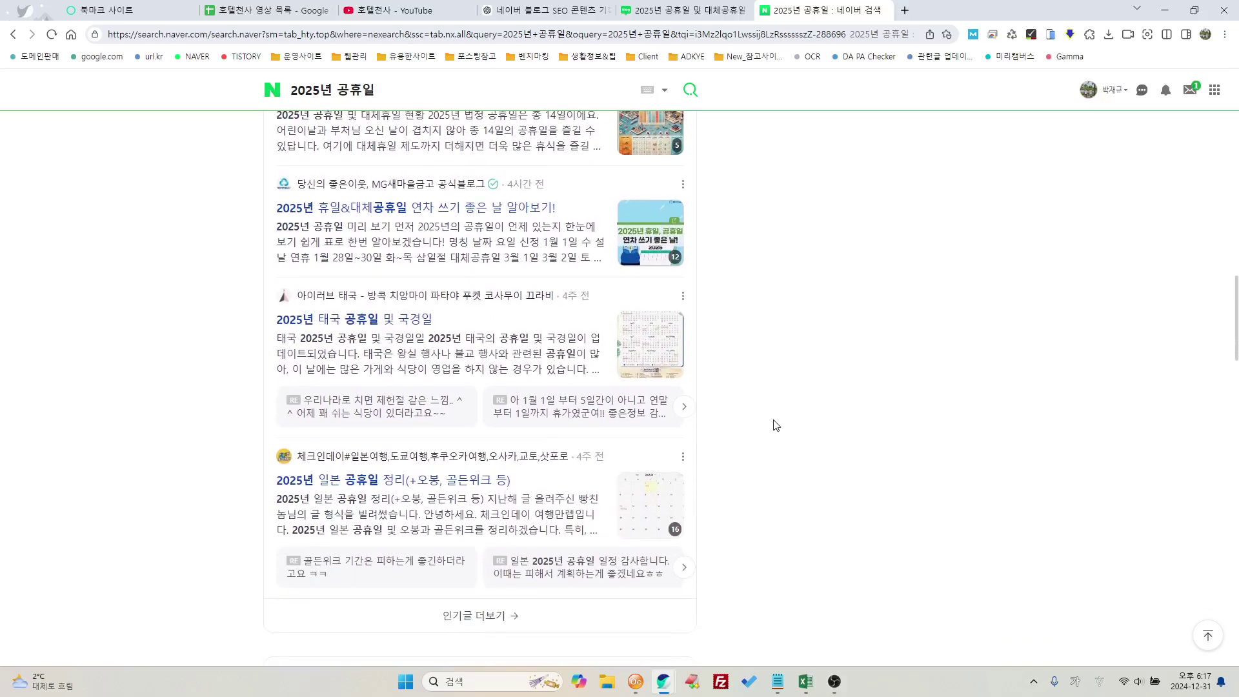
scroll(776, 425, "down", 2)
scroll(486, 374, "down", 4)
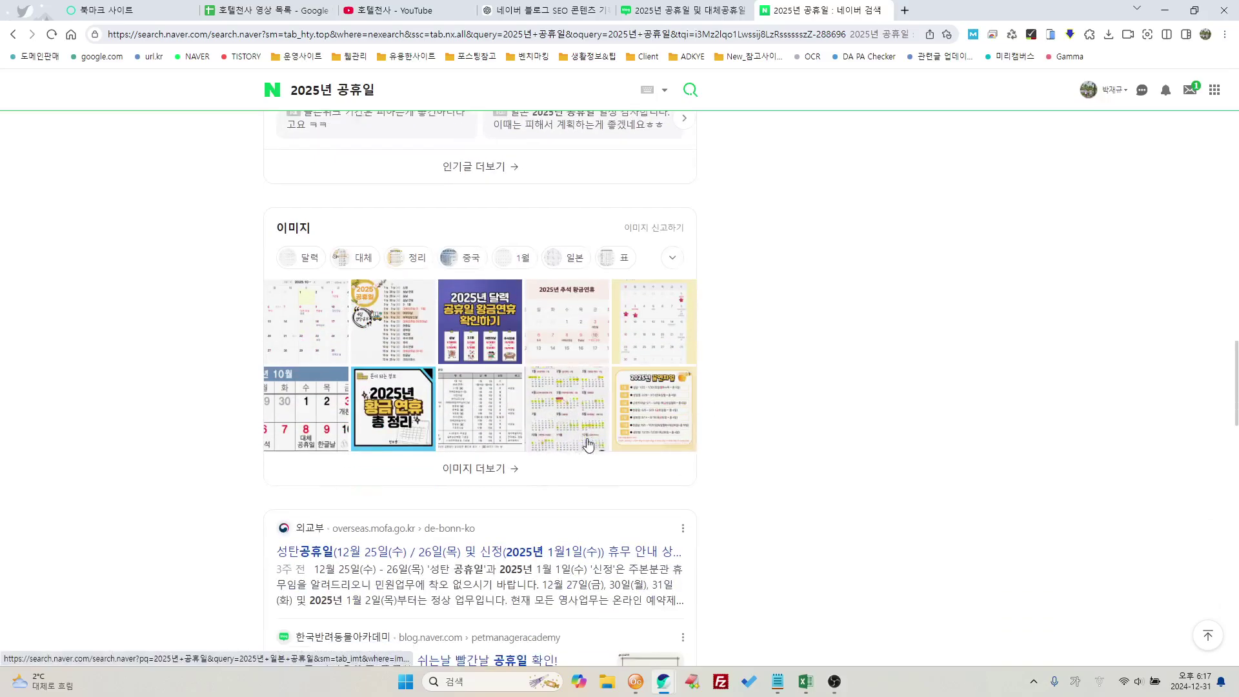
scroll(585, 499, "down", 20)
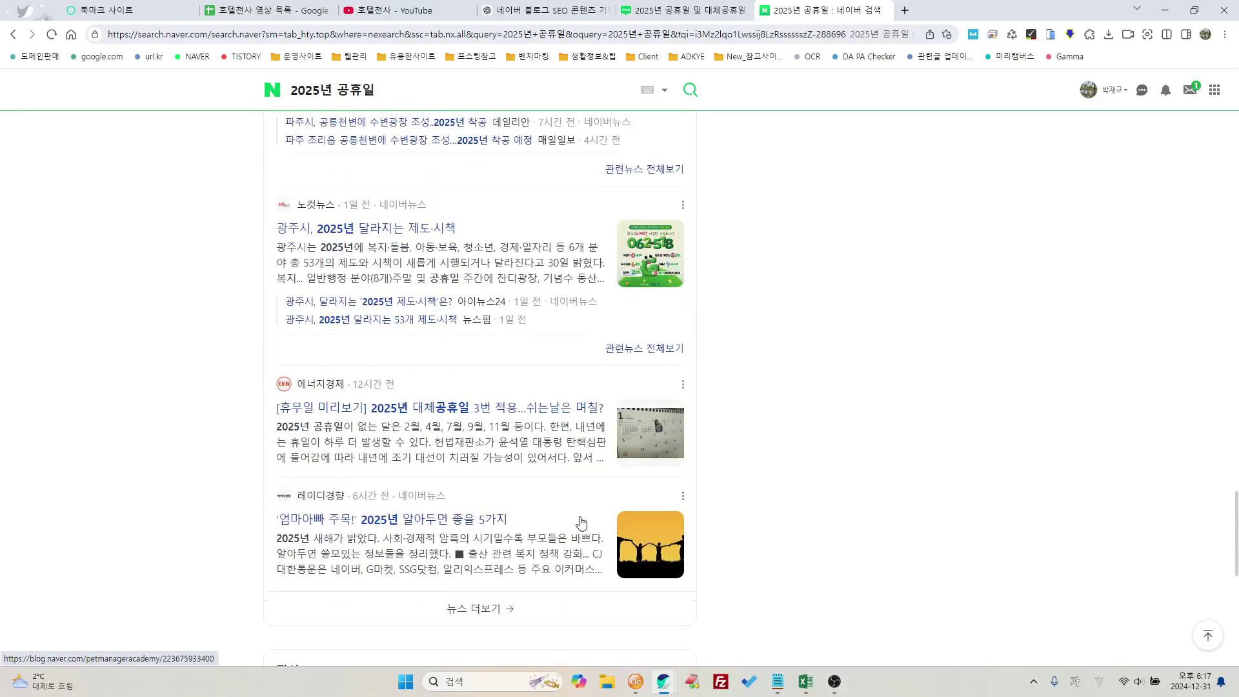
scroll(581, 522, "down", 5)
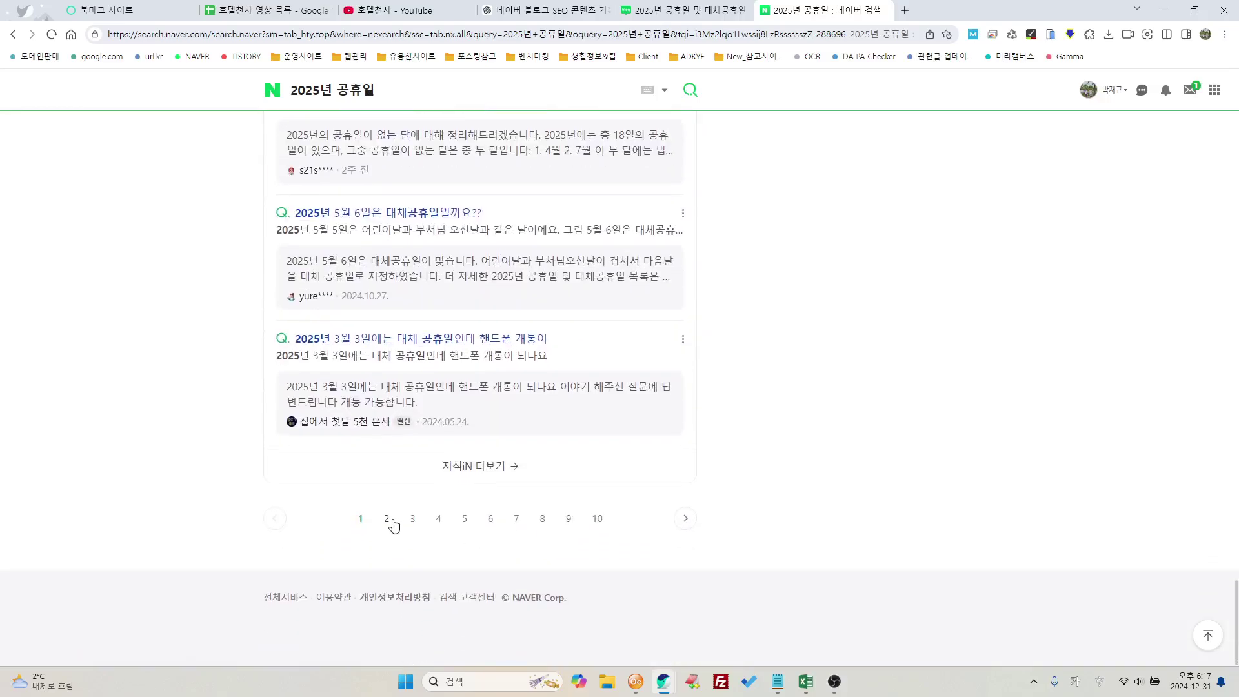
Step: Look through pages 2, 3 and 4 of the "2025년 공휴일" search results for the published post
left_click(395, 523)
scroll(715, 465, "down", 7)
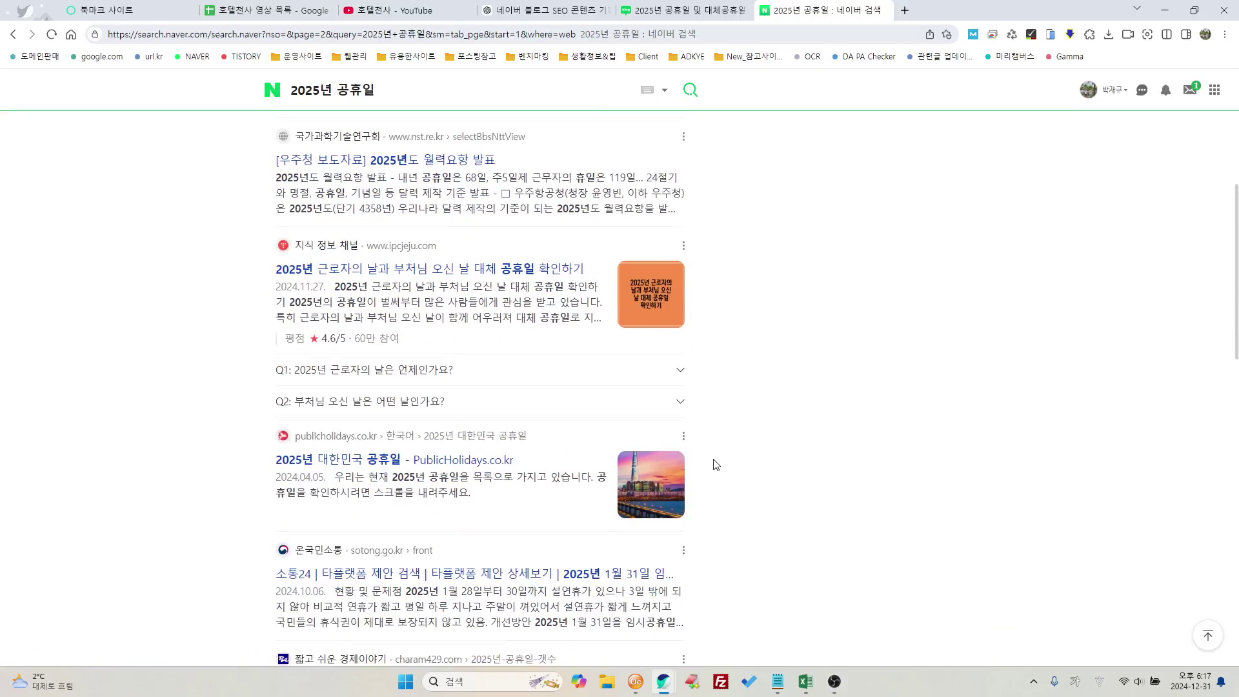
scroll(715, 465, "down", 15)
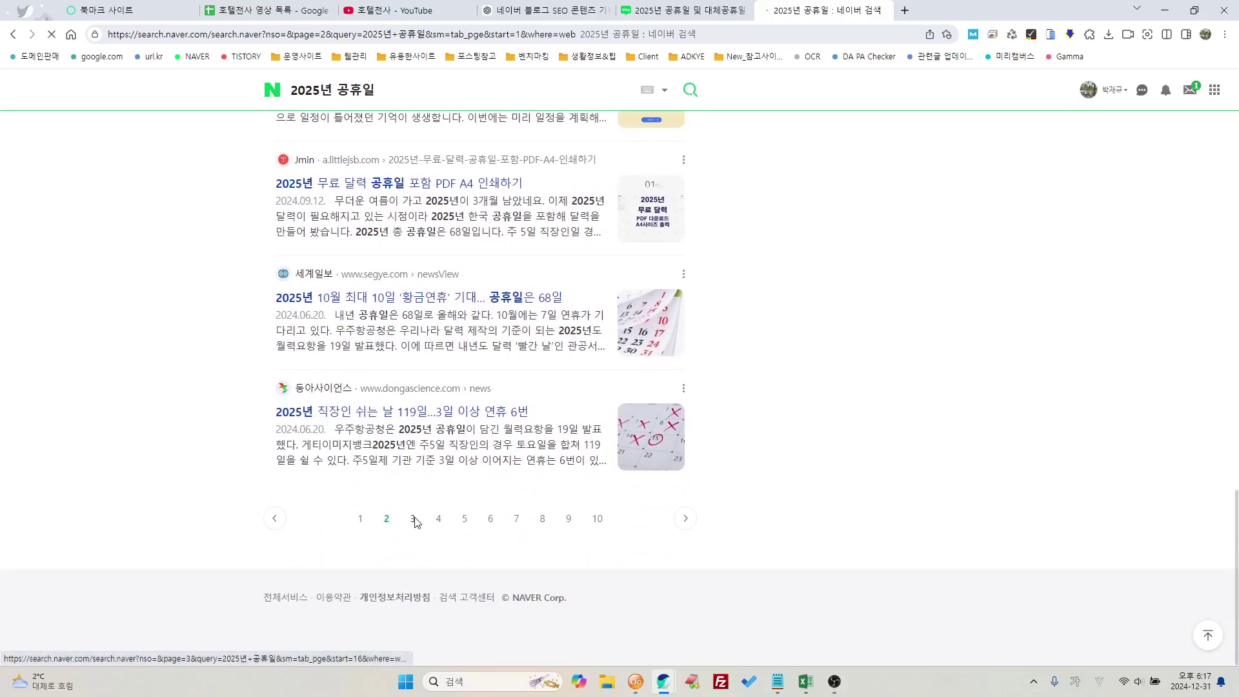
left_click(413, 518)
scroll(520, 506, "down", 5)
scroll(622, 502, "down", 15)
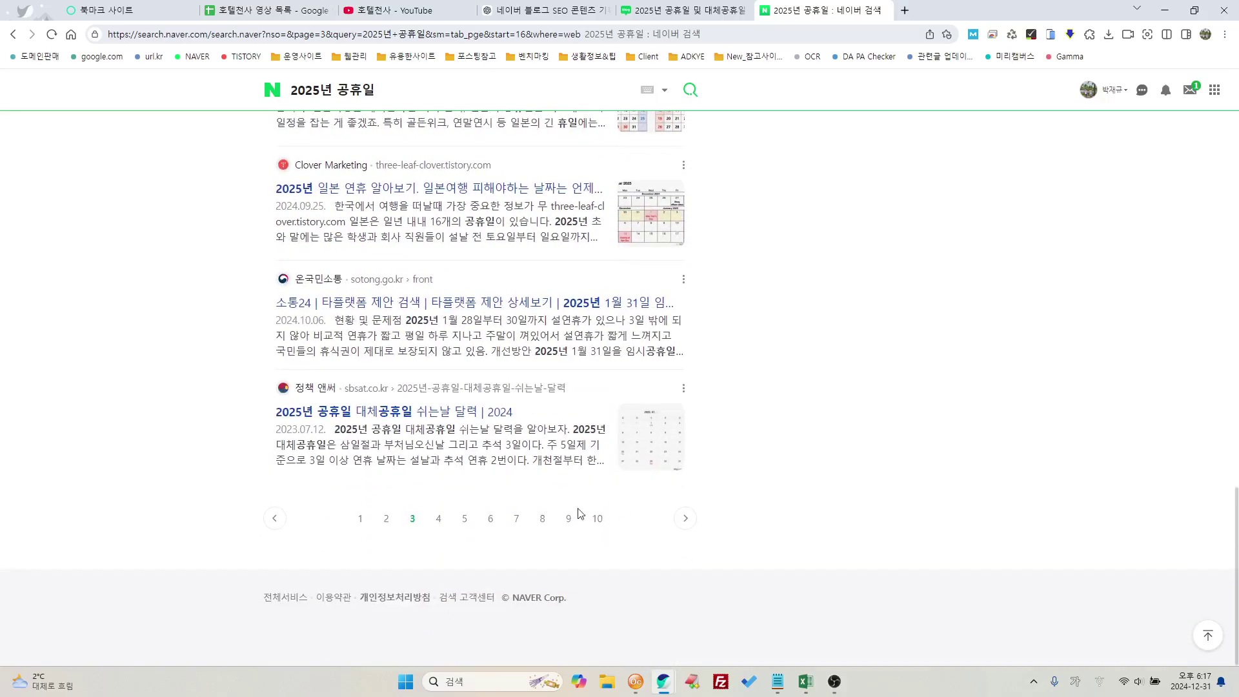
left_click(438, 531)
scroll(441, 526, "down", 10)
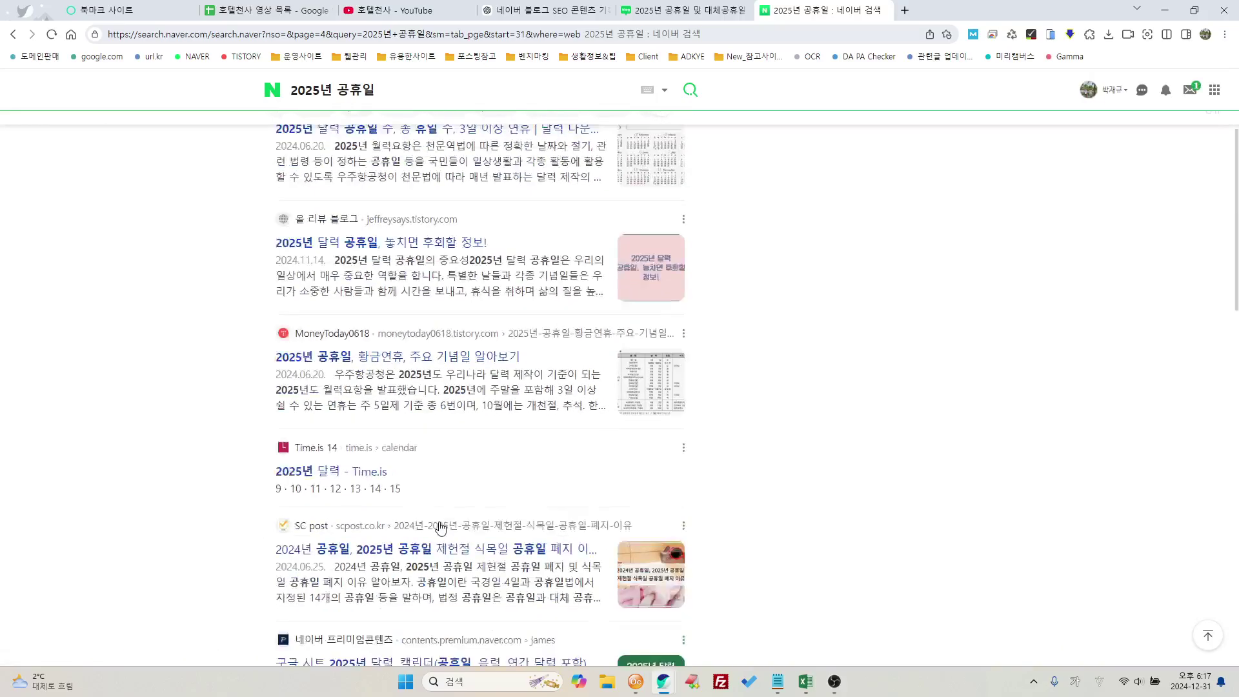
scroll(441, 526, "down", 15)
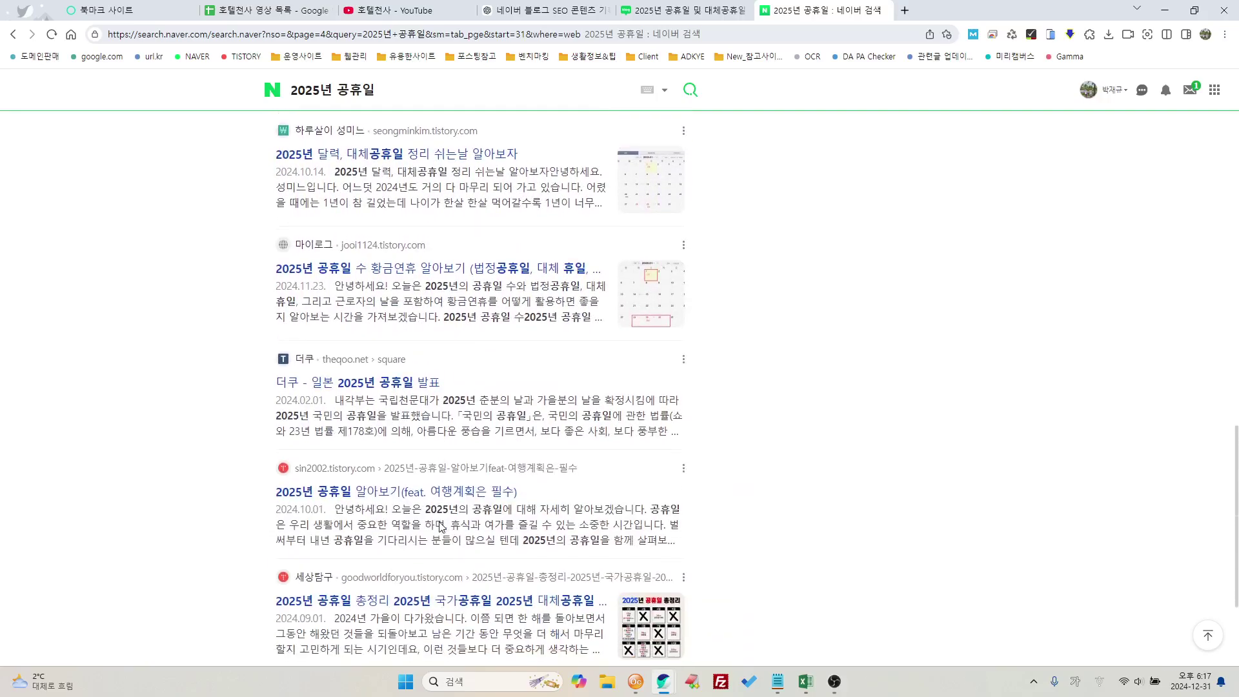
Step: Continue checking the search results for the published post on pages 5, 6 and 7
left_click(464, 523)
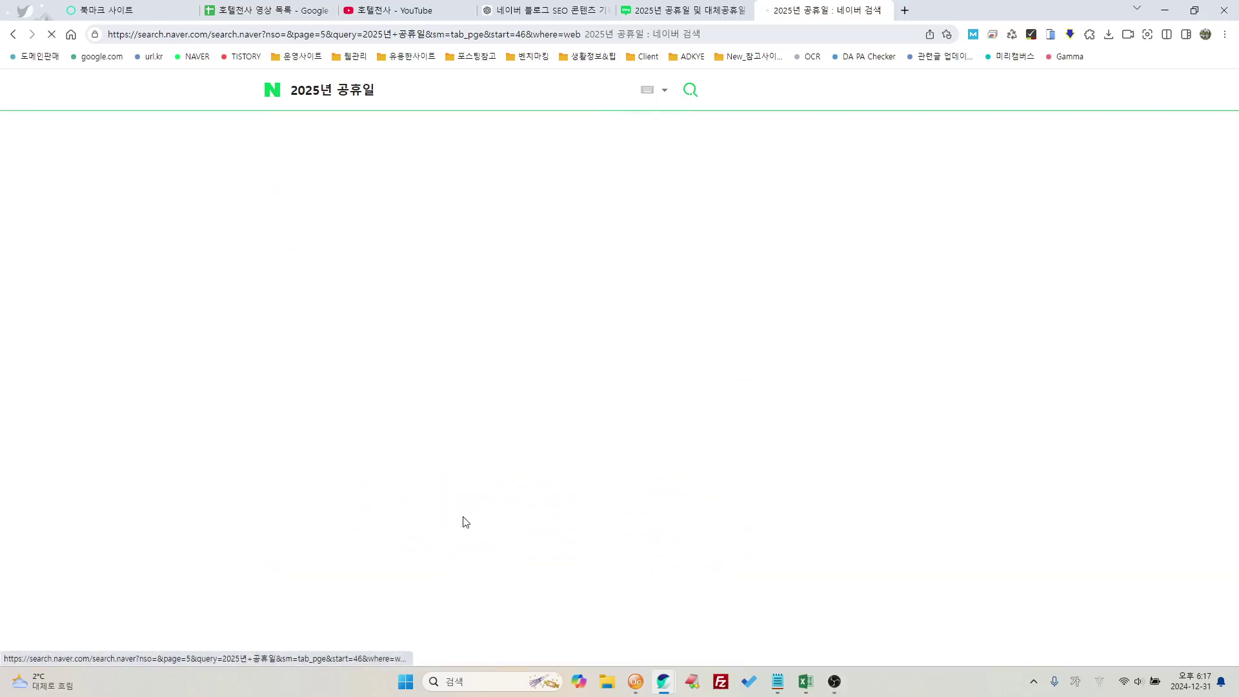
scroll(464, 522, "down", 15)
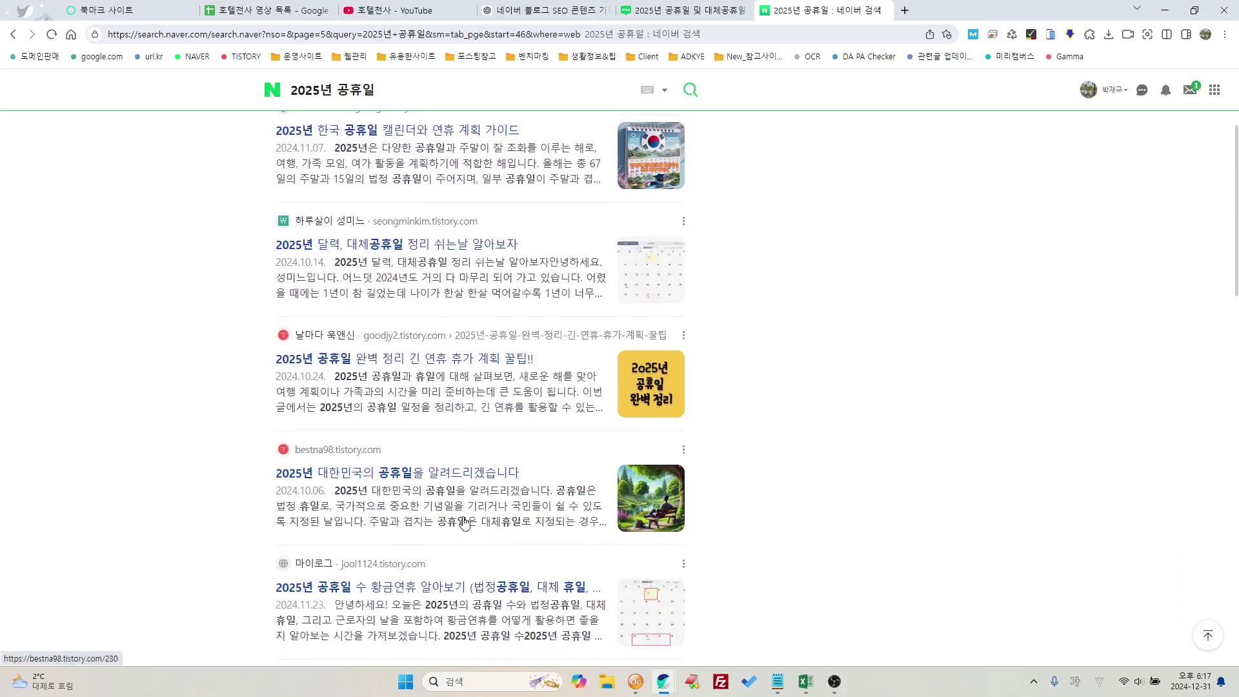
scroll(464, 522, "down", 10)
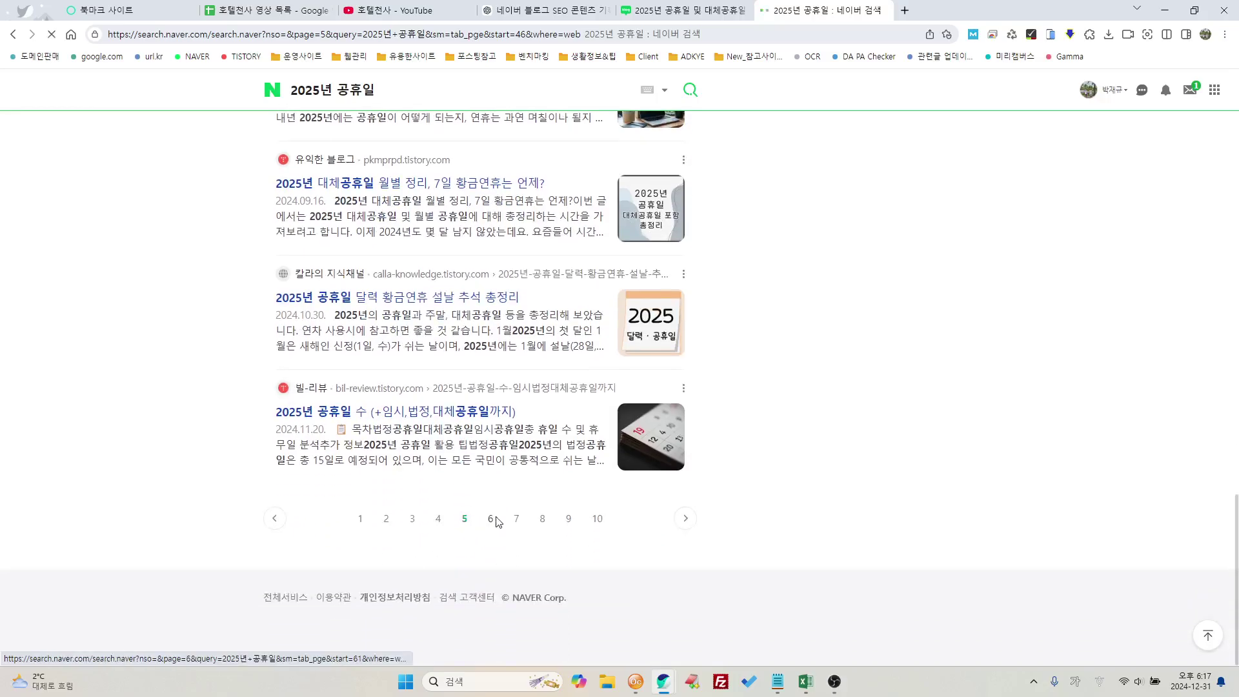
left_click(490, 520)
scroll(496, 520, "down", 15)
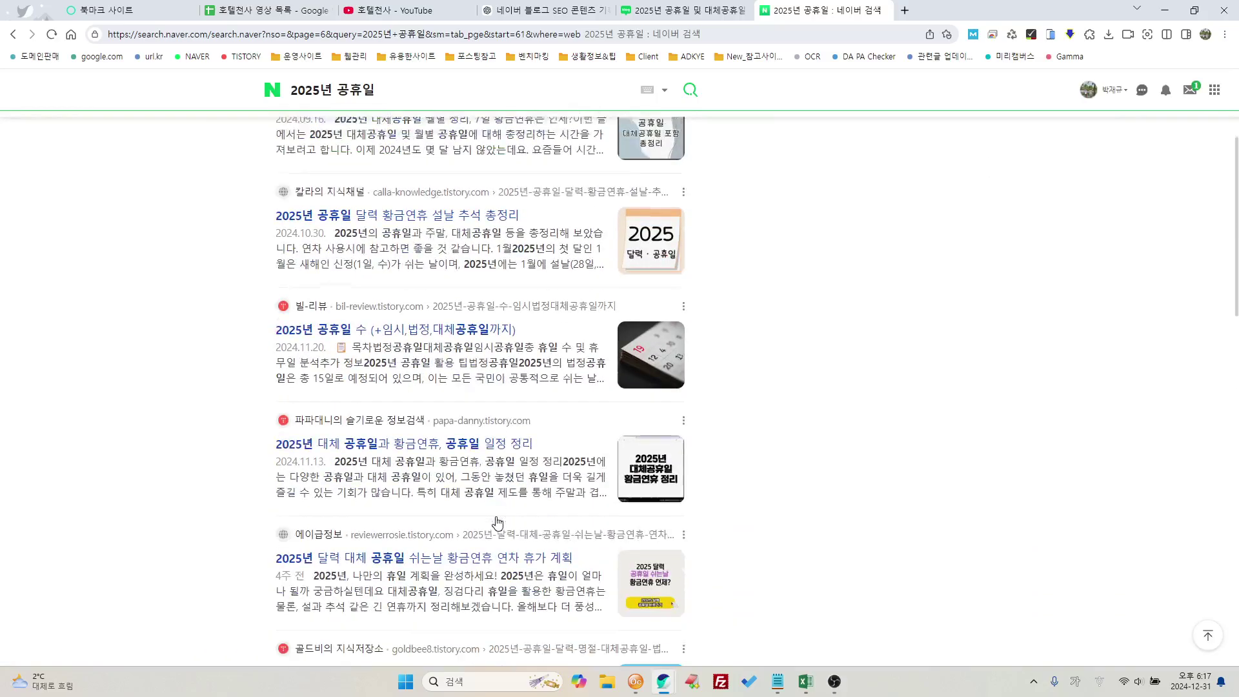
scroll(497, 520, "down", 7)
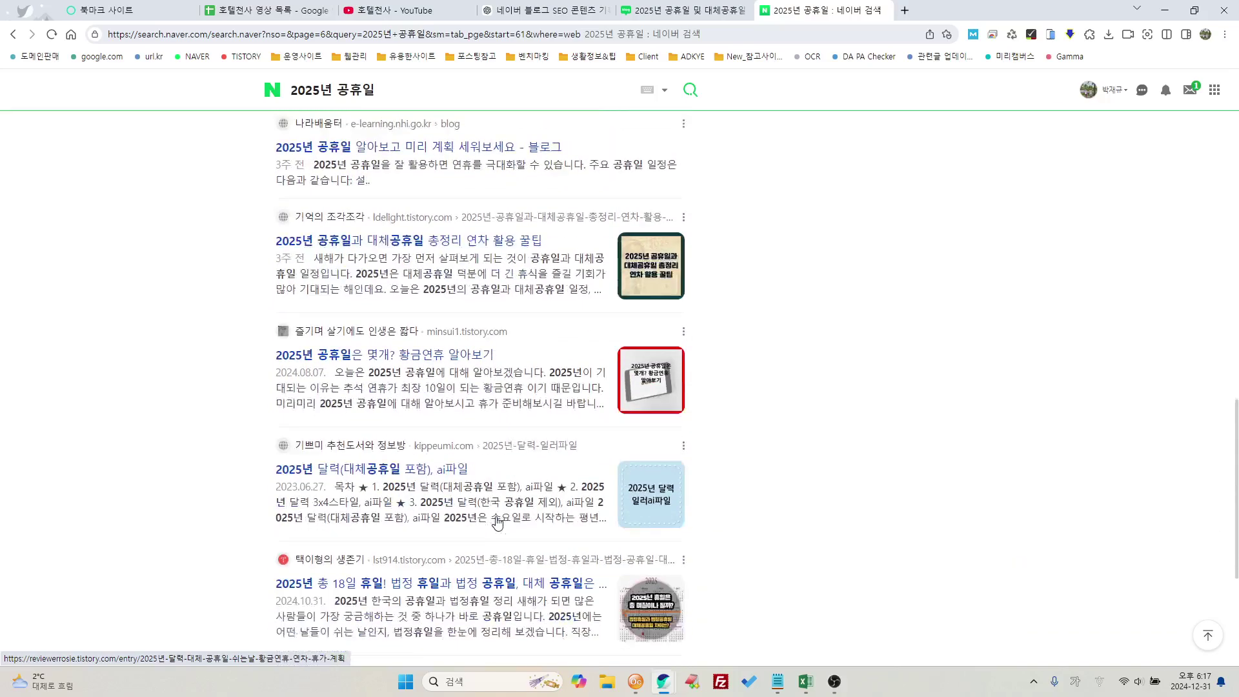
left_click(511, 522)
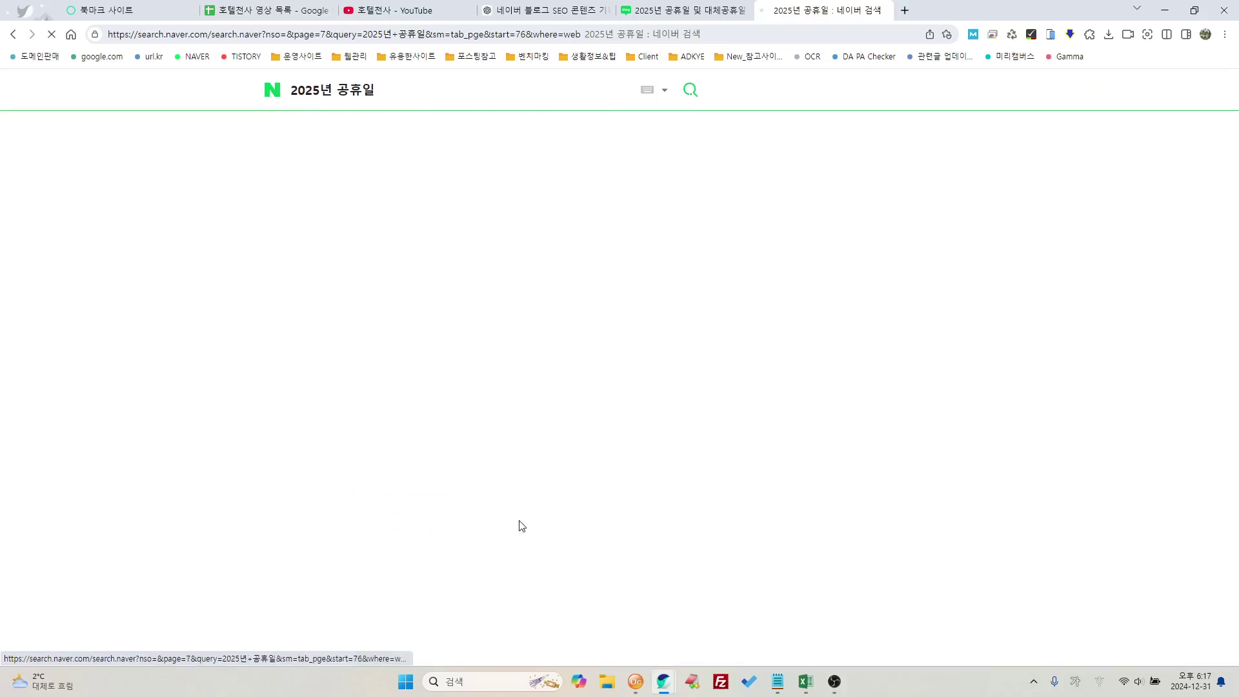
scroll(512, 524, "down", 10)
scroll(512, 524, "down", 12)
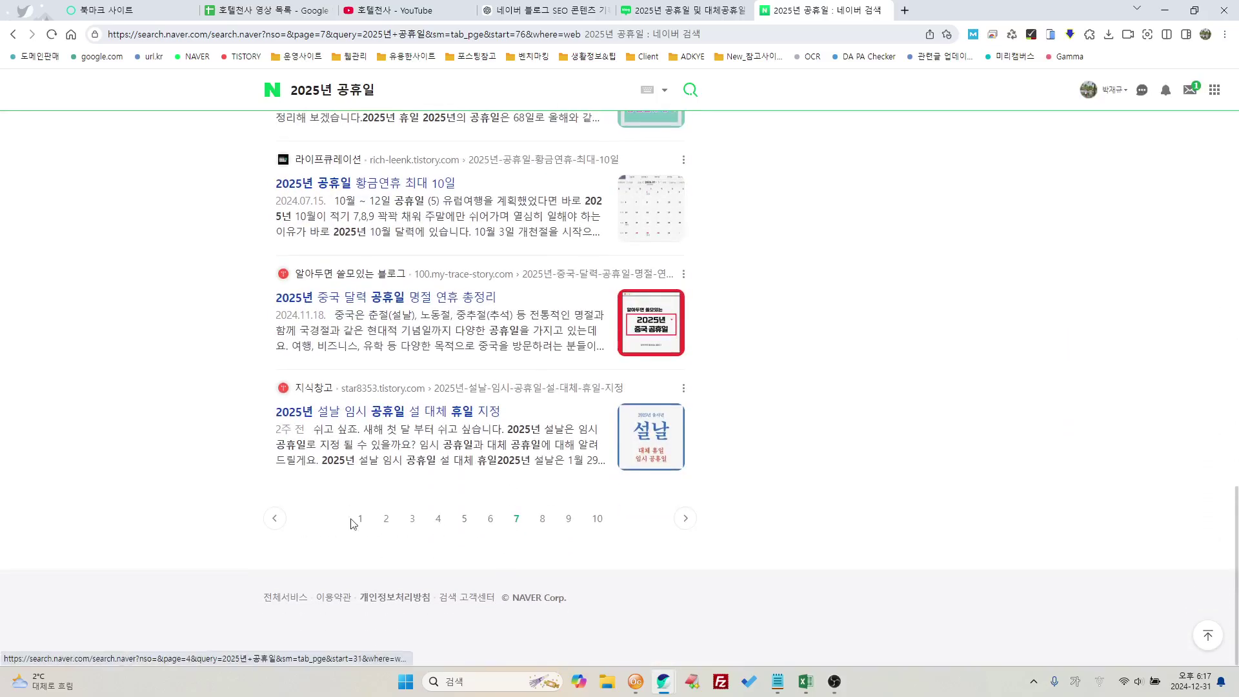
Step: Return to the first results page, rerun the "2025년 공휴일" search and go to the end of the "인기글" section
left_click(360, 537)
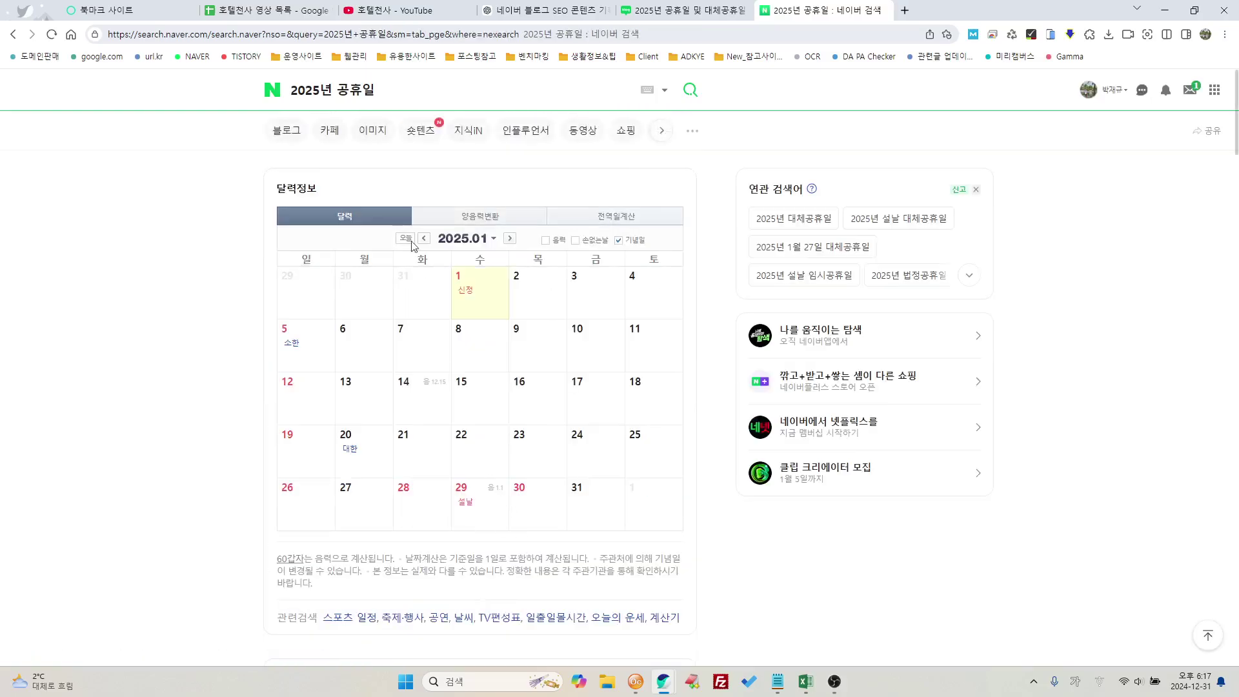
left_click(403, 87)
key("Return")
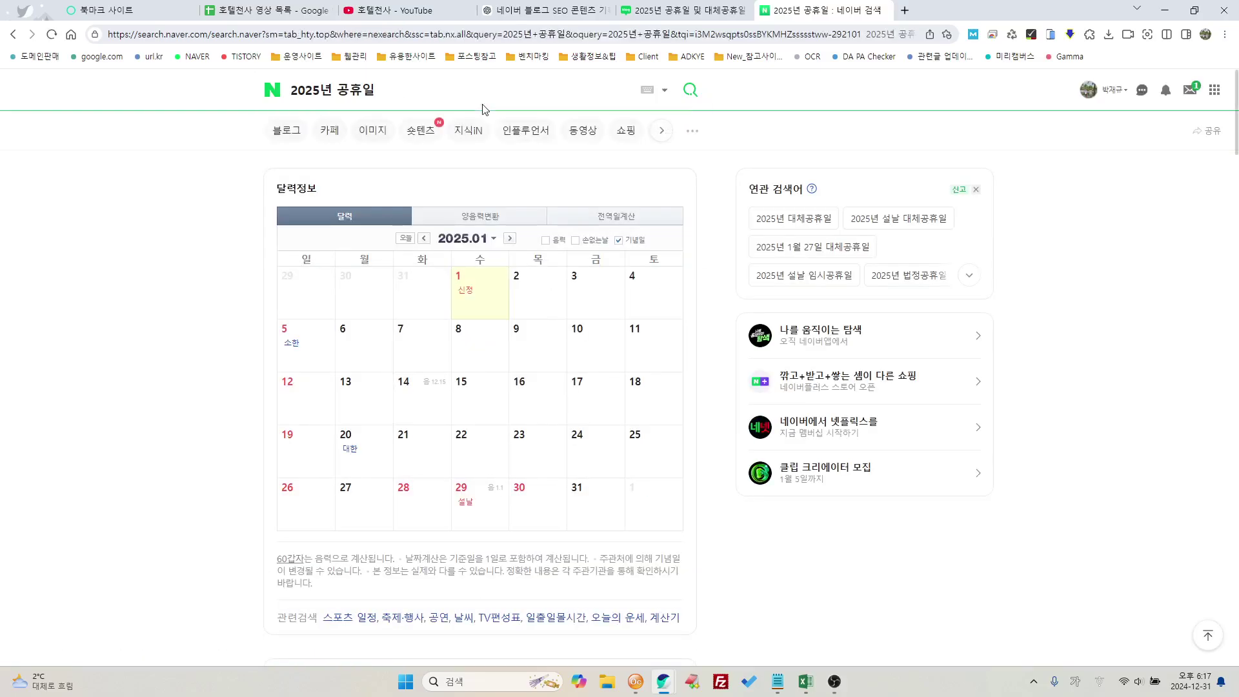
scroll(688, 429, "down", 15)
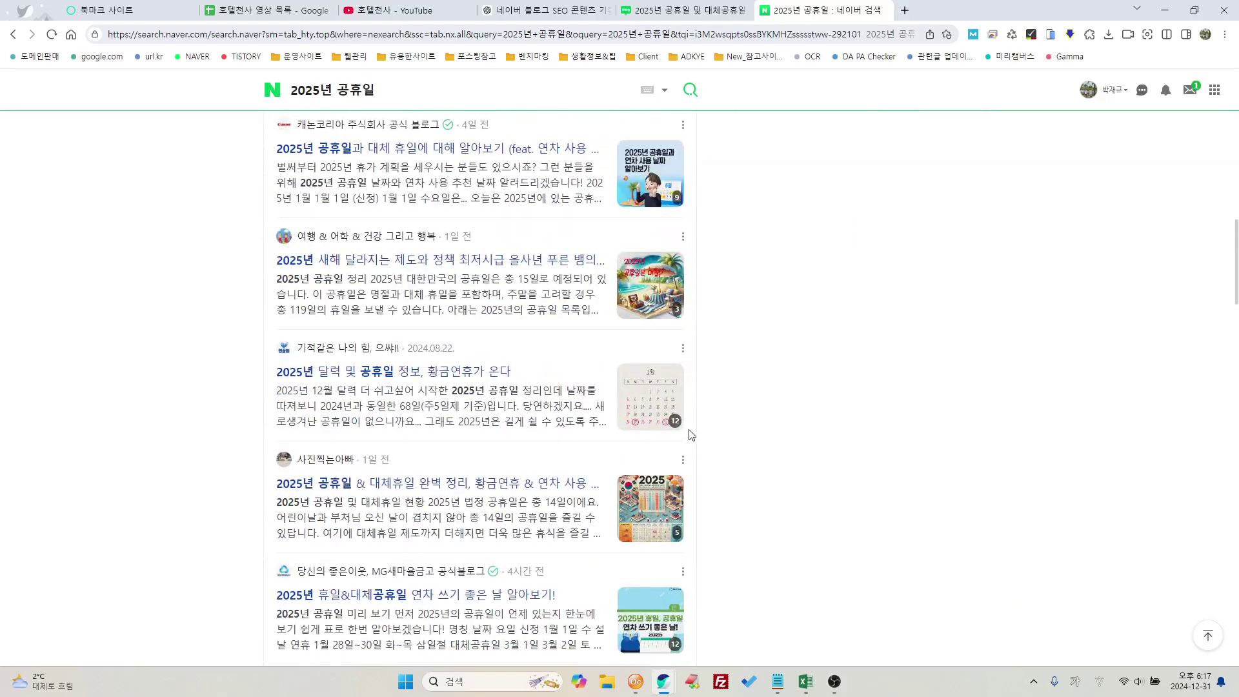
scroll(691, 435, "down", 8)
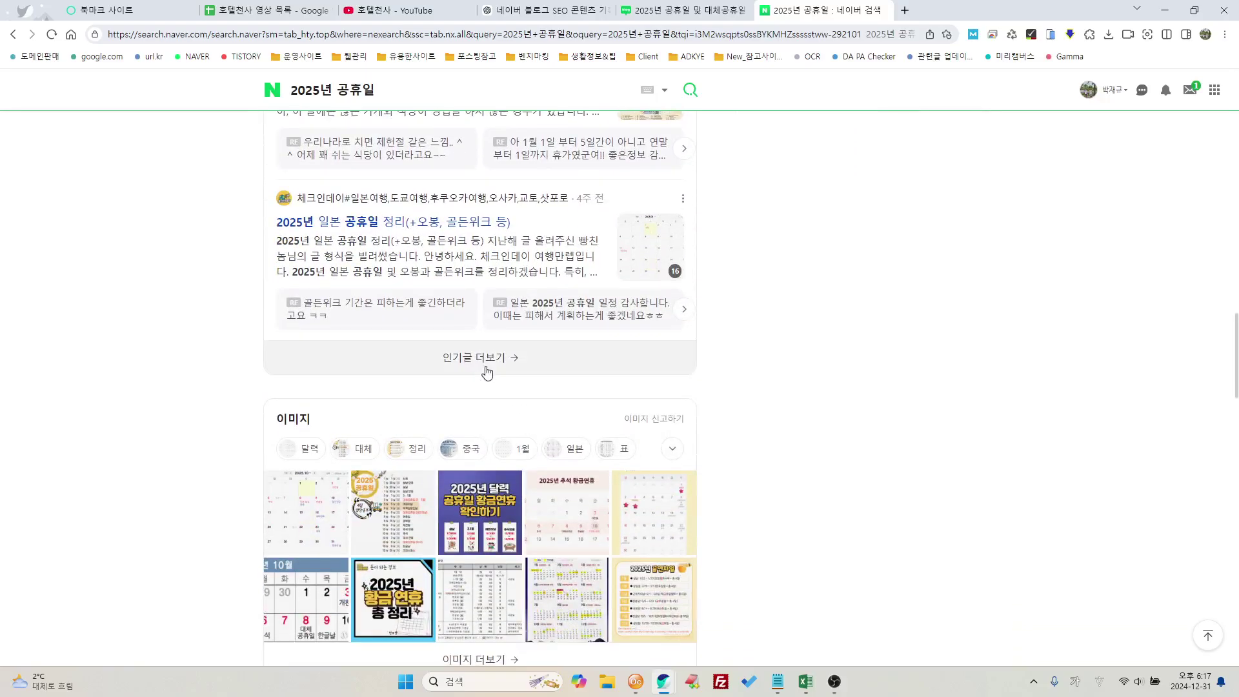
Step: Open the full "인기글" list and check the published post's ranking among the other popular posts
left_click(487, 372)
scroll(708, 451, "down", 7)
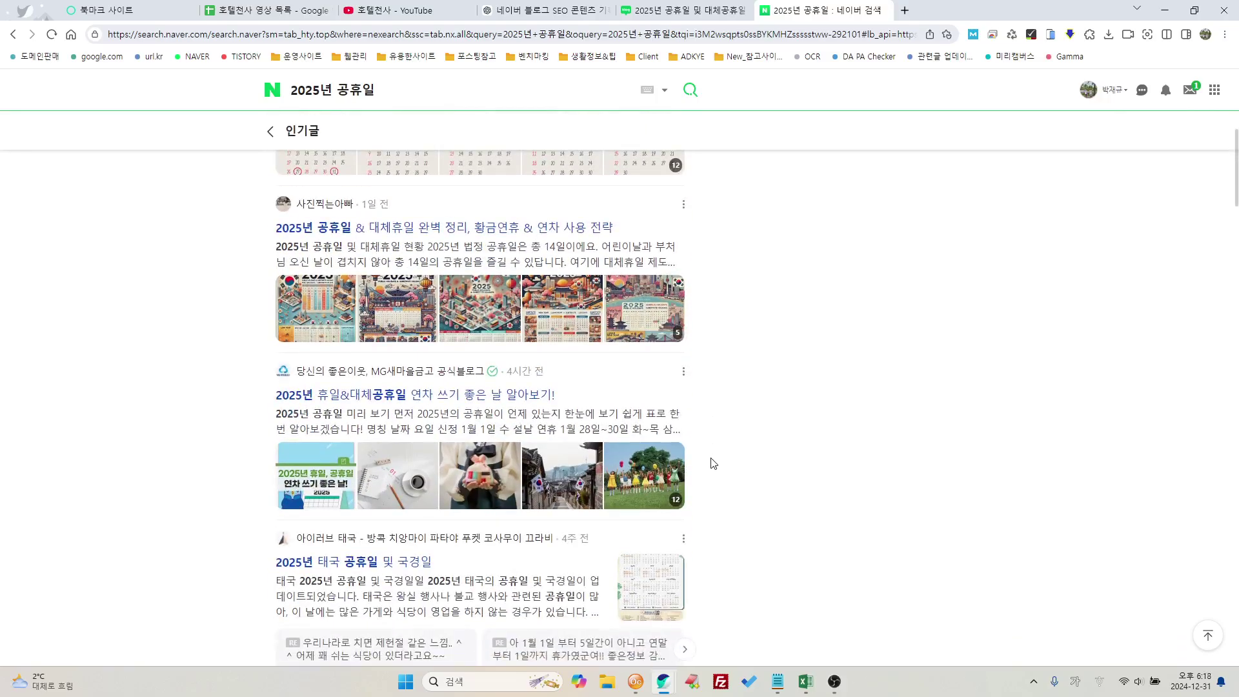
scroll(713, 464, "down", 4)
scroll(713, 463, "down", 15)
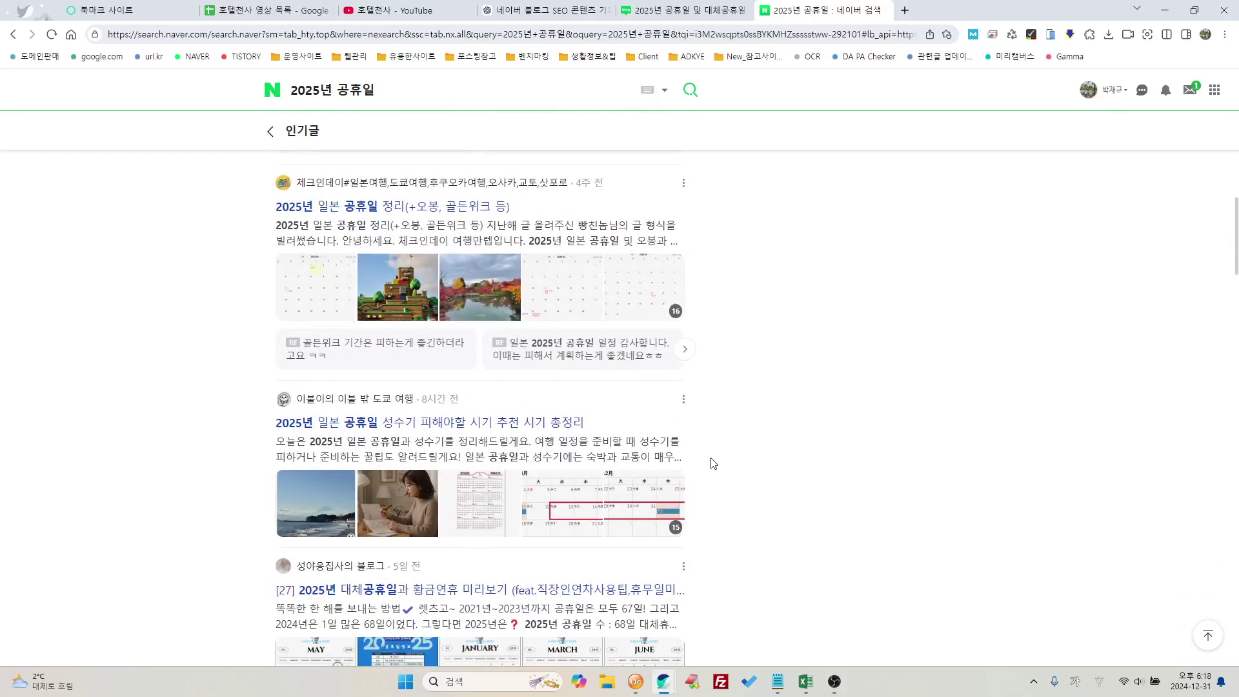
scroll(713, 464, "down", 2)
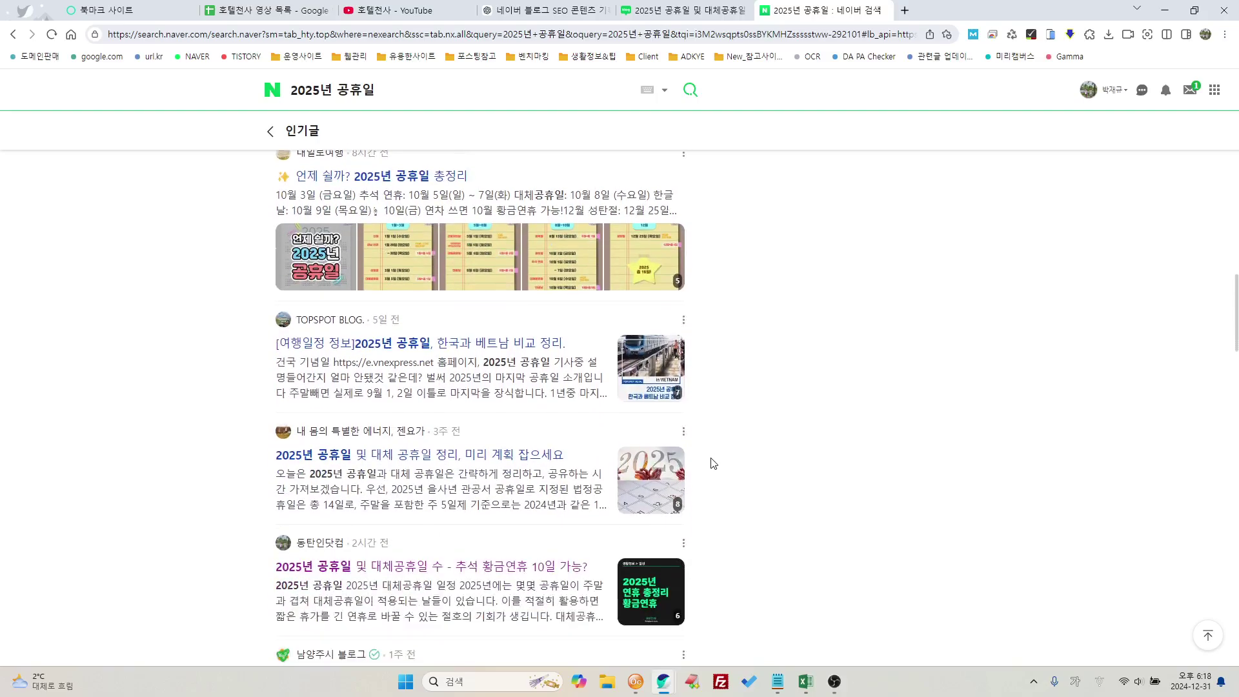
scroll(713, 464, "down", 1)
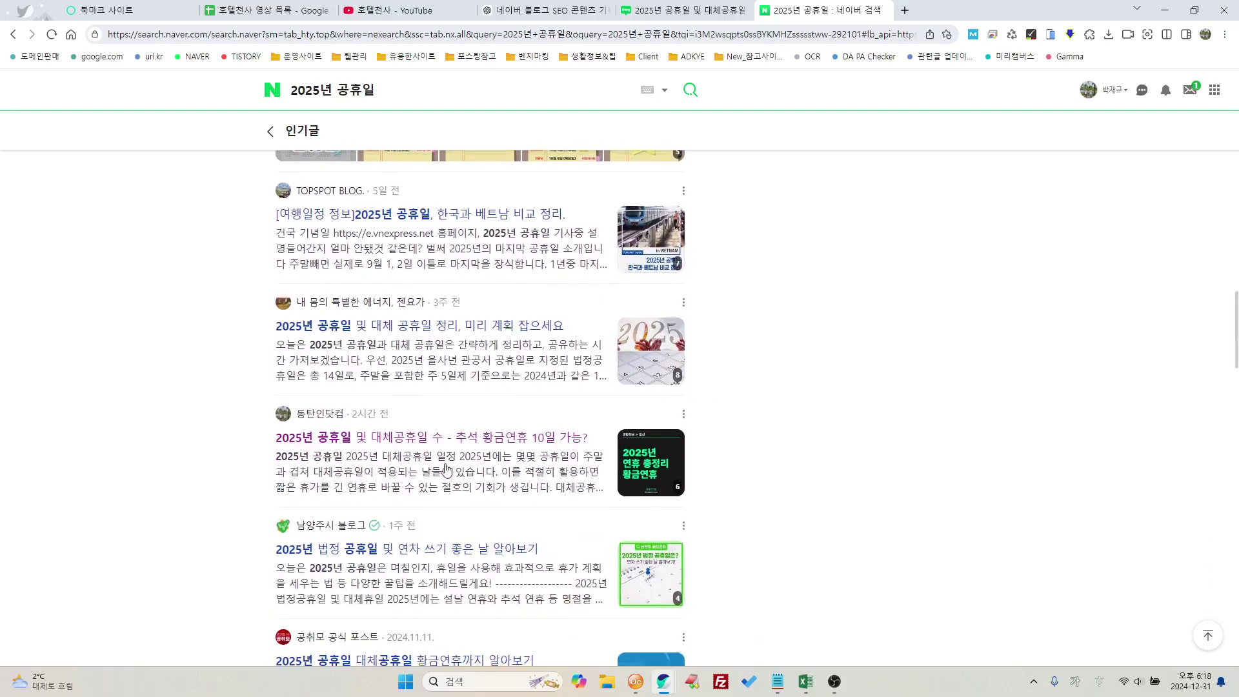
scroll(328, 473, "up", 9)
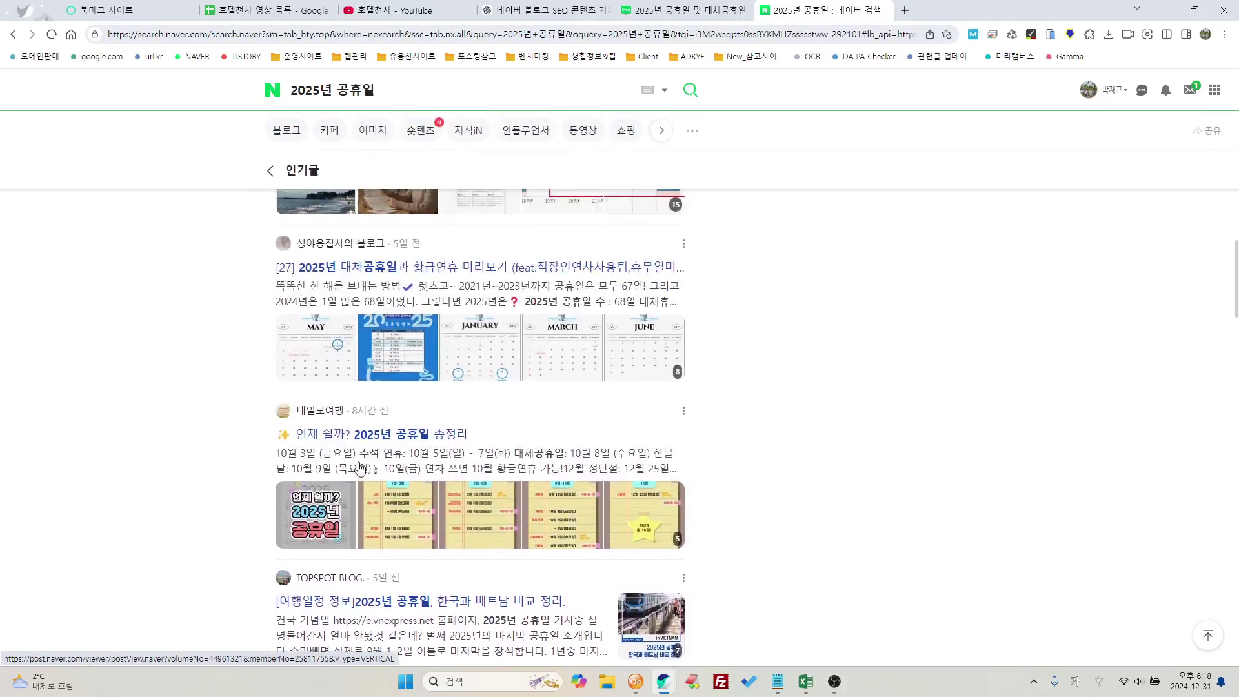
scroll(366, 456, "up", 5)
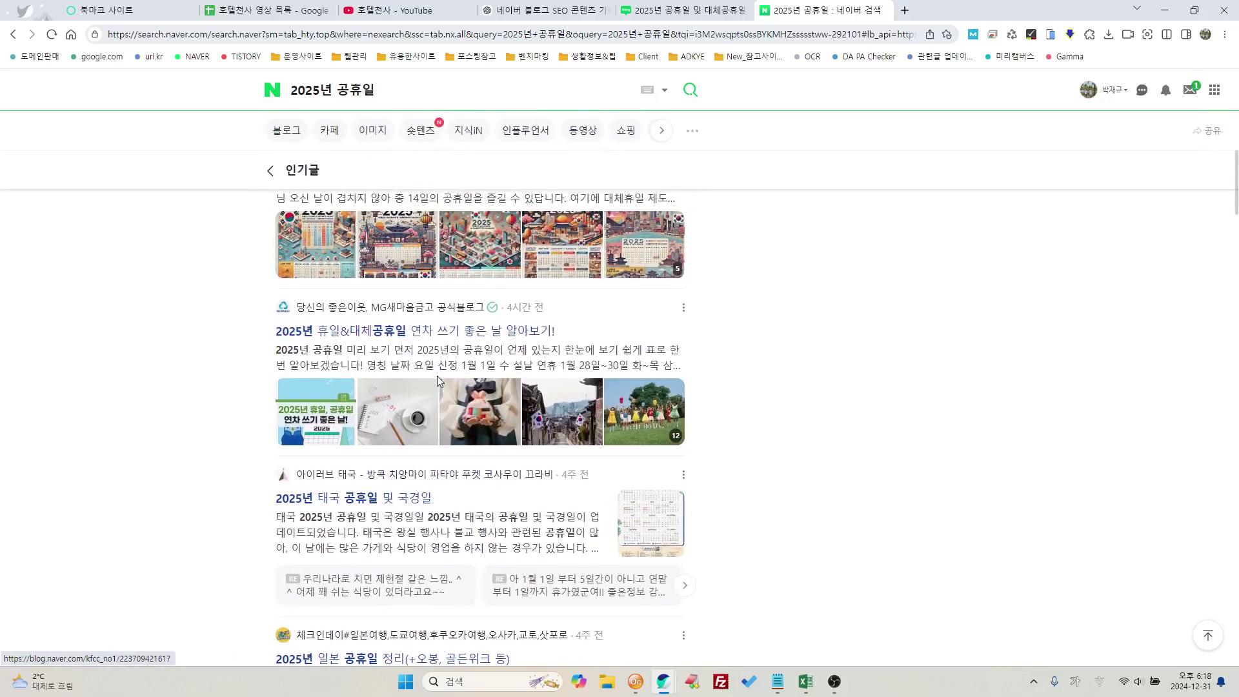
Step: Rerun the "2025년 공휴일" search and open the full "인기글" list from the results
scroll(370, 445, "up", 3)
left_click(466, 90)
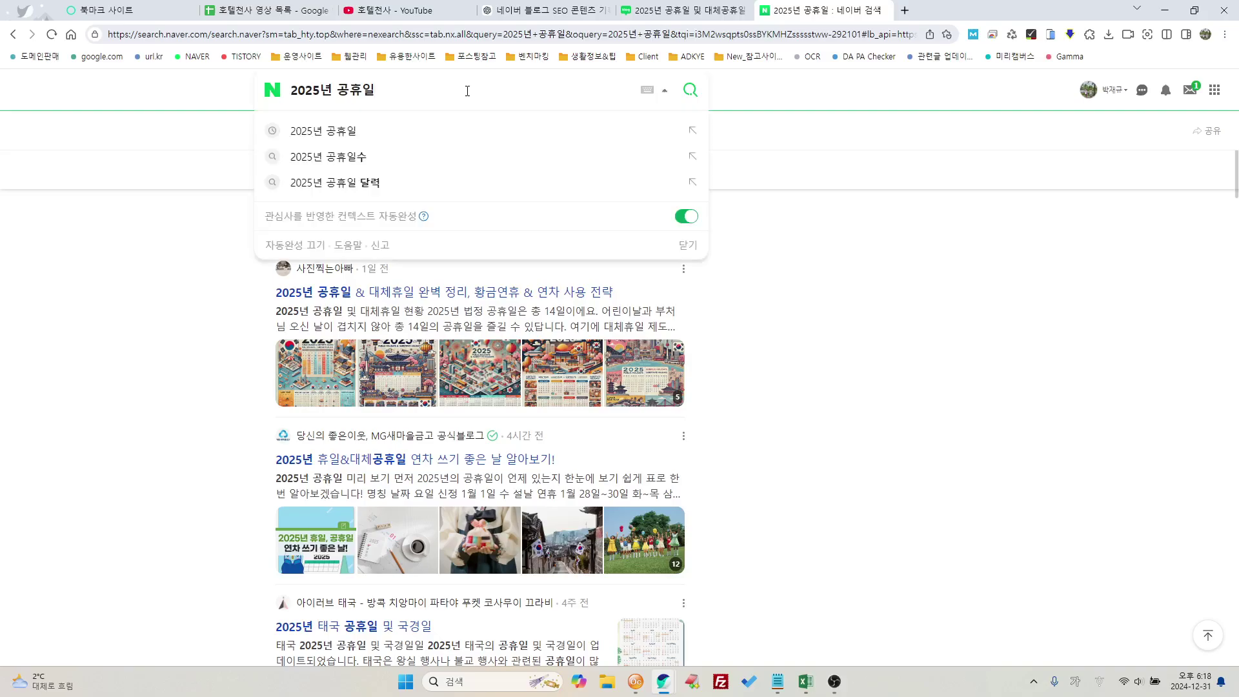
key("Return")
scroll(425, 492, "down", 15)
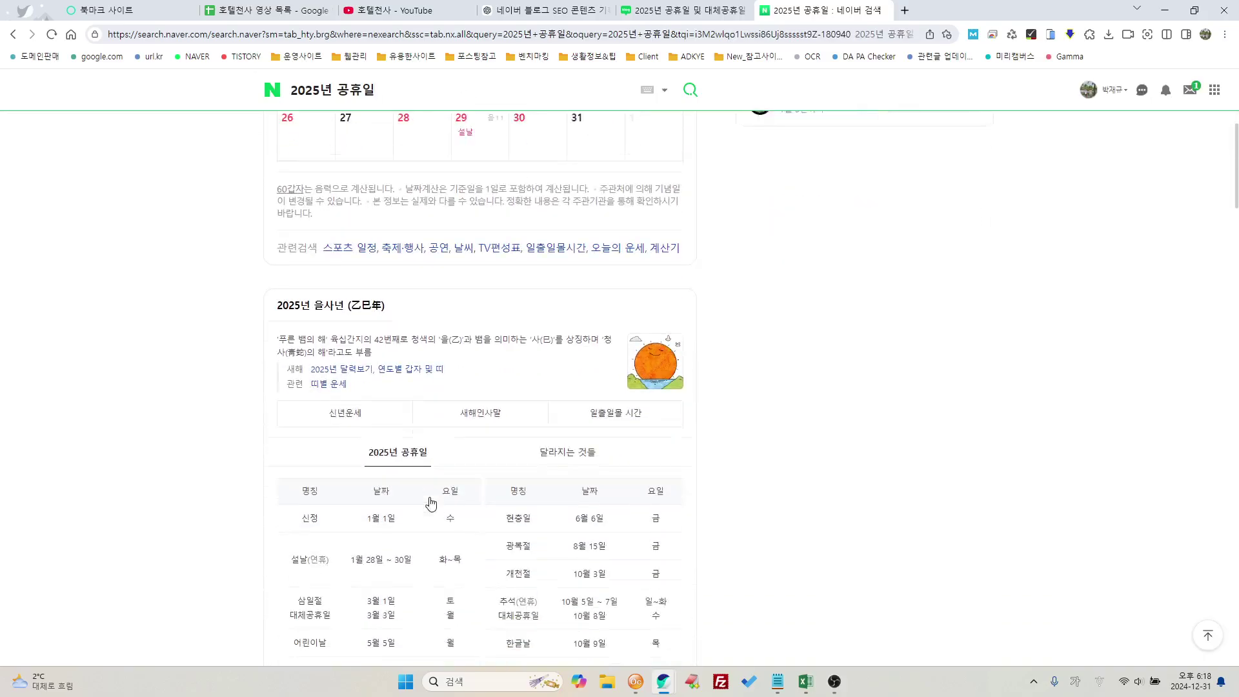
scroll(361, 320, "down", 8)
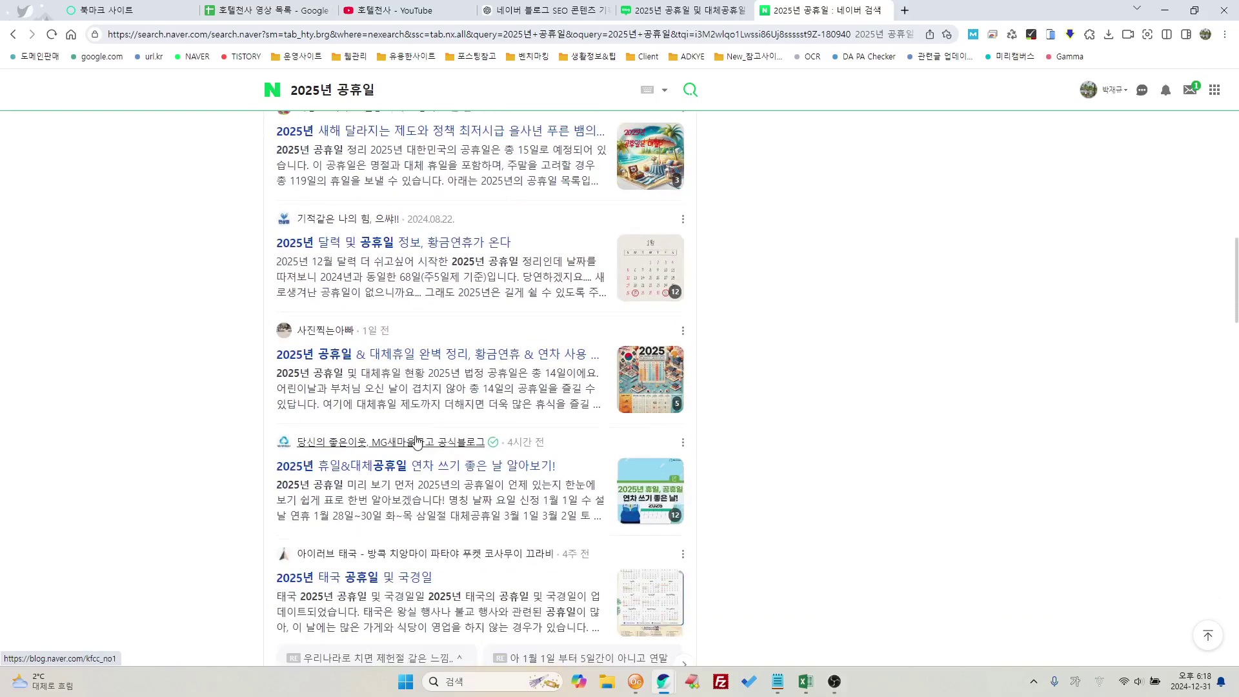
left_click(467, 559)
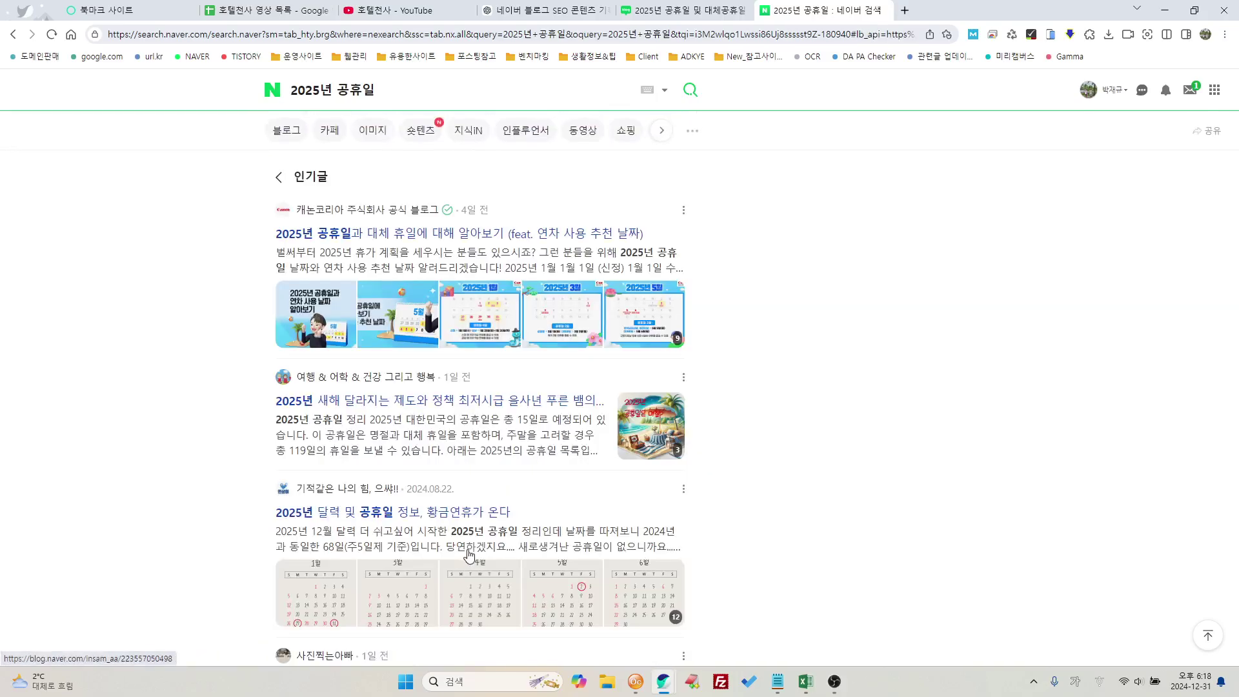
Step: Find the published post in the full "인기글" list and compare its position with the posts ranked above it
scroll(469, 551, "down", 9)
scroll(472, 548, "down", 12)
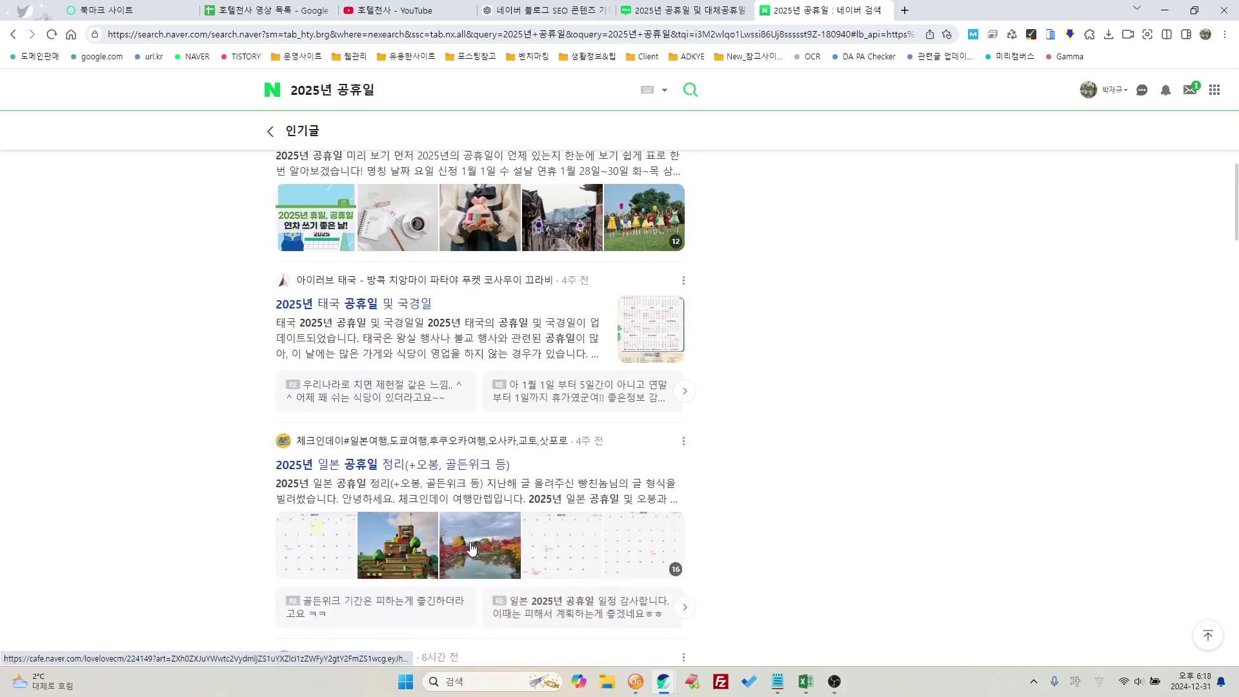
scroll(471, 548, "down", 7)
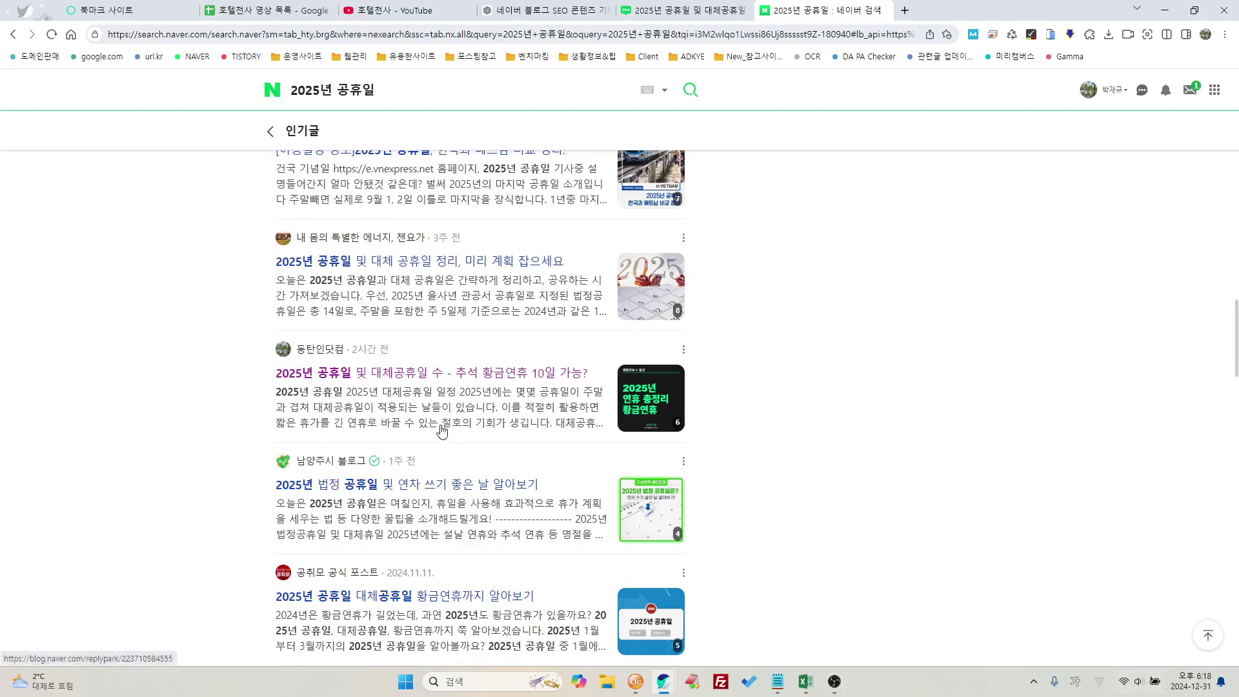
scroll(442, 431, "up", 4)
scroll(441, 431, "up", 6)
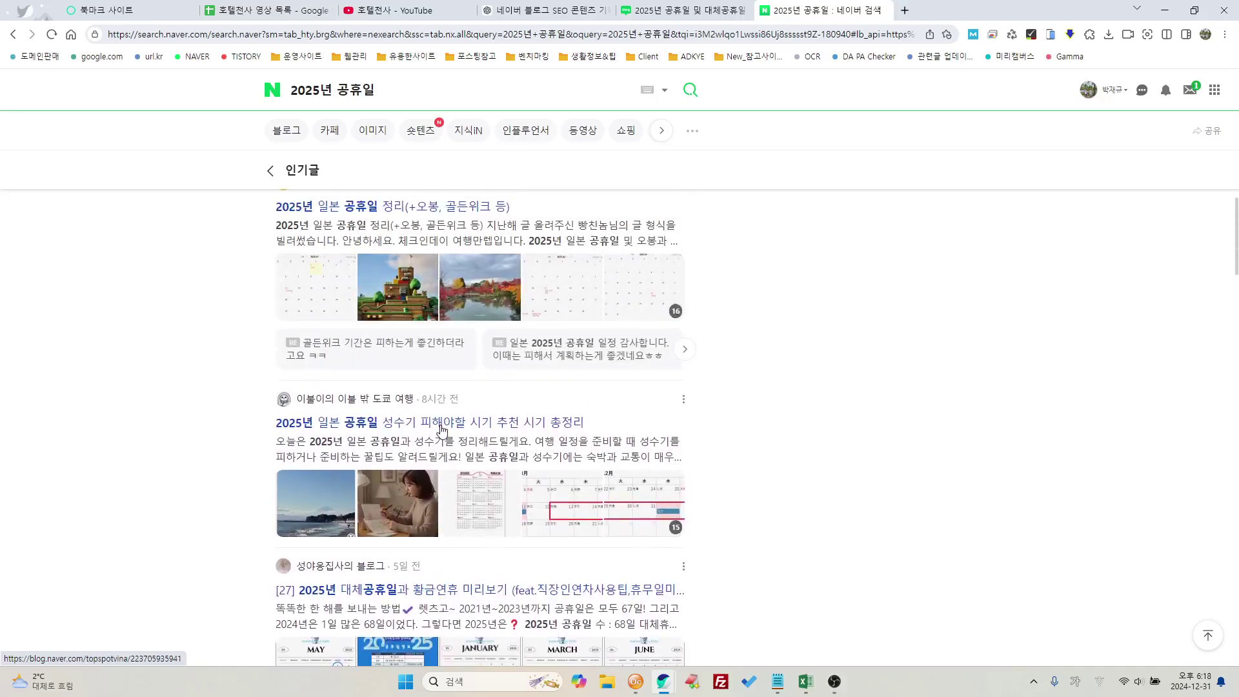
scroll(442, 430, "down", 2)
scroll(441, 429, "up", 3)
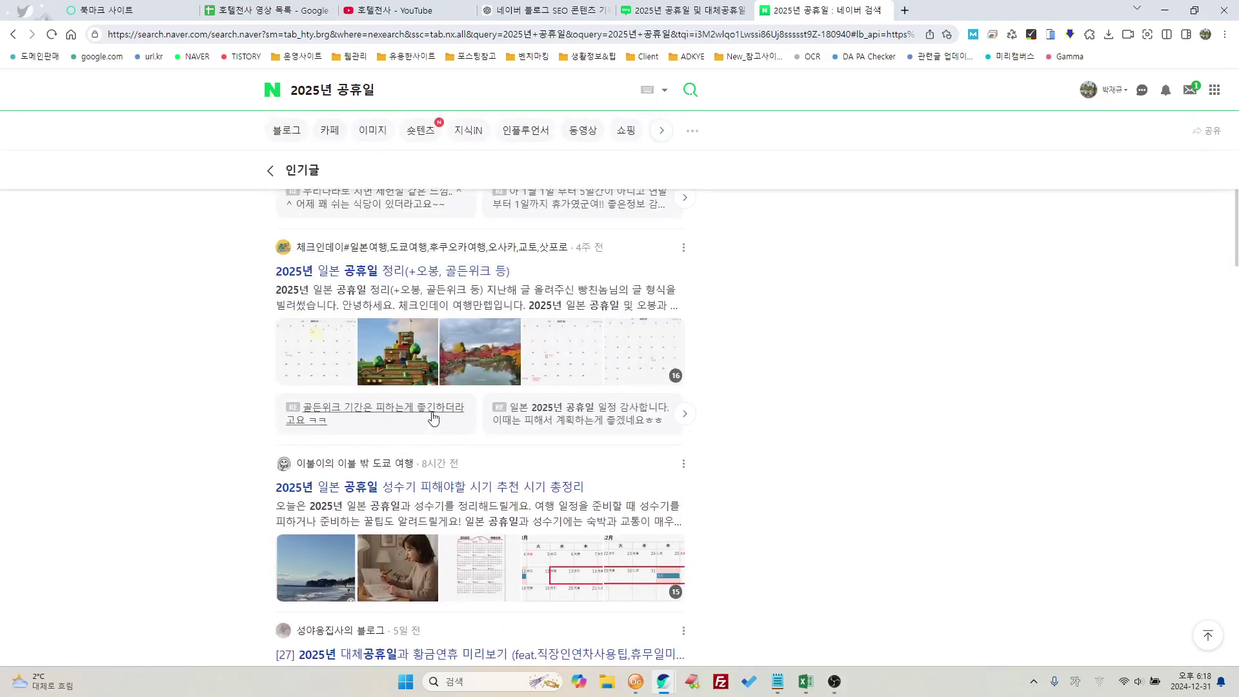
scroll(414, 406, "up", 6)
scroll(415, 407, "up", 10)
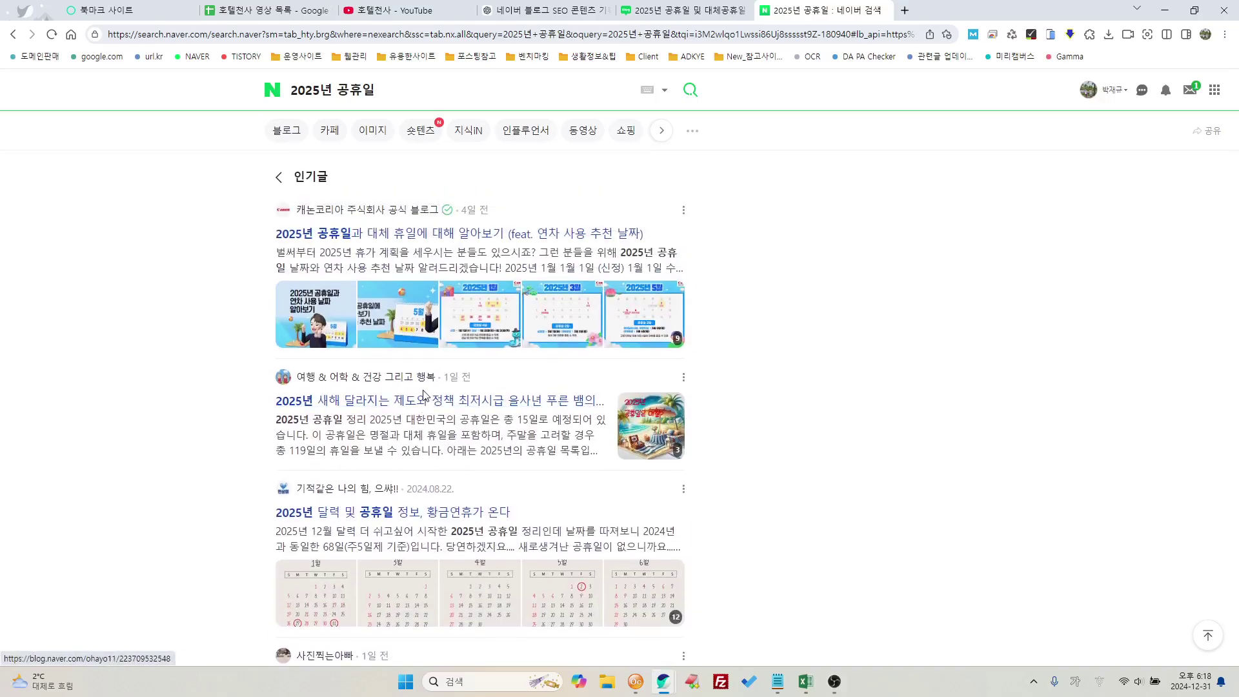
scroll(388, 318, "down", 10)
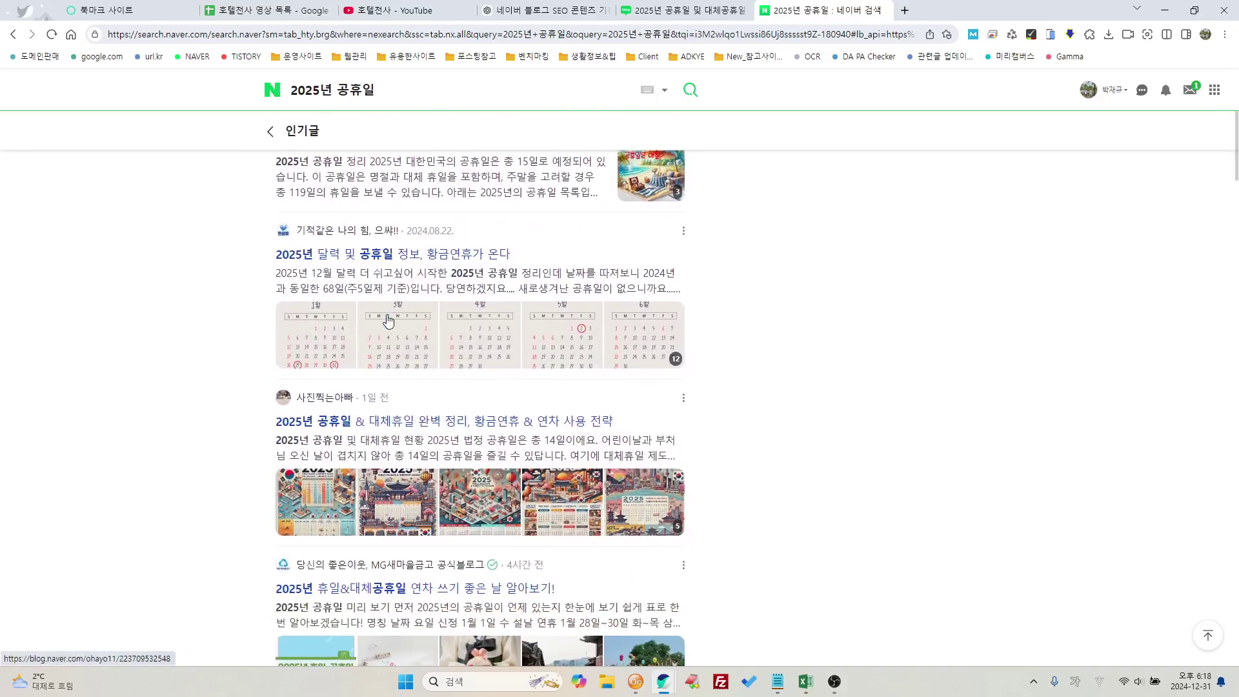
scroll(388, 318, "down", 10)
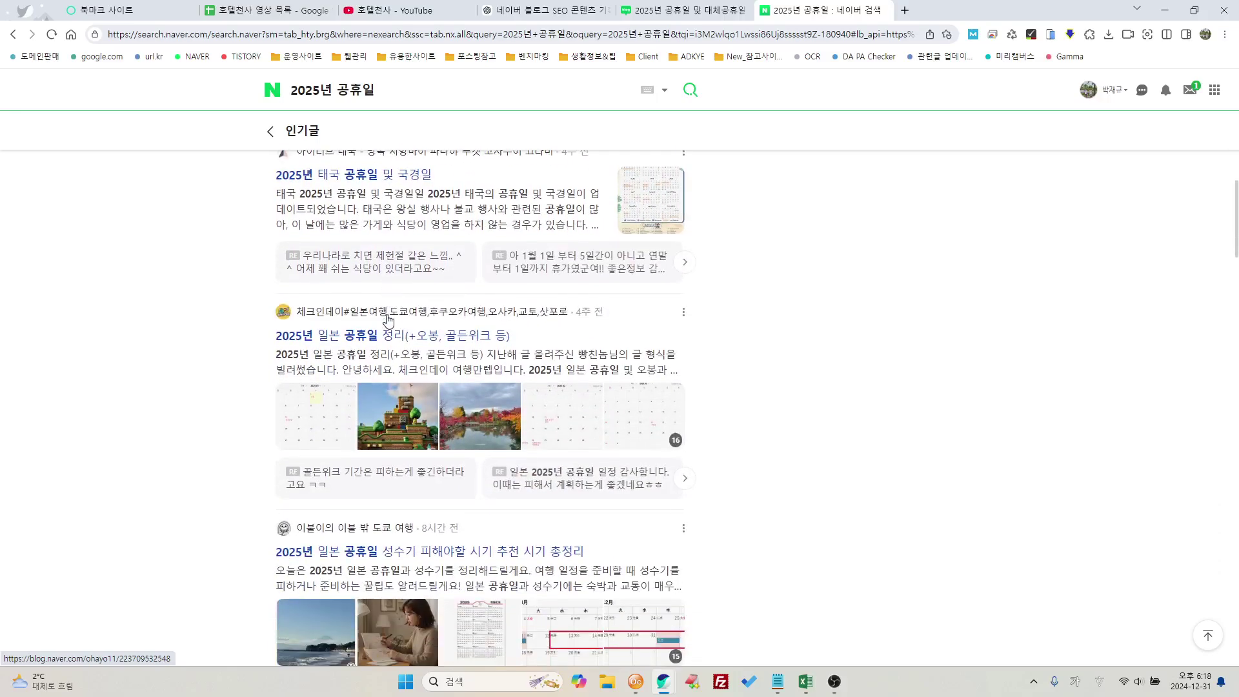
scroll(388, 319, "down", 10)
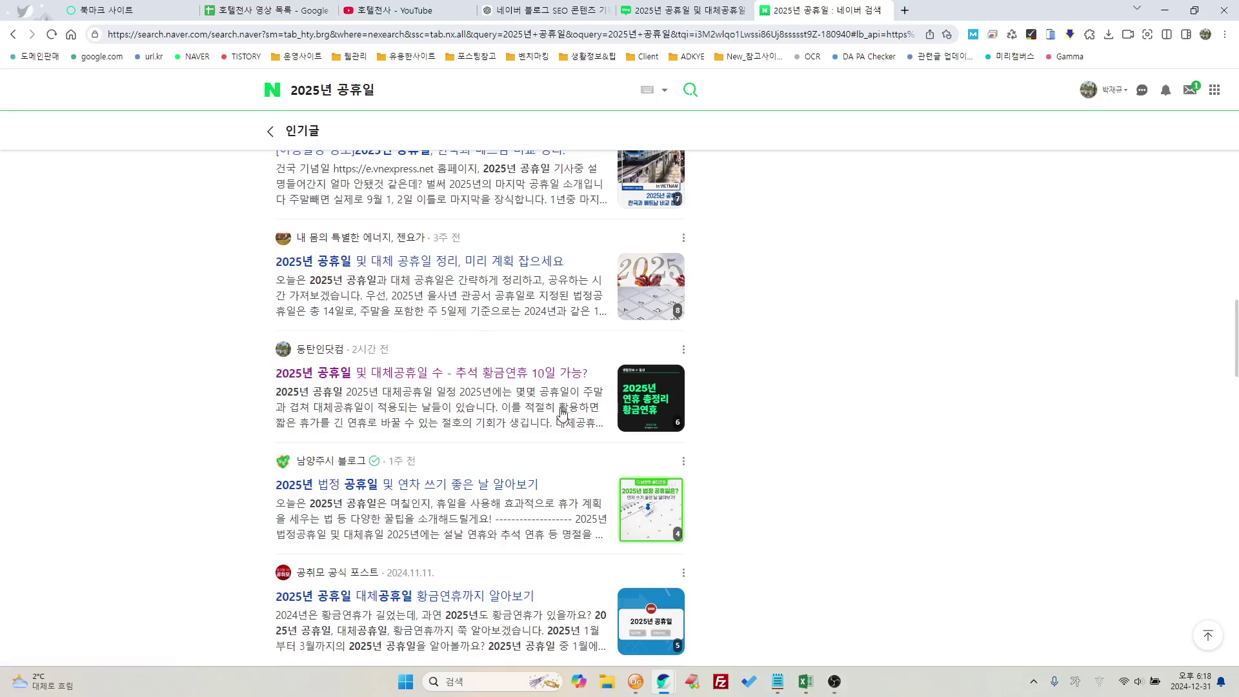
Step: Leave the "인기글" list and return to the Naver home page
scroll(790, 431, "up", 6)
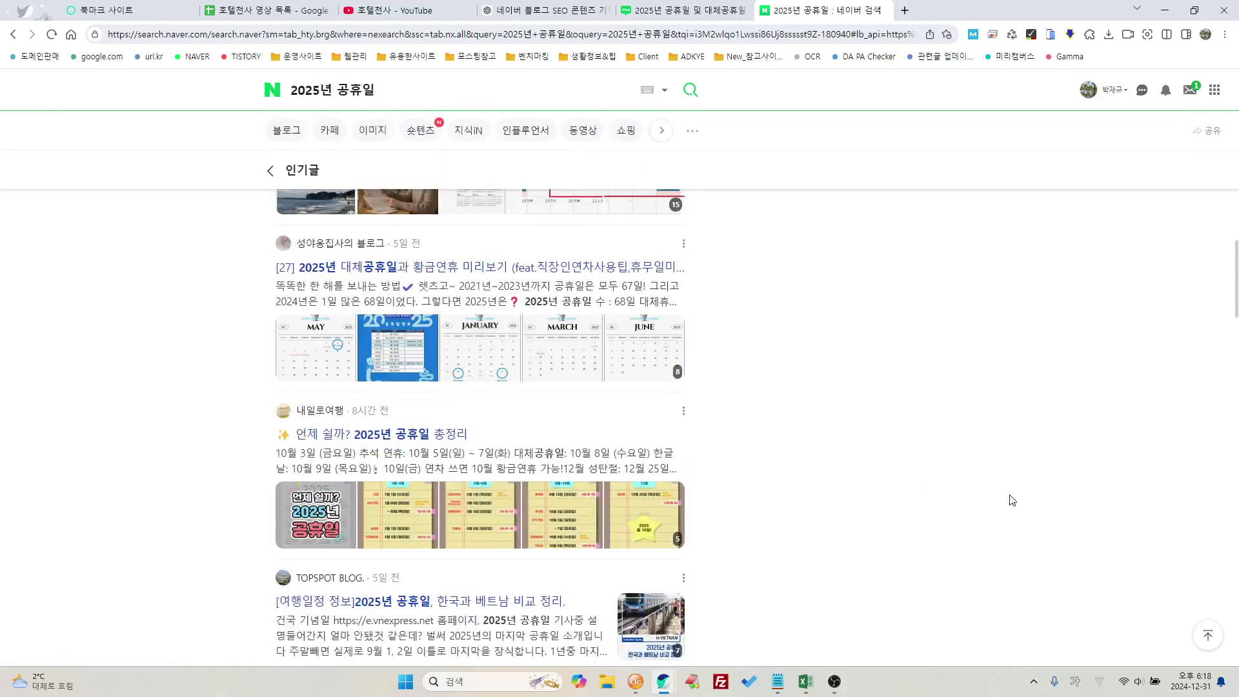
scroll(480, 426, "up", 10)
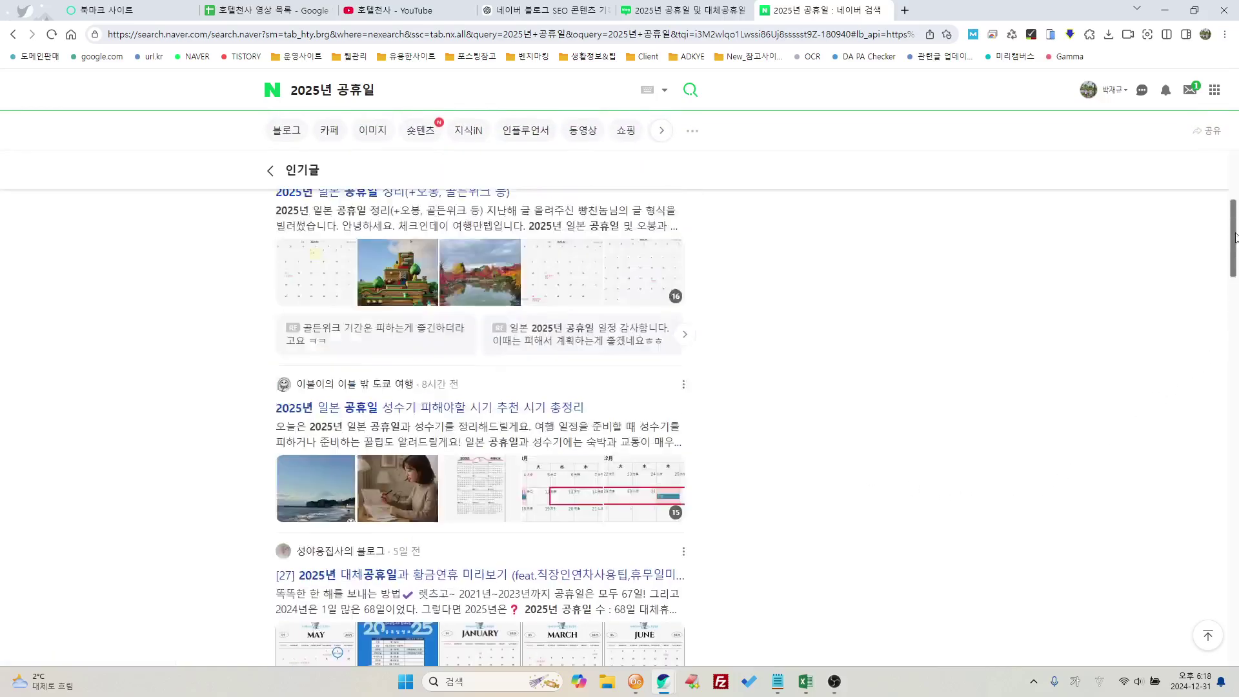
left_click(270, 92)
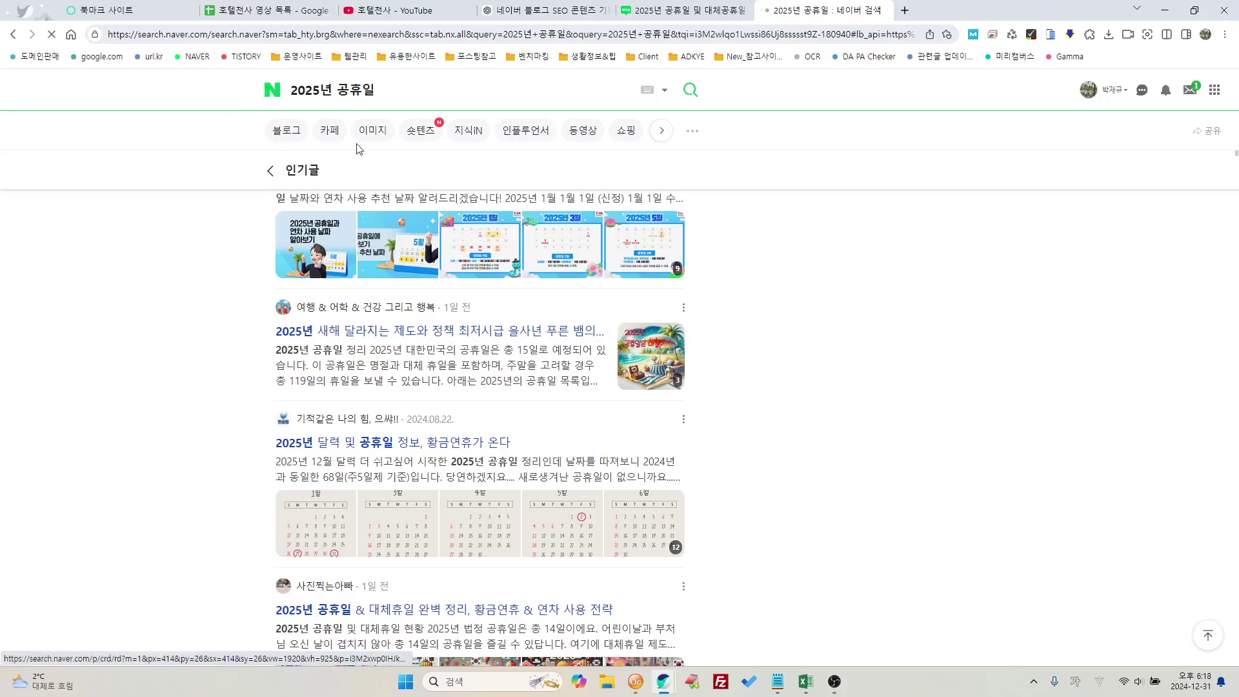
mouse_move(708, 469)
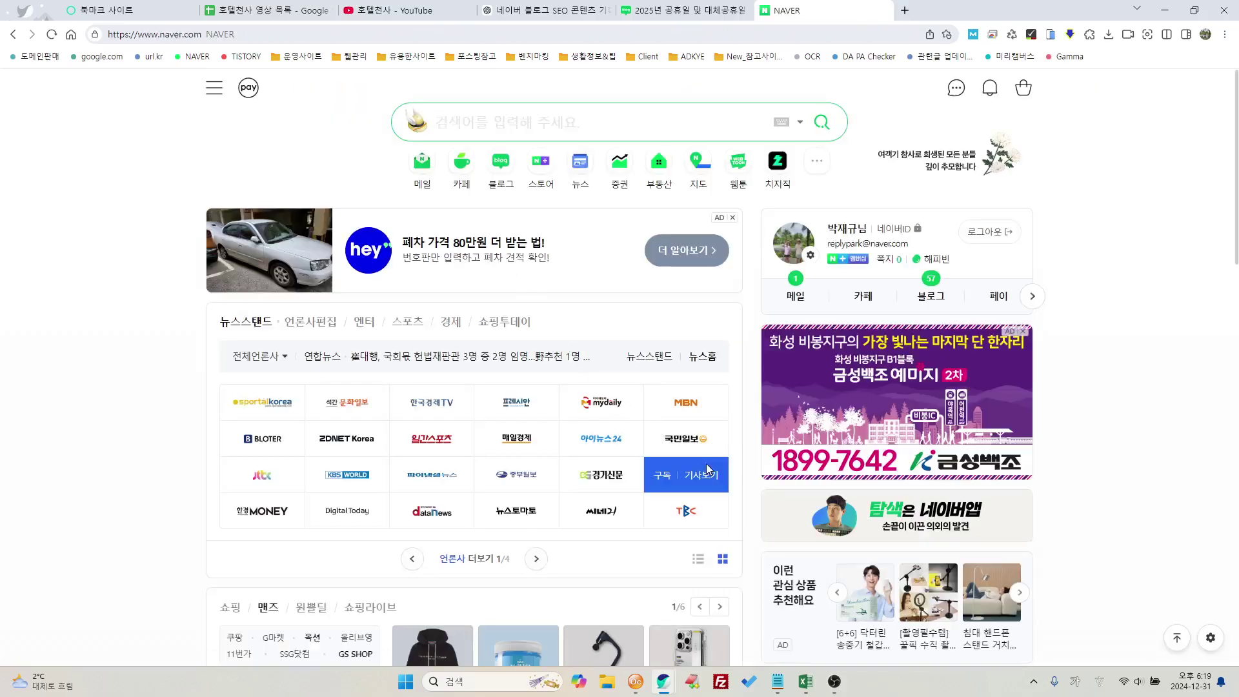
Step: Switch to the ChatGPT conversation with the blog SEO planning GPT and close the "2025 Holiday Guide" canvas after reviewing its beginning
left_click(545, 10)
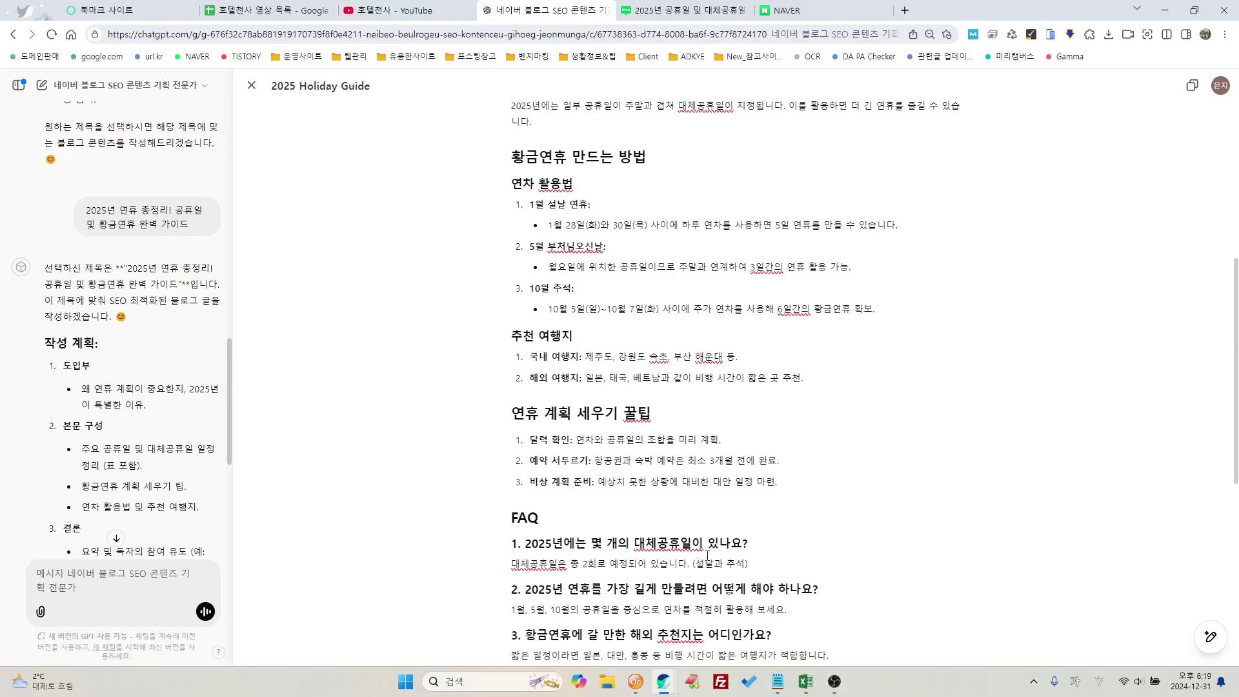
scroll(707, 555, "up", 6)
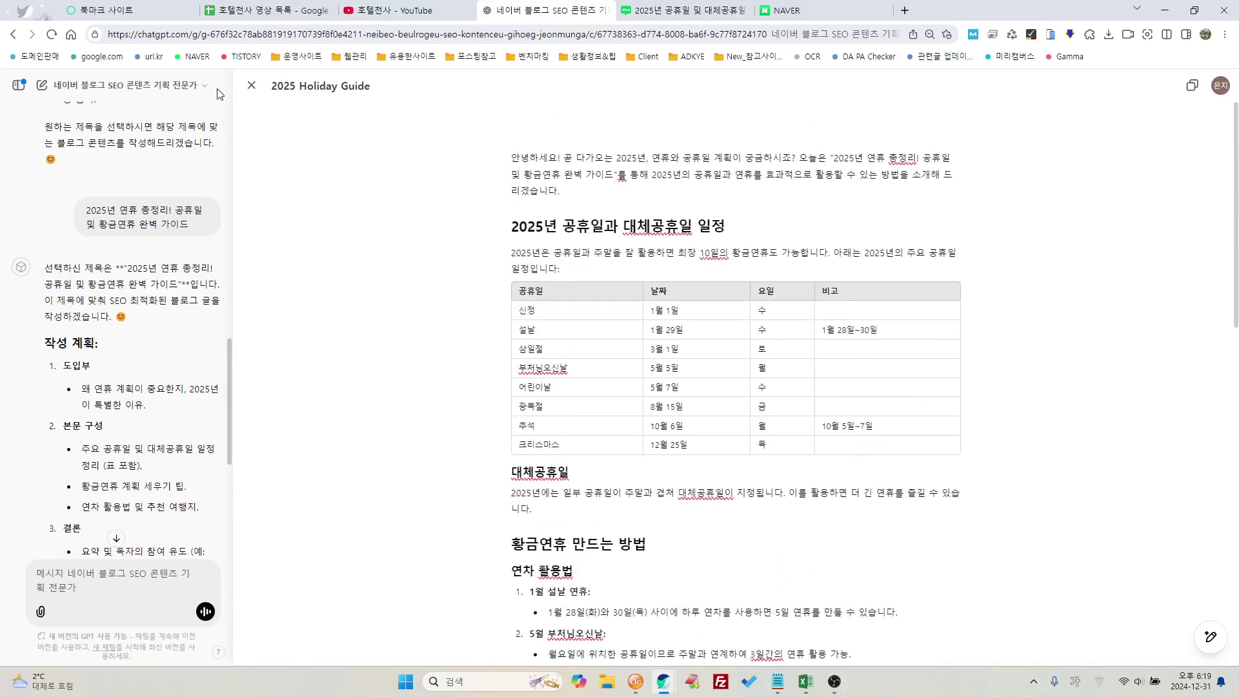
left_click(251, 86)
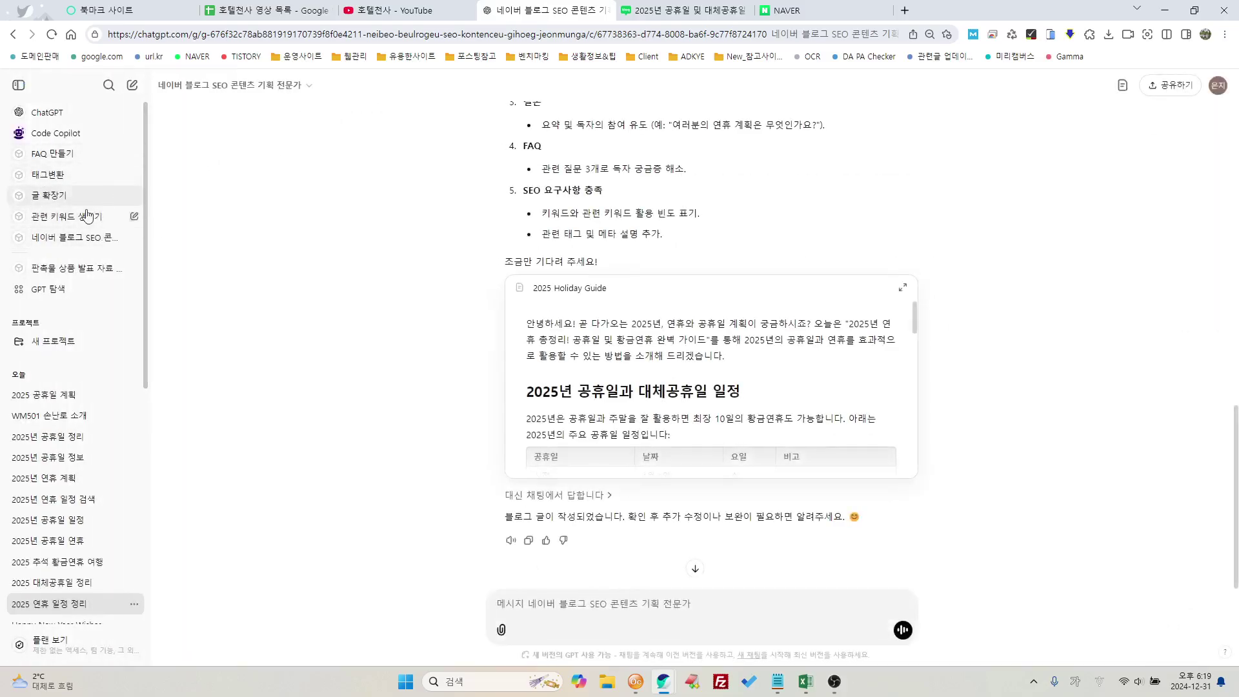